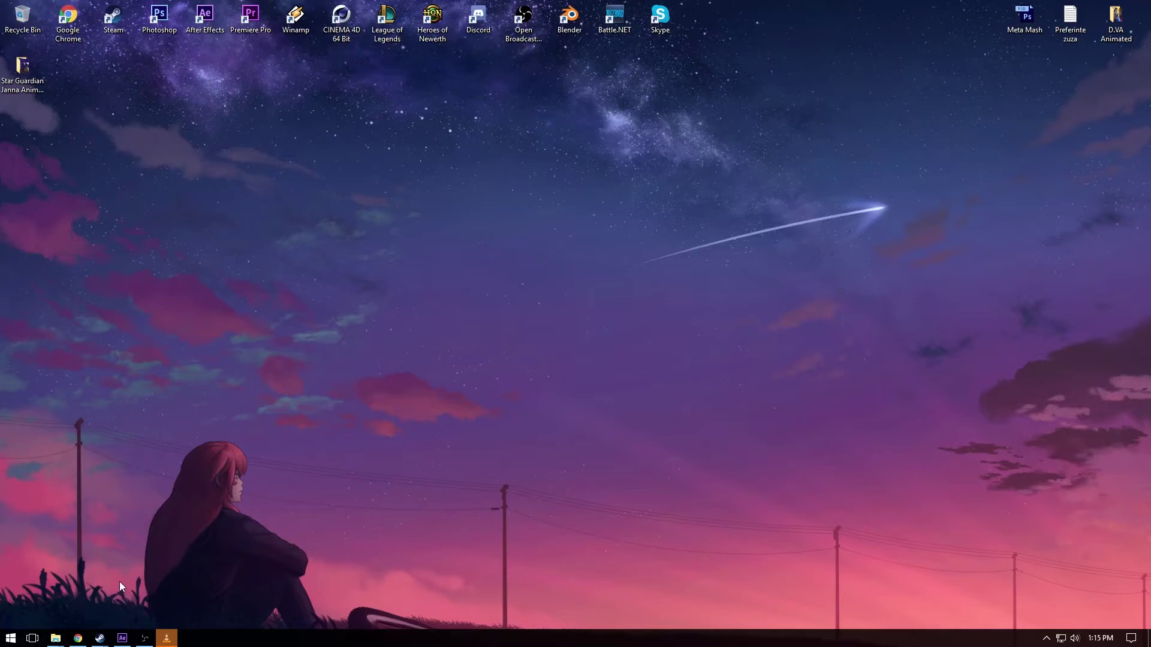
Step: Restore the VLC window playing SG-Janna 1440p polished.mp4 to full view
{"action": "left_click", "coordinate": [166, 639]}
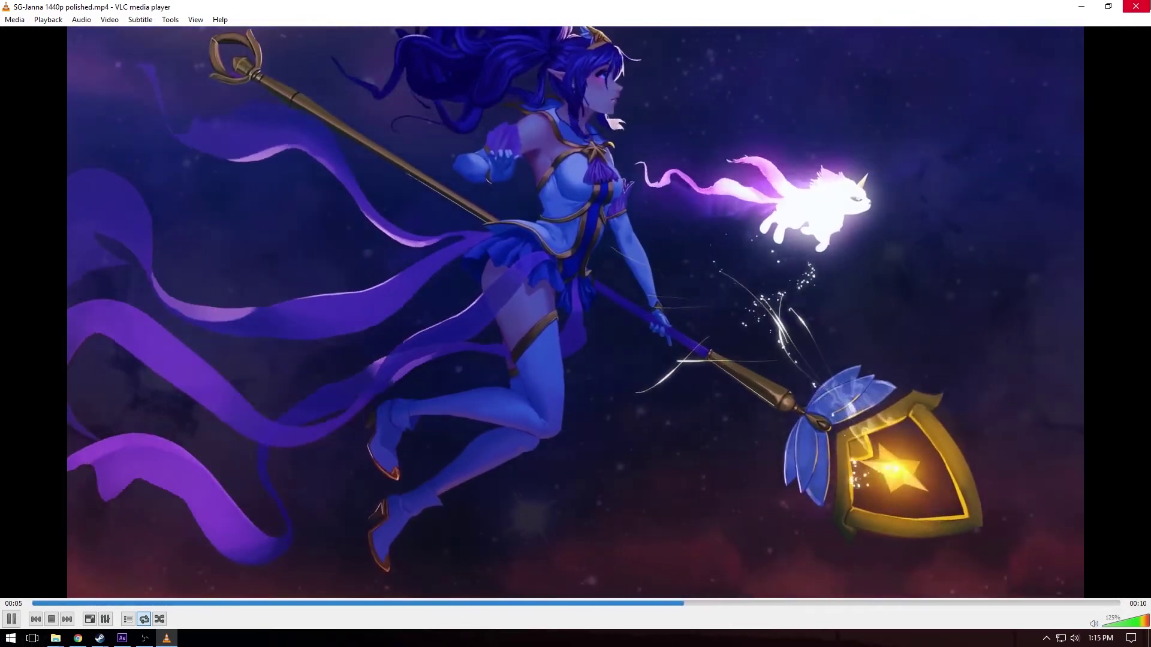
Step: Close VLC and create a 1920×1080, 30 fps, 10-second composition named Comp 1
{"action": "left_click", "coordinate": [1136, 6]}
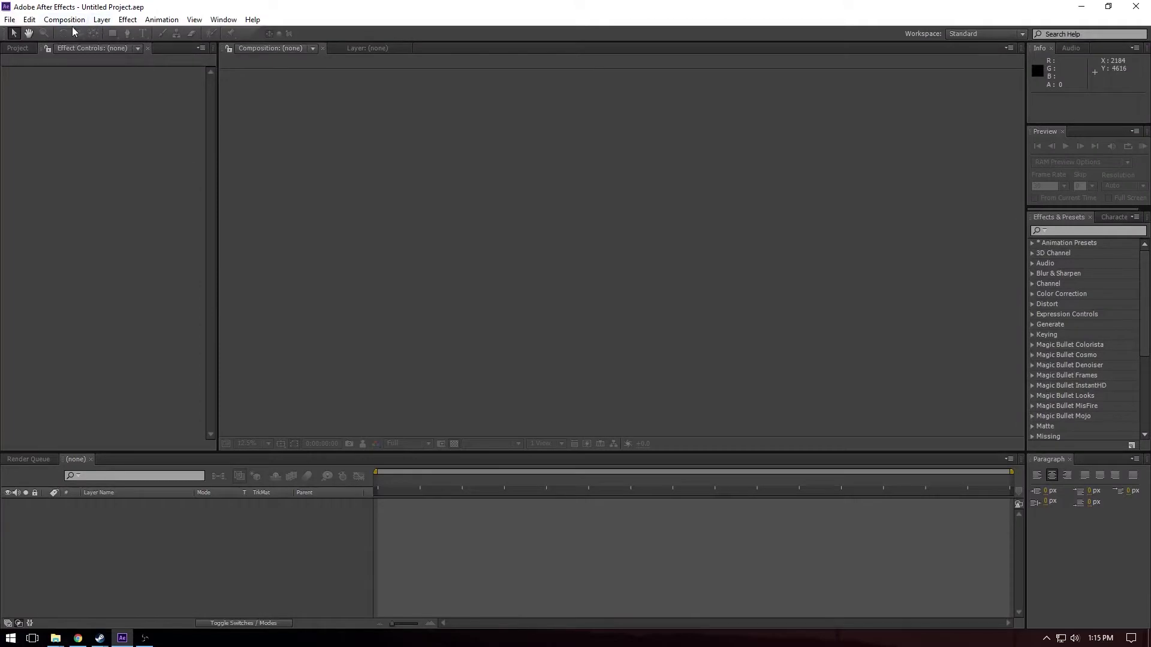
{"action": "left_click", "coordinate": [71, 23]}
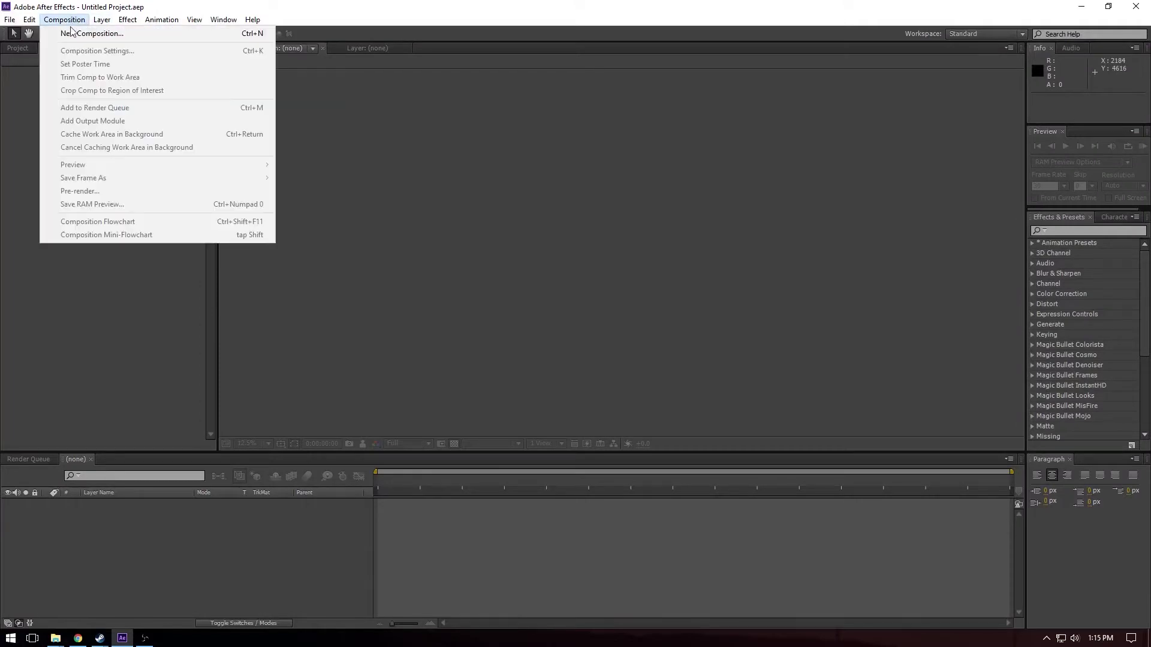
{"action": "left_click", "coordinate": [73, 31]}
{"action": "left_click", "coordinate": [524, 380]}
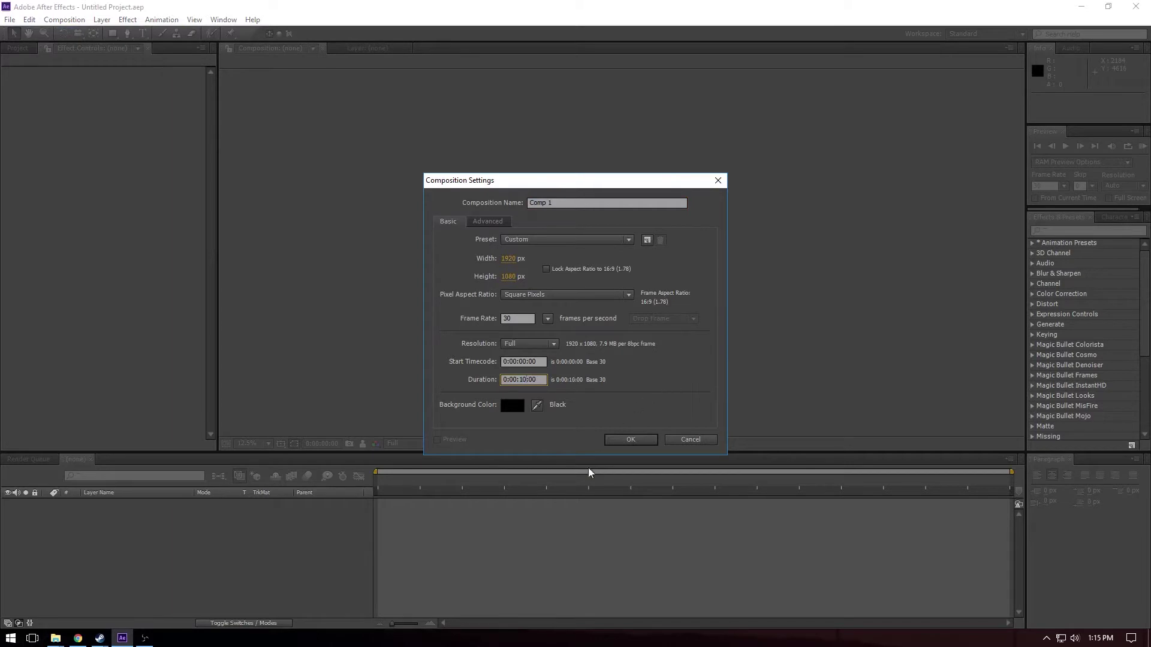
{"action": "left_click", "coordinate": [632, 441]}
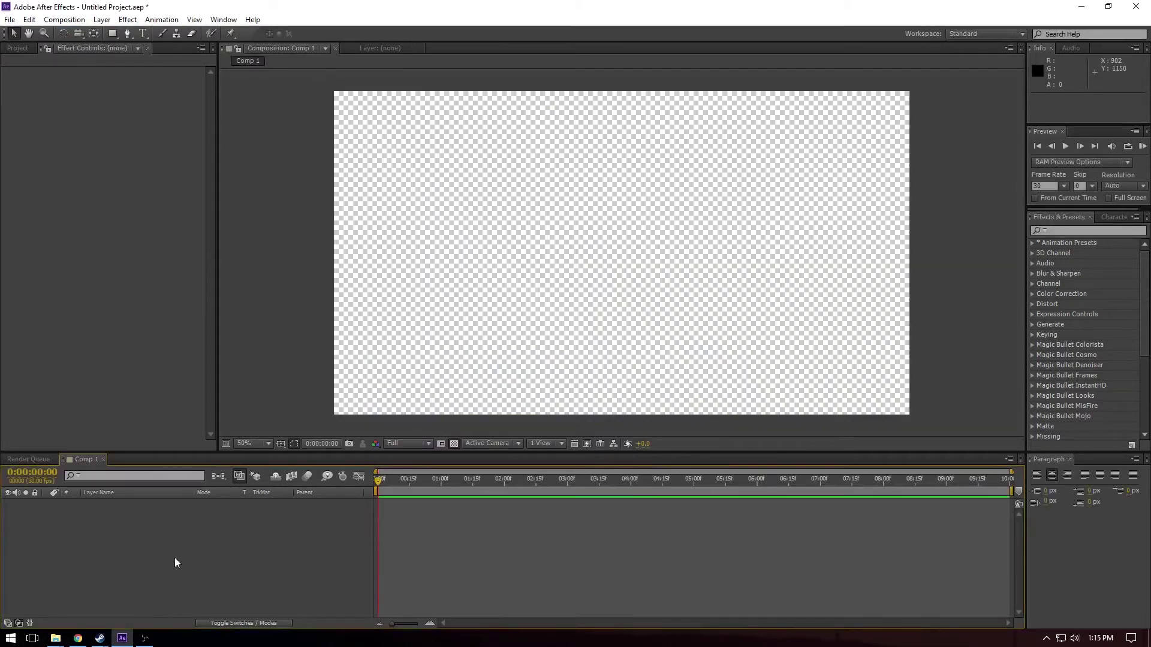
Step: Turn off the transparency grid and review Comp 1's settings without changes
{"action": "left_click", "coordinate": [454, 444]}
{"action": "right_click", "coordinate": [298, 392]}
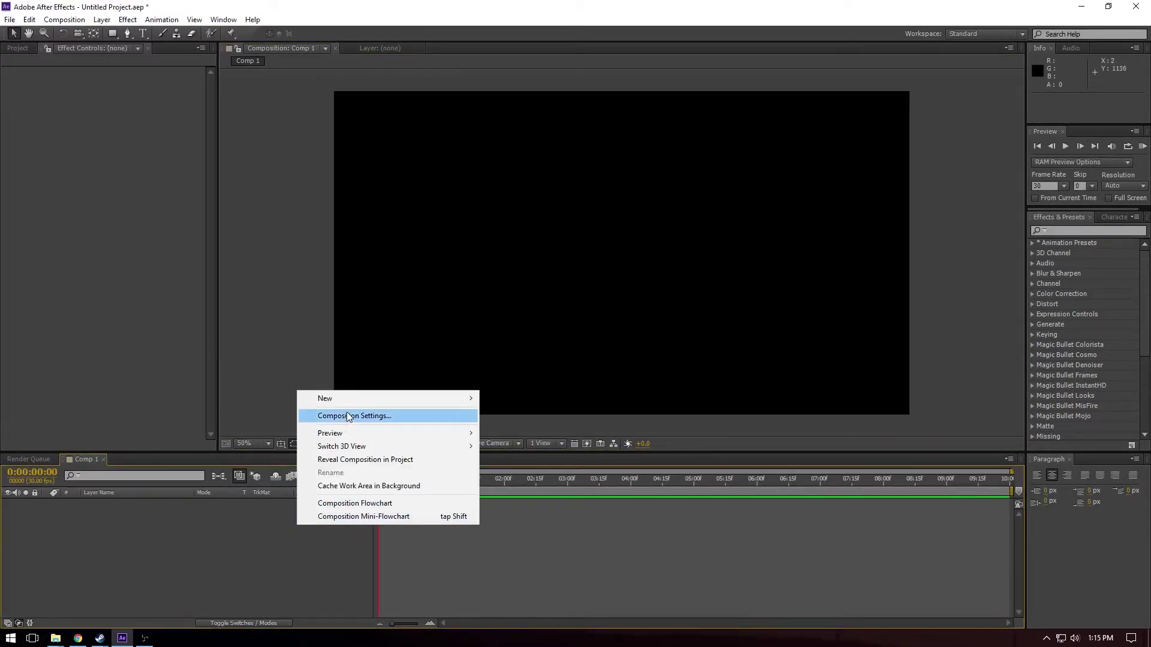
{"action": "left_click", "coordinate": [350, 416]}
{"action": "left_click", "coordinate": [695, 444]}
Step: Add a full-frame black solid layer, Black Solid 1, to the composition
{"action": "right_click", "coordinate": [321, 513]}
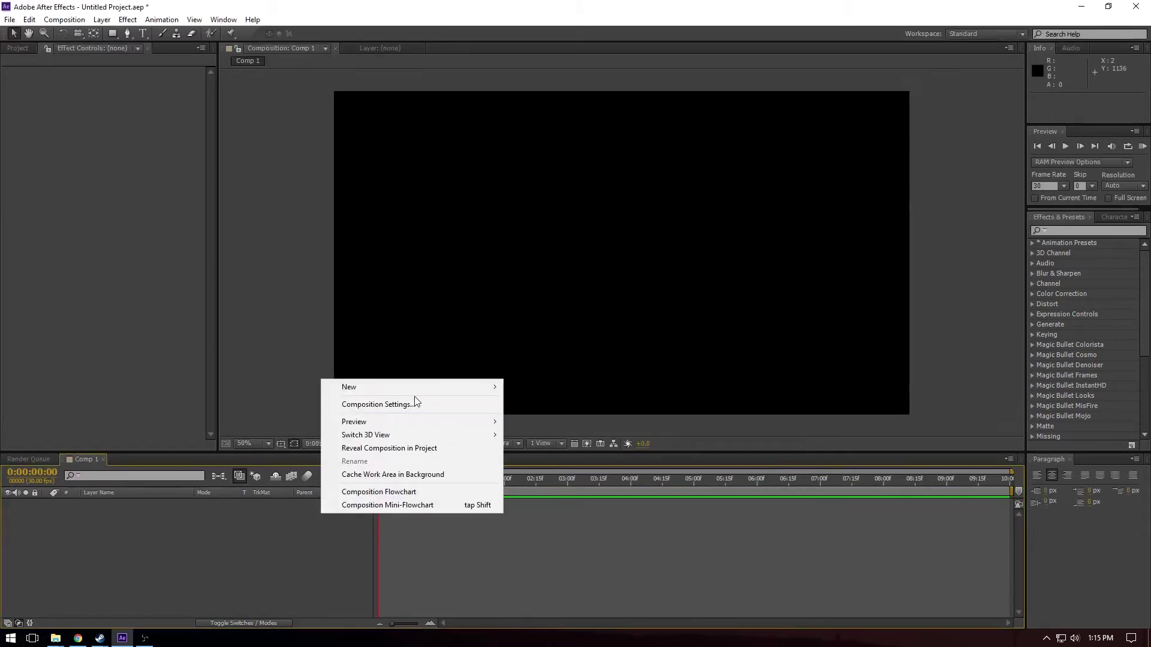
{"action": "mouse_move", "coordinate": [346, 385]}
{"action": "left_click", "coordinate": [573, 421]}
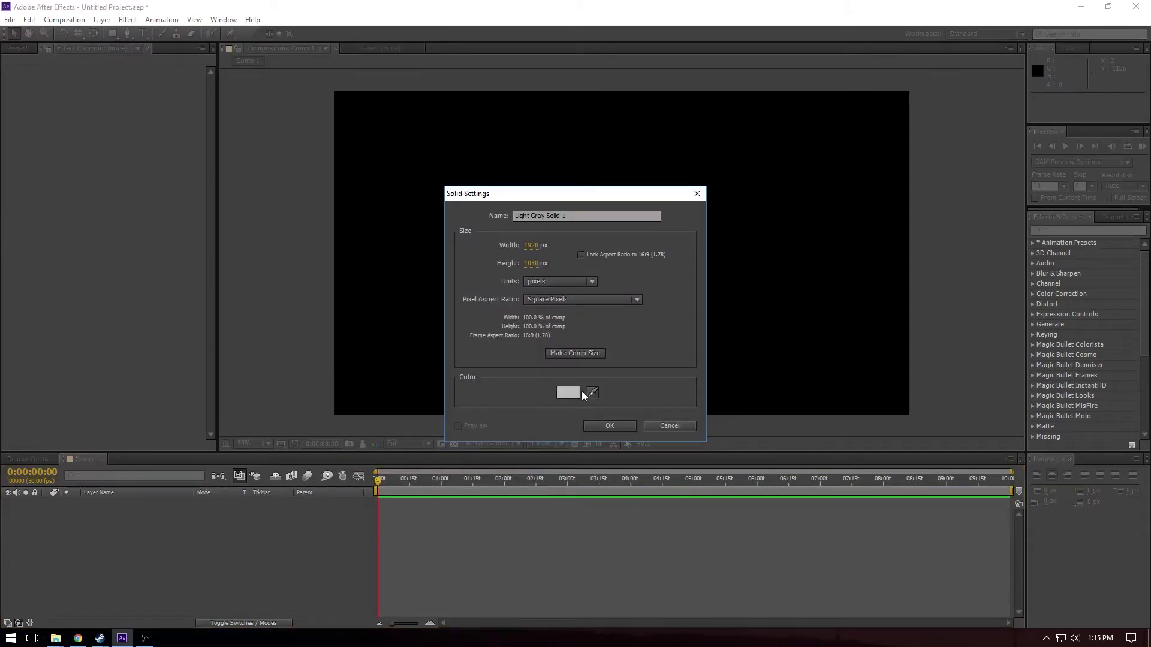
{"action": "left_click", "coordinate": [569, 393]}
{"action": "key", "text": "Return"}
{"action": "left_click", "coordinate": [624, 428]}
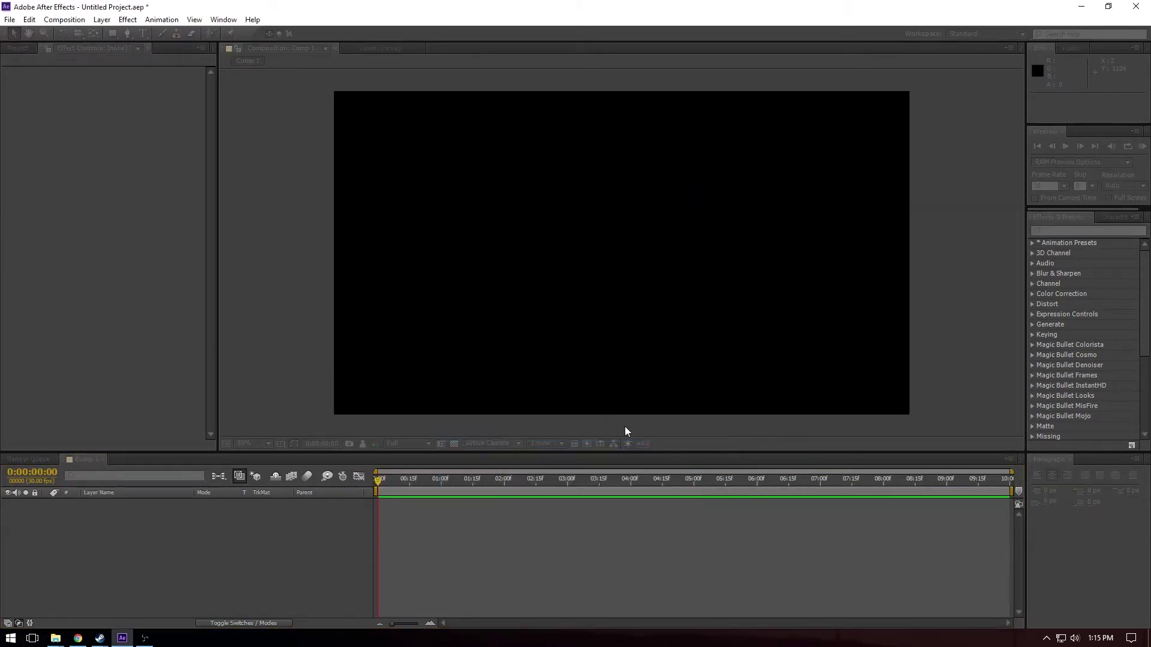
Step: Search 'particu' in Effects & Presets and apply Particular to Black Solid 1
{"action": "left_click", "coordinate": [1065, 232]}
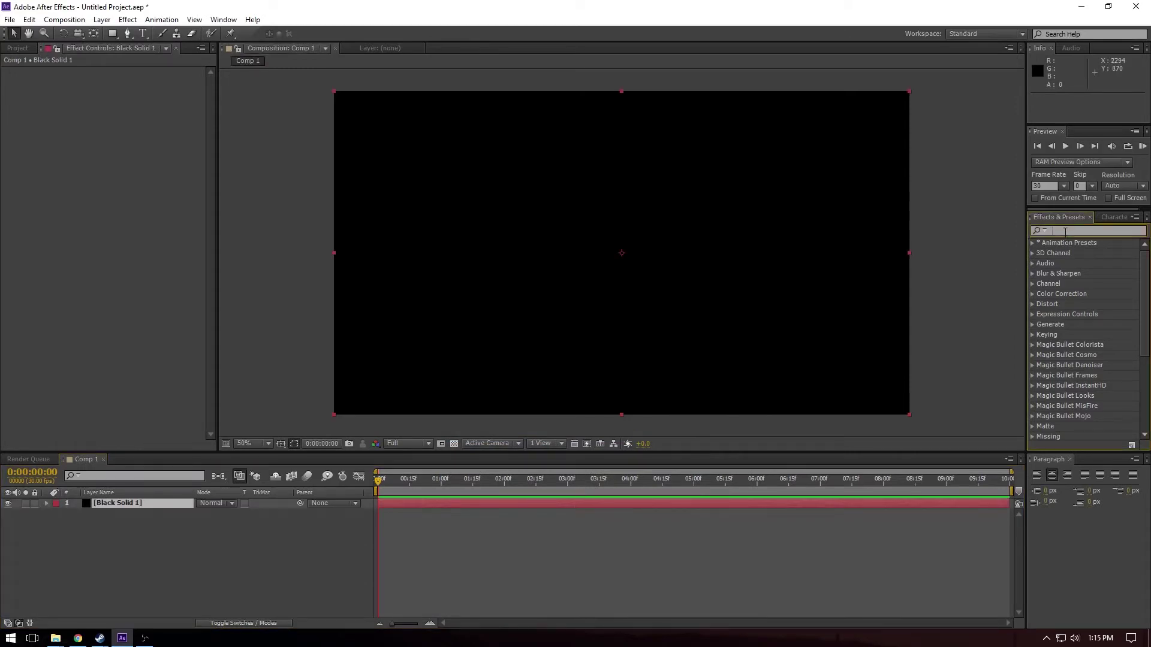
{"action": "type", "text": "particu"}
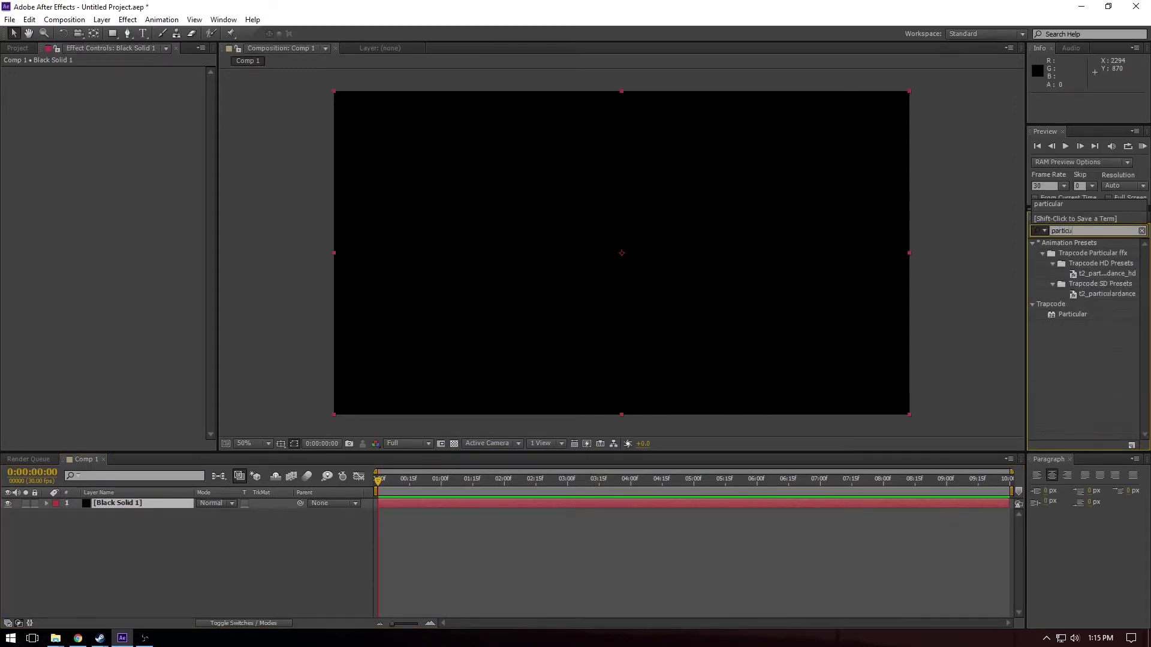
{"action": "left_click_drag", "start_coordinate": [1073, 315], "coordinate": [159, 502]}
Step: Slide the layer earlier so particles exist at frame 0, extending it to the comp end
{"action": "left_click_drag", "start_coordinate": [380, 479], "coordinate": [261, 502]}
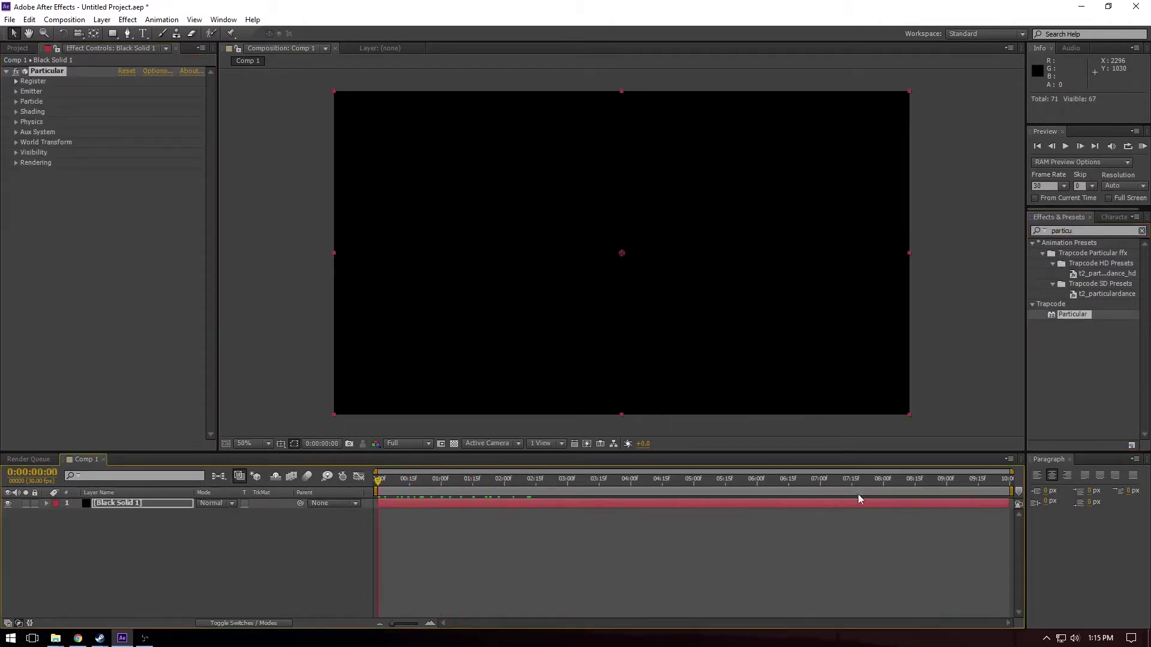
{"action": "left_click_drag", "start_coordinate": [931, 507], "coordinate": [778, 519]}
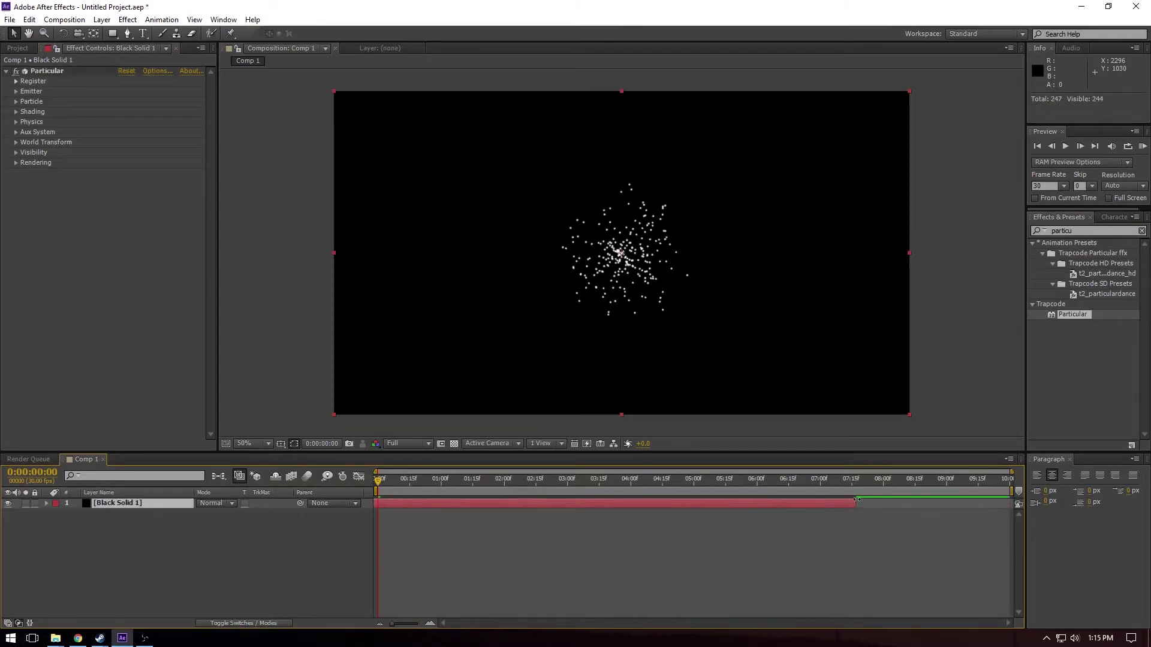
{"action": "left_click_drag", "start_coordinate": [855, 503], "coordinate": [1012, 504]}
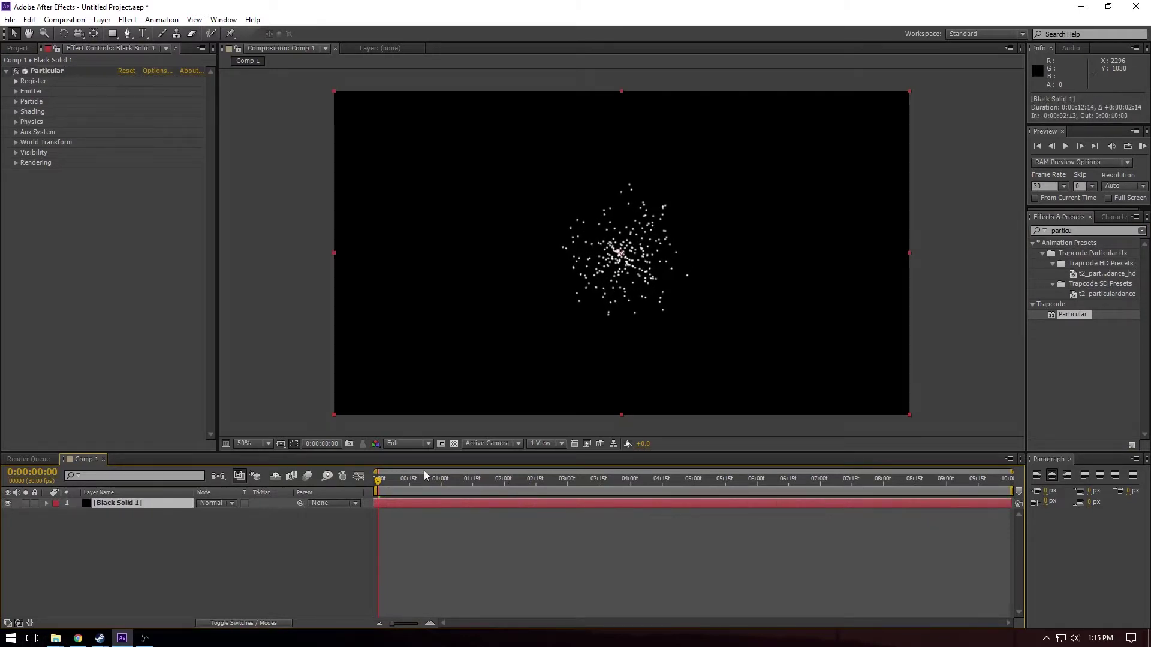
{"action": "left_click_drag", "start_coordinate": [383, 481], "coordinate": [356, 499]}
{"action": "left_click_drag", "start_coordinate": [598, 502], "coordinate": [441, 505]}
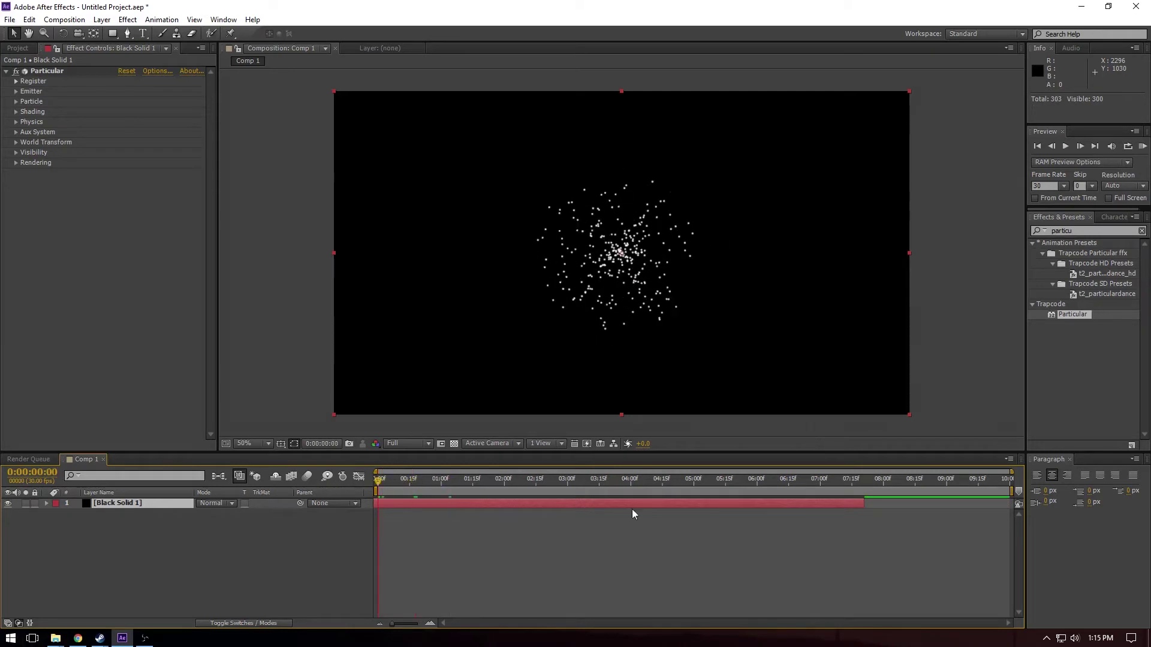
{"action": "left_click_drag", "start_coordinate": [862, 505], "coordinate": [1018, 505]}
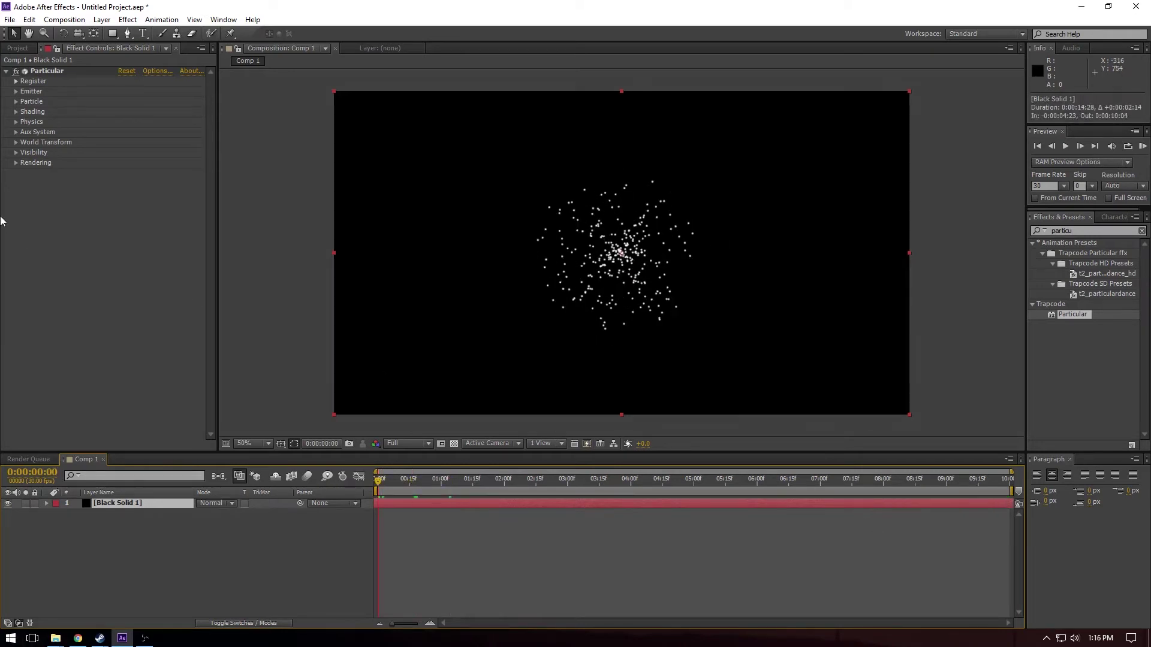
Step: Set the Emitter's particle Velocity to 0
{"action": "left_click", "coordinate": [17, 92]}
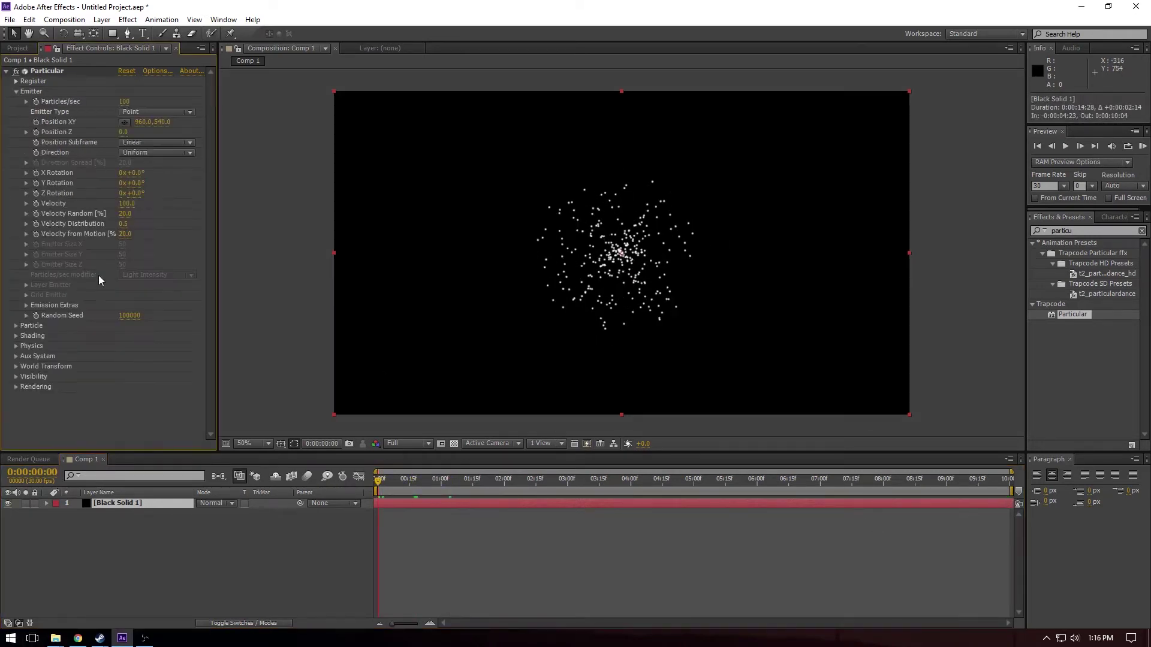
{"action": "left_click", "coordinate": [126, 204]}
{"action": "key", "text": "Return"}
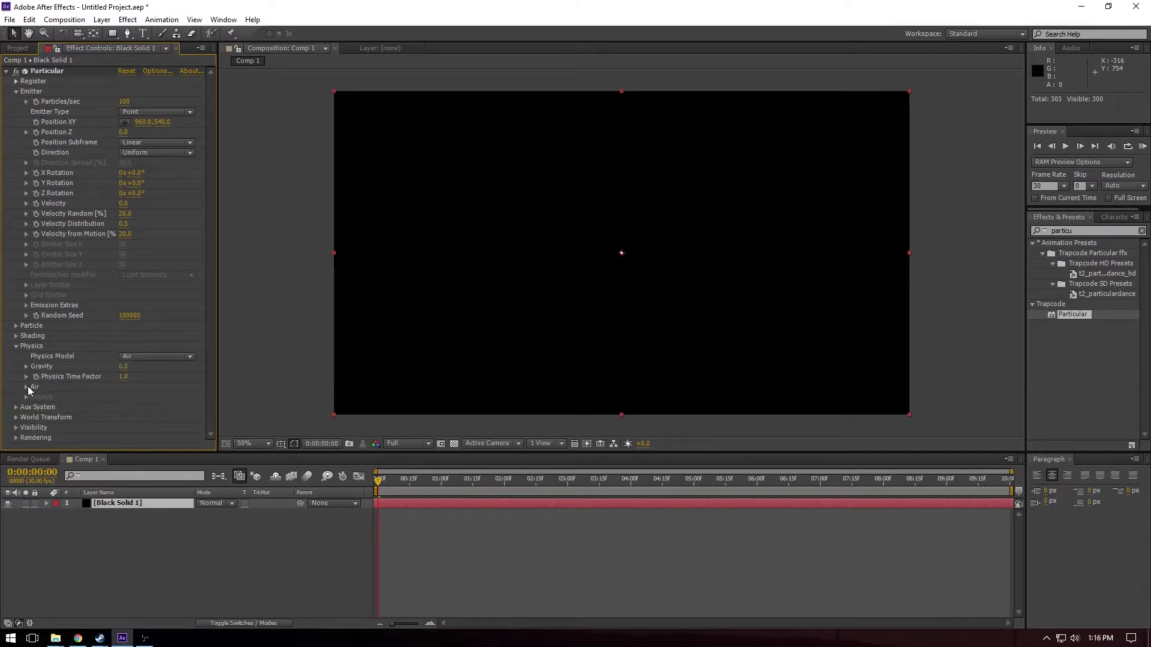
Step: Set Physics > Air wind to Wind Y -129 and Wind X -78
{"action": "left_click", "coordinate": [27, 386]}
{"action": "scroll", "coordinate": [113, 372], "scroll_direction": "down", "scroll_amount": 3}
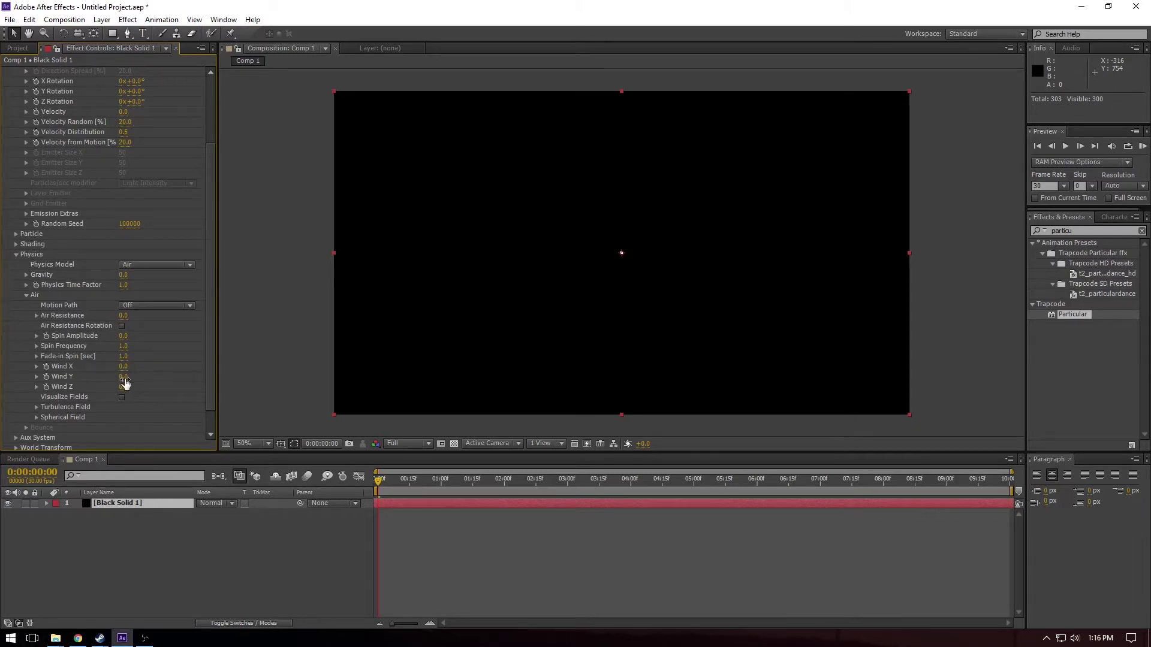
{"action": "left_click_drag", "start_coordinate": [124, 377], "coordinate": [42, 367]}
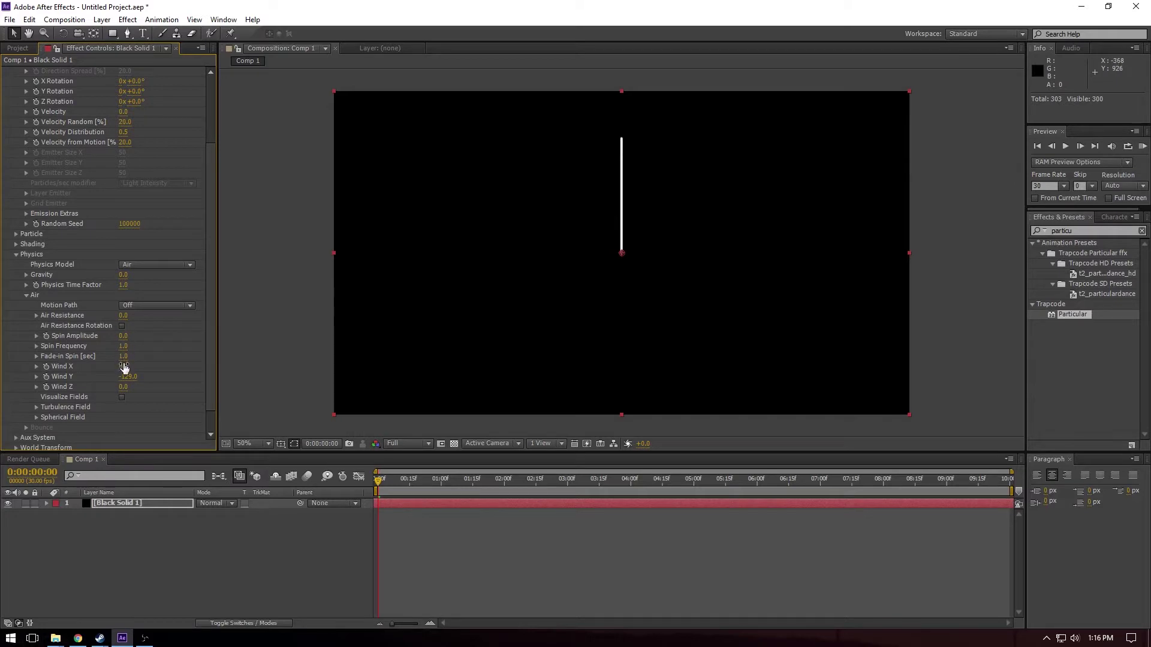
{"action": "left_click_drag", "start_coordinate": [123, 365], "coordinate": [76, 367]}
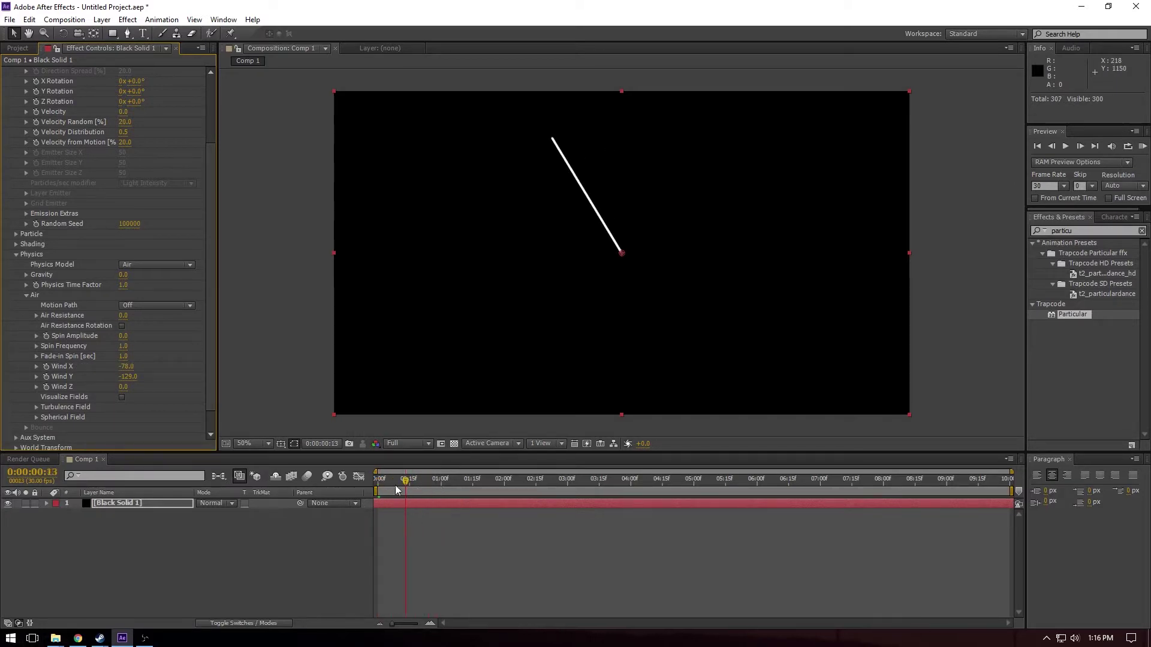
{"action": "scroll", "coordinate": [26, 332], "scroll_direction": "down", "scroll_amount": 1}
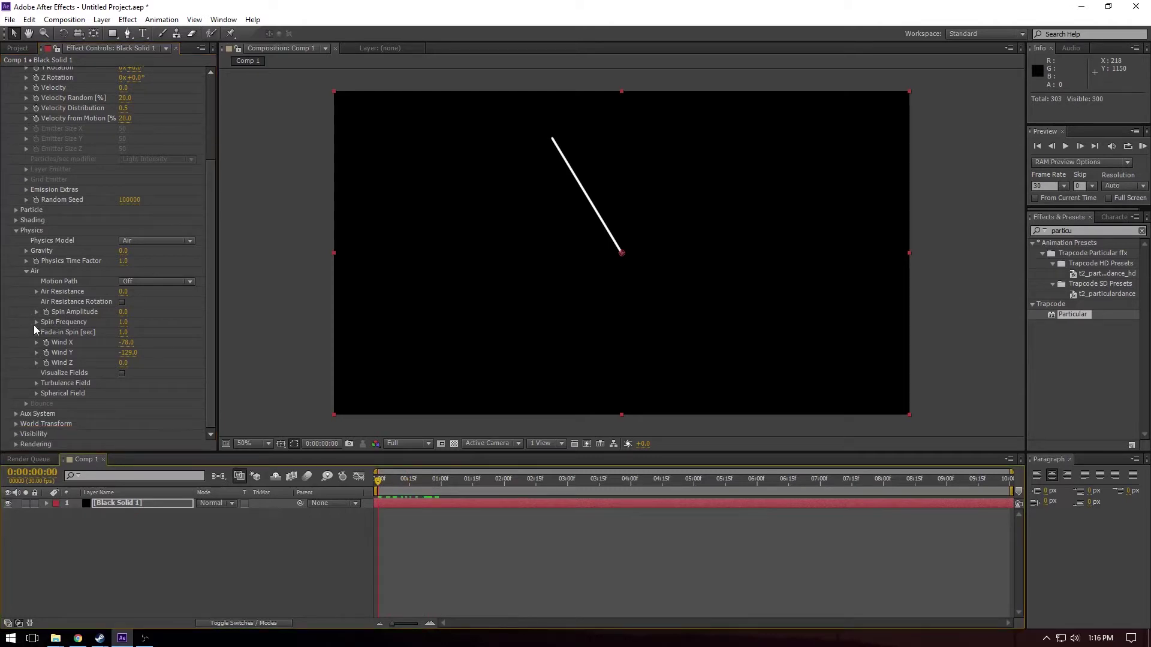
Step: Set the Turbulence Field's Affect Position to 500
{"action": "left_click", "coordinate": [37, 383]}
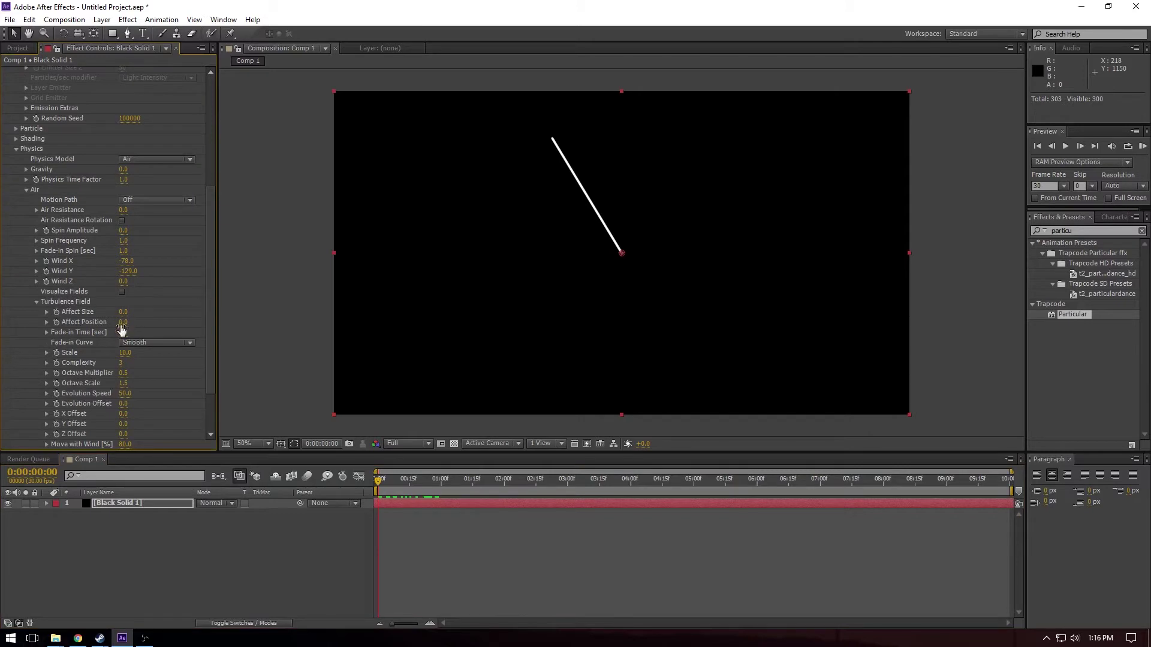
{"action": "mouse_move", "coordinate": [123, 322]}
{"action": "left_mouse_down"}
{"action": "mouse_move", "coordinate": [280, 326]}
{"action": "mouse_move", "coordinate": [271, 326]}
{"action": "left_mouse_up"}
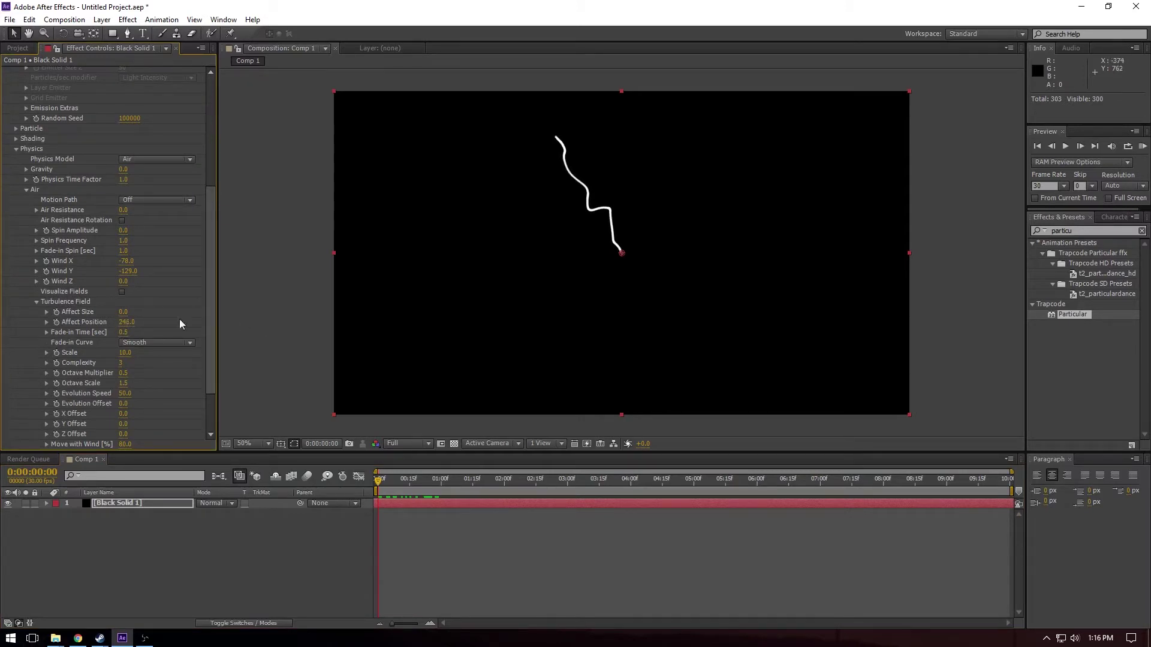
{"action": "left_click", "coordinate": [127, 323]}
{"action": "type", "text": "500"}
{"action": "key", "text": "Return"}
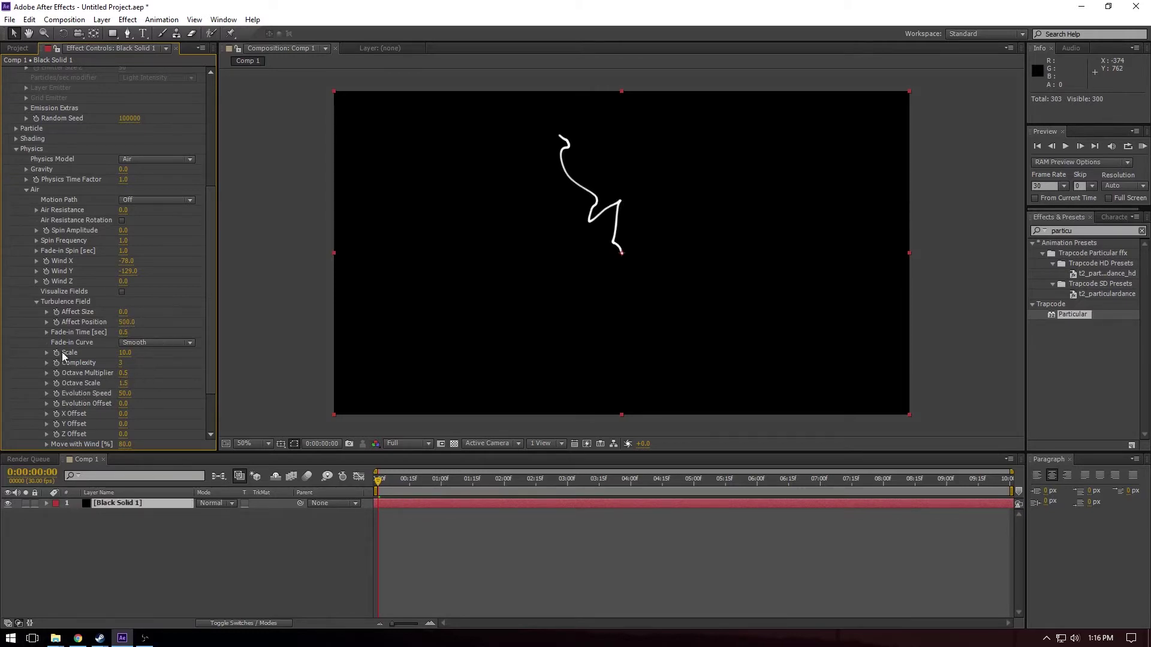
Step: Set turbulence Scale 6 and Octave Multiplier 3, then preview the wavy string
{"action": "left_click", "coordinate": [124, 354]}
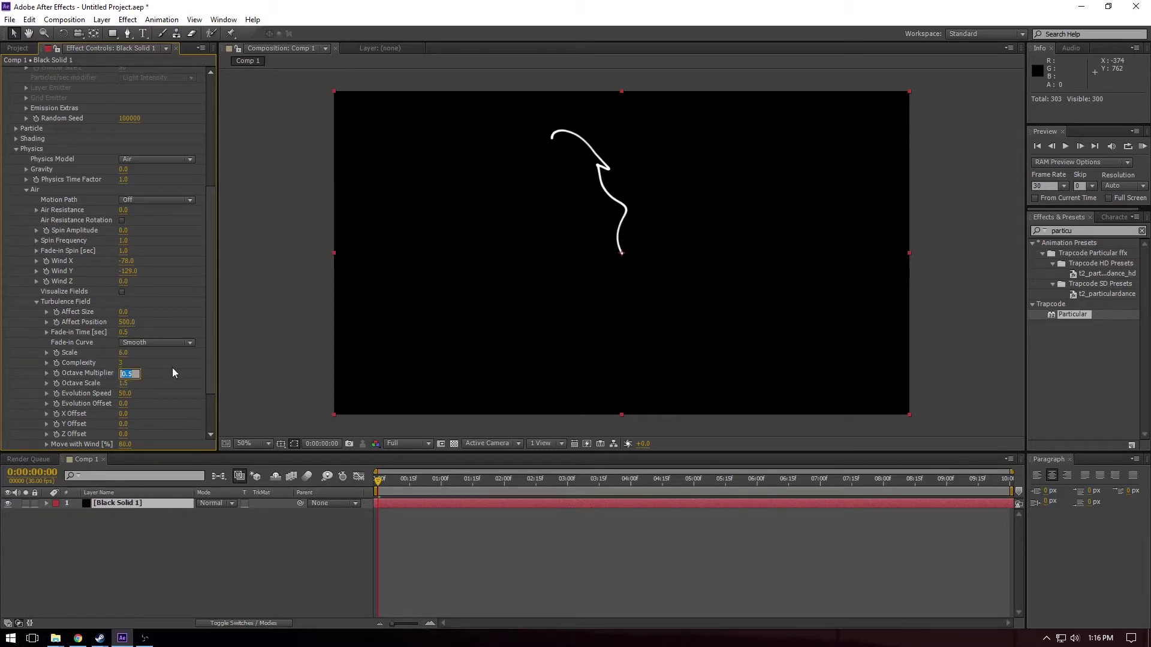
{"action": "type", "text": "3"}
{"action": "key", "text": "Return"}
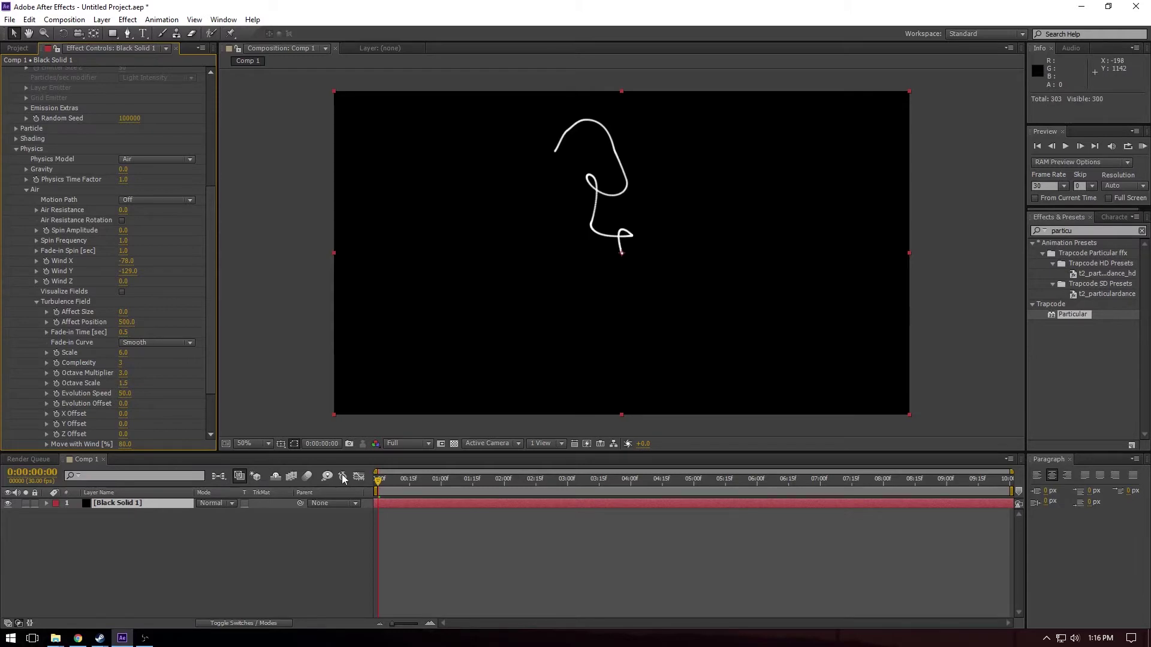
{"action": "left_click_drag", "start_coordinate": [380, 482], "coordinate": [771, 470]}
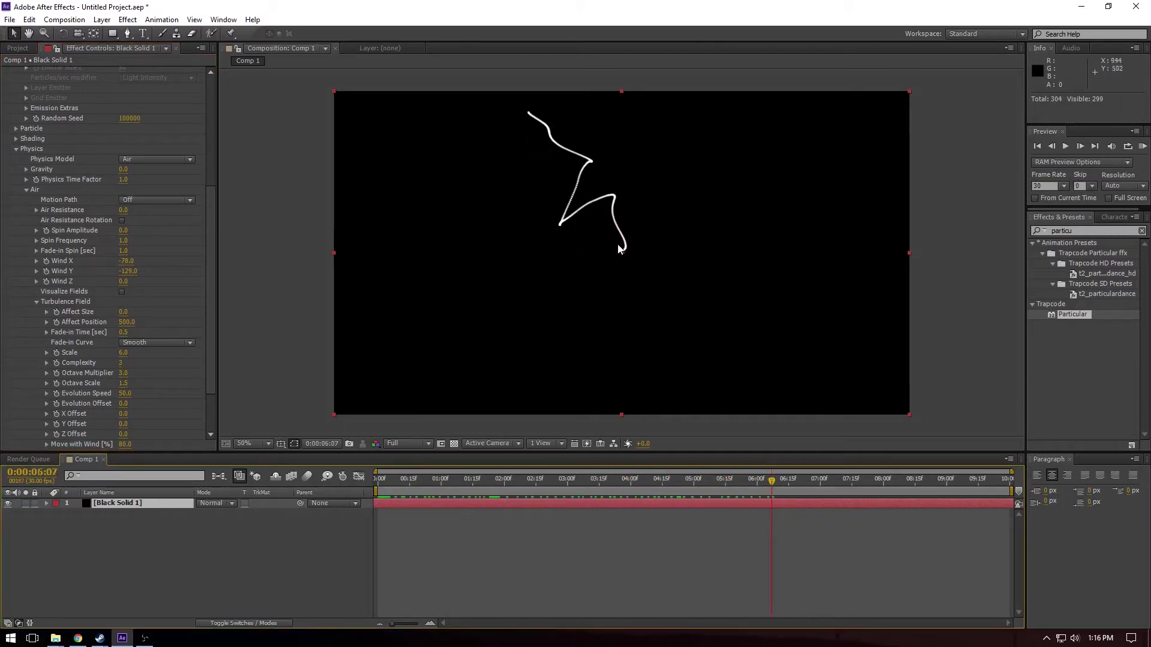
Step: Change Particular's Emitter Type to Sphere
{"action": "scroll", "coordinate": [173, 217], "scroll_direction": "up", "scroll_amount": 5}
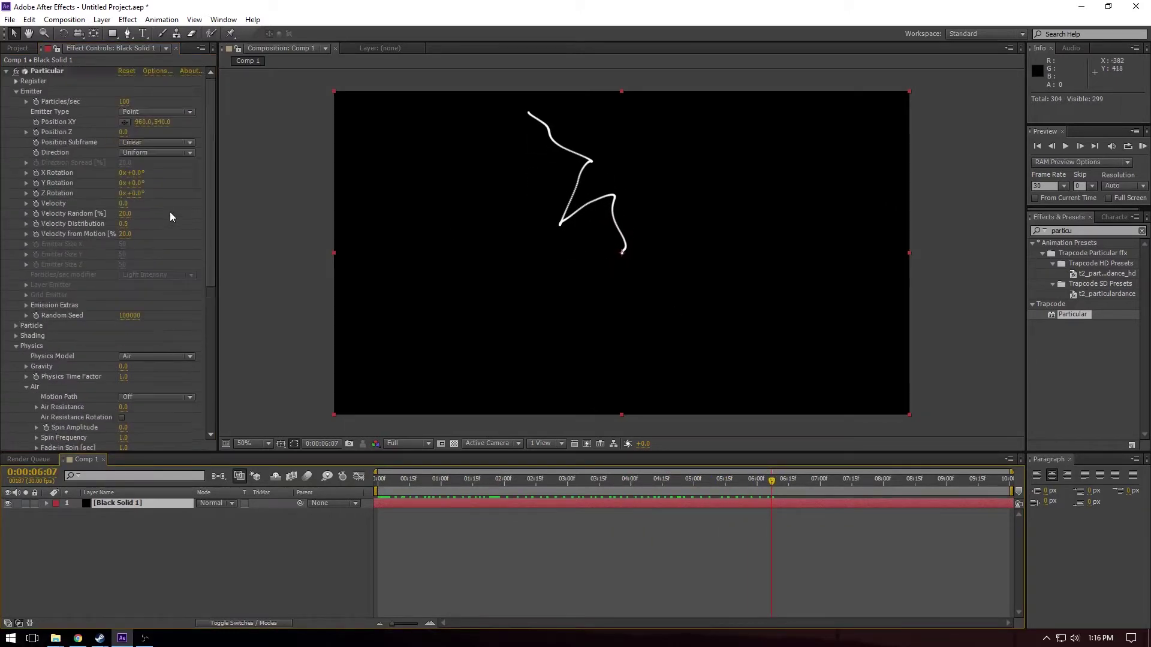
{"action": "left_click", "coordinate": [163, 112]}
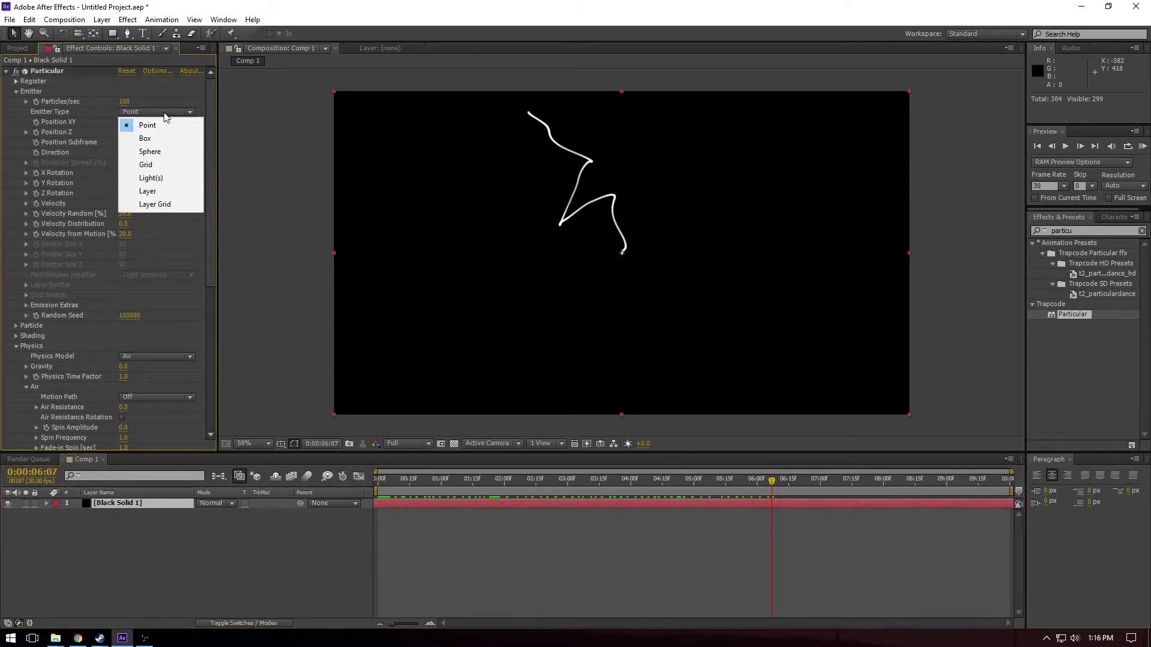
{"action": "key", "text": "Escape"}
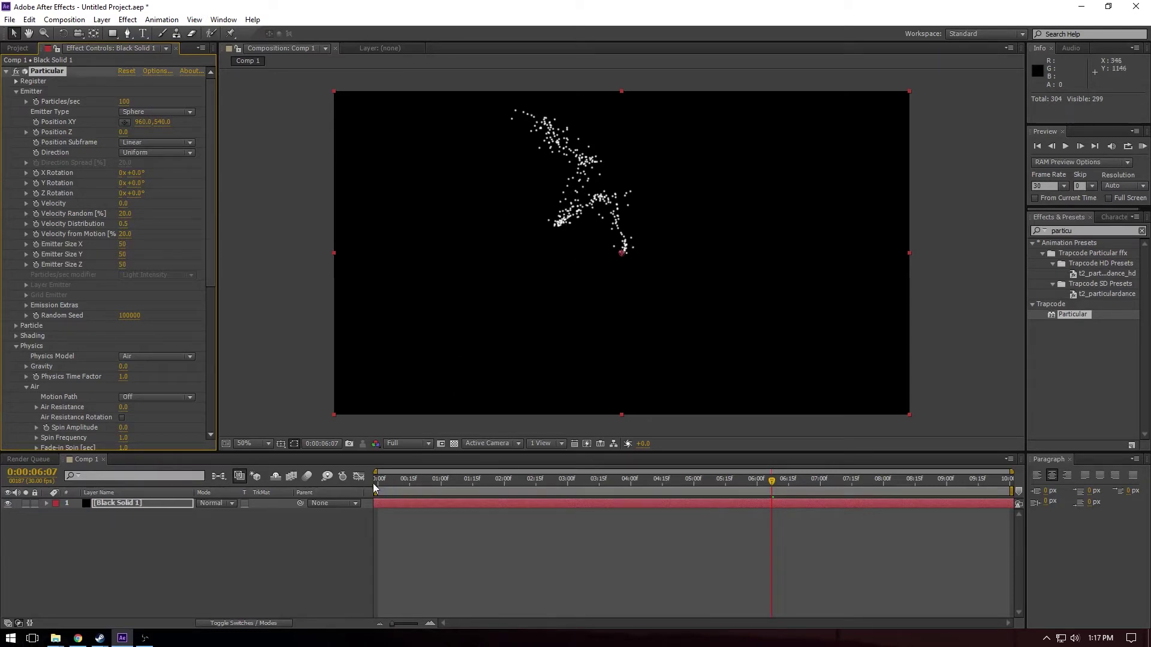
{"action": "left_click_drag", "start_coordinate": [393, 479], "coordinate": [704, 459]}
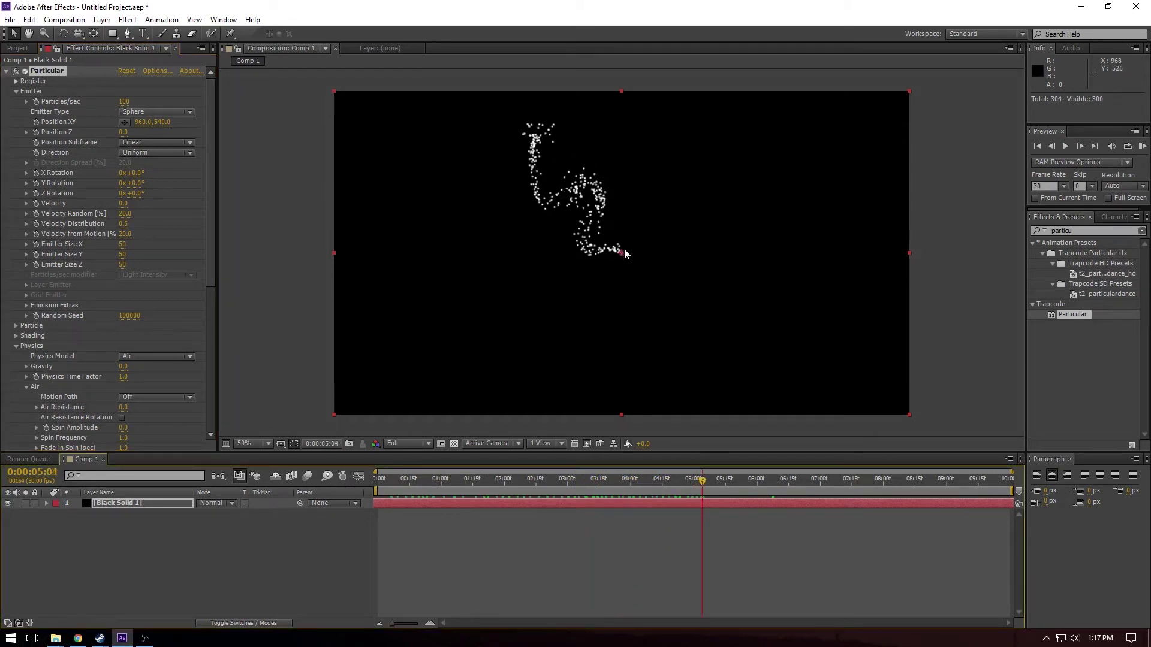
Step: Move the emitter down-right to 1066, 764 and preview at full size
{"action": "left_click_drag", "start_coordinate": [620, 253], "coordinate": [662, 325]}
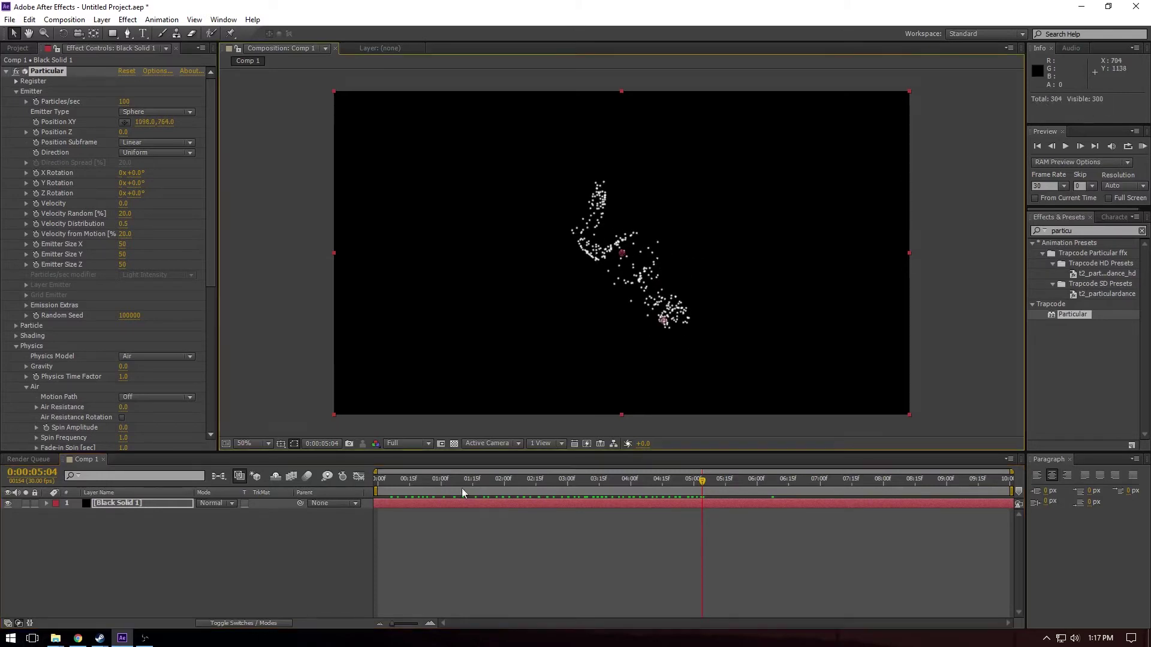
{"action": "left_click_drag", "start_coordinate": [383, 480], "coordinate": [606, 416]}
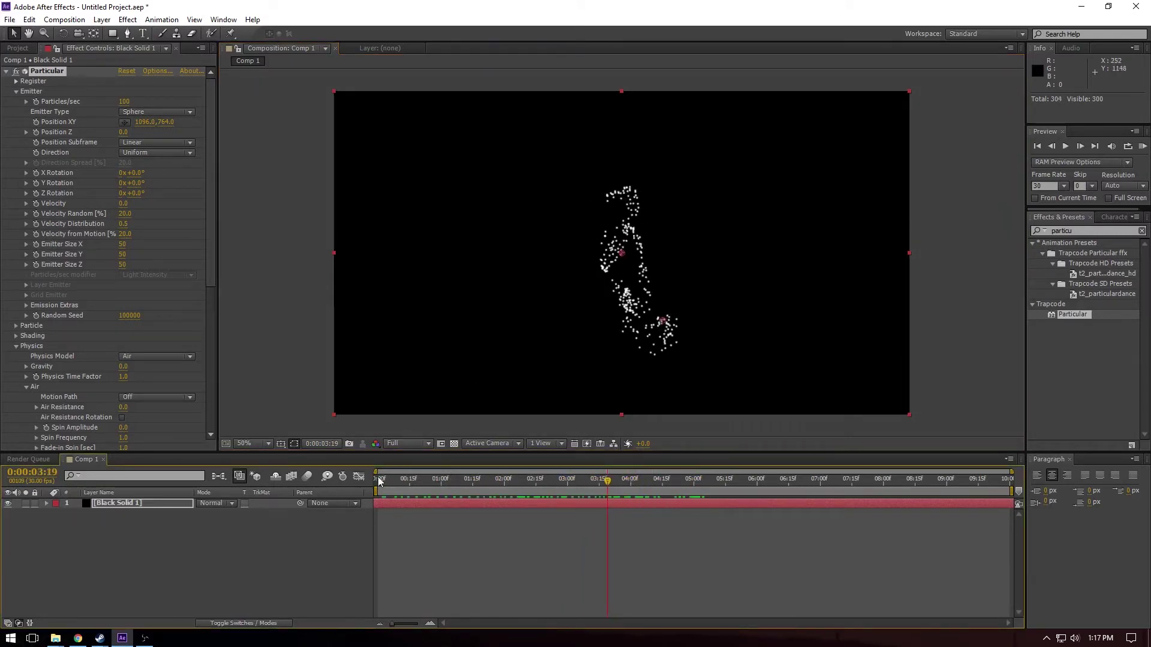
{"action": "left_click_drag", "start_coordinate": [379, 482], "coordinate": [407, 480]}
{"action": "key", "text": "/"}
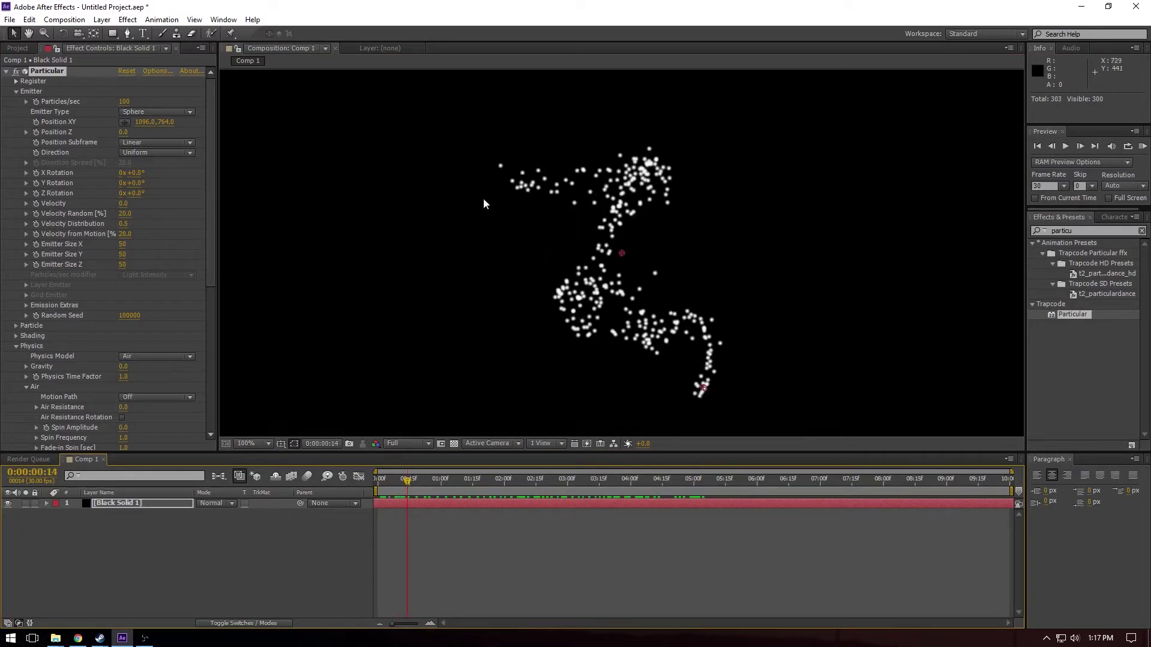
{"action": "left_click_drag", "start_coordinate": [429, 480], "coordinate": [385, 479]}
Step: Apply the linear ramp-down Size over Life preset so particles shrink over their lifetime
{"action": "left_click", "coordinate": [13, 347]}
{"action": "left_click", "coordinate": [17, 327]}
{"action": "scroll", "coordinate": [112, 247], "scroll_direction": "down", "scroll_amount": 3}
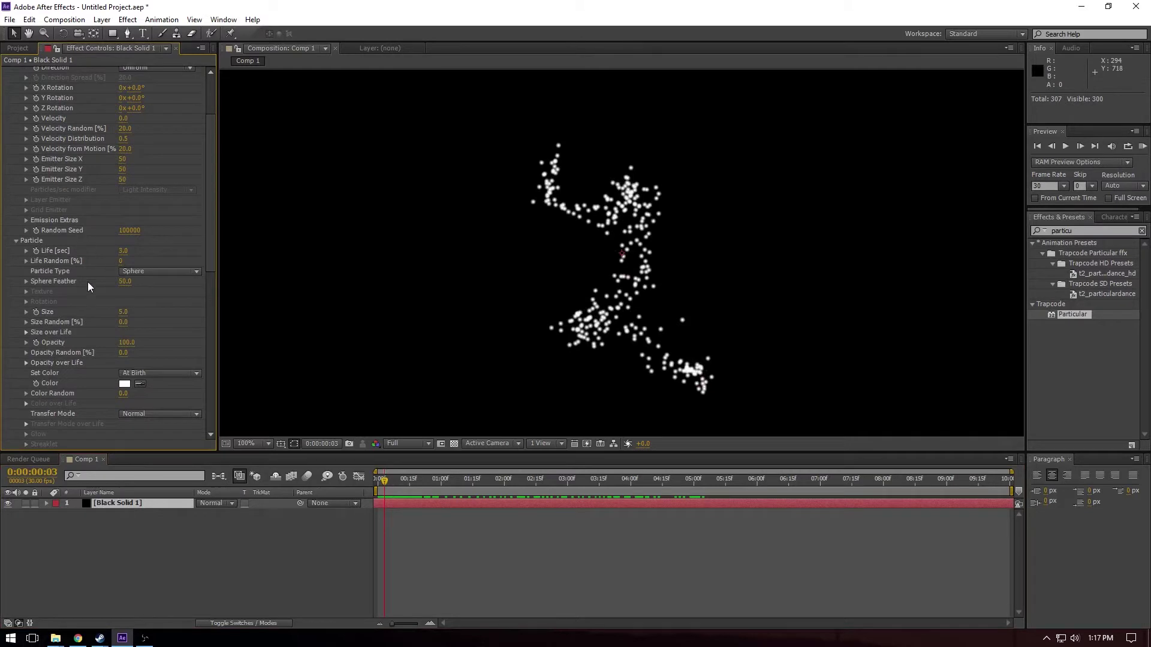
{"action": "left_click", "coordinate": [26, 333]}
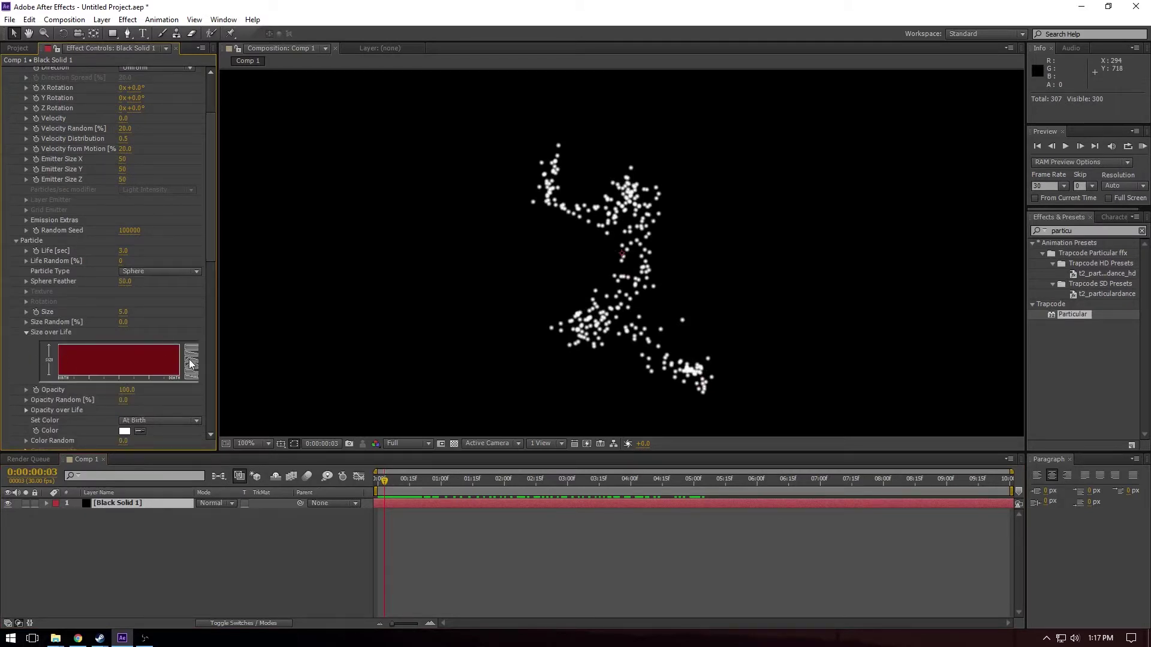
{"action": "left_click", "coordinate": [195, 358]}
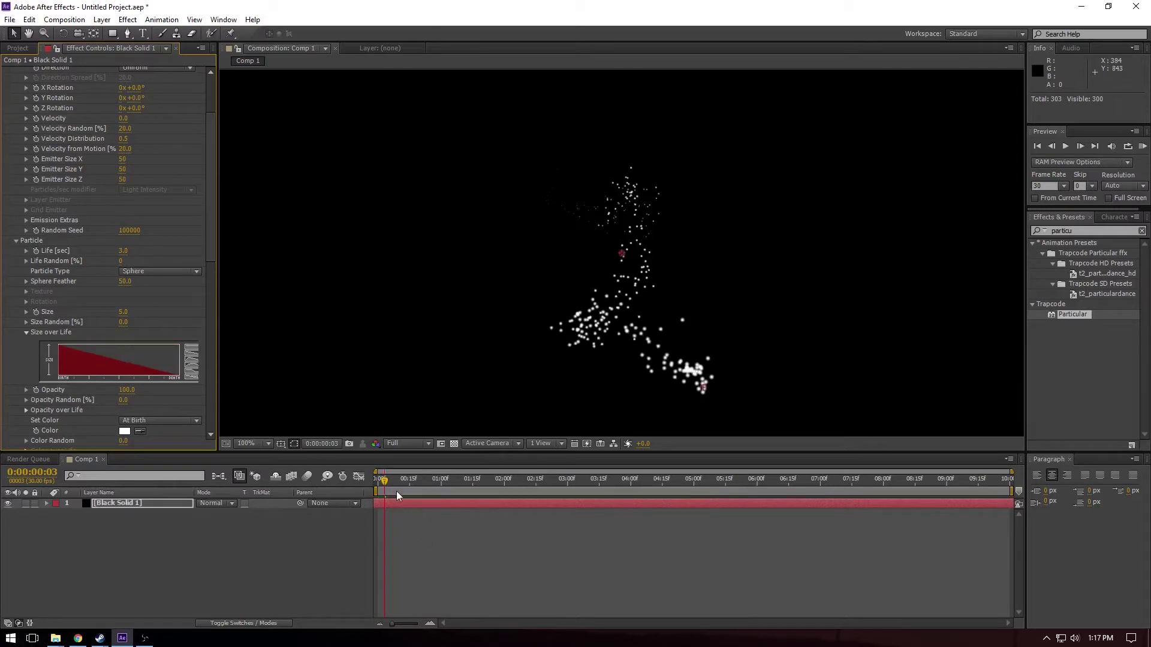
{"action": "left_click_drag", "start_coordinate": [394, 488], "coordinate": [534, 495]}
Step: Set the Emitter's Particles/sec to 40 and replay the first two seconds
{"action": "scroll", "coordinate": [22, 185], "scroll_direction": "up", "scroll_amount": 5}
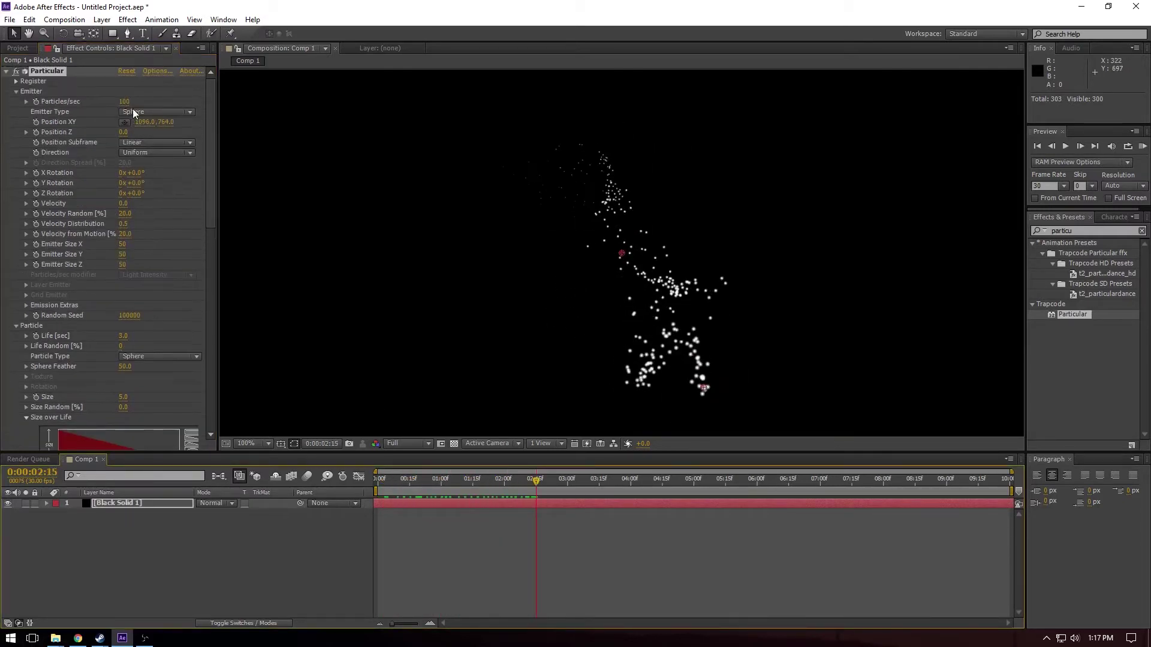
{"action": "left_click", "coordinate": [125, 101]}
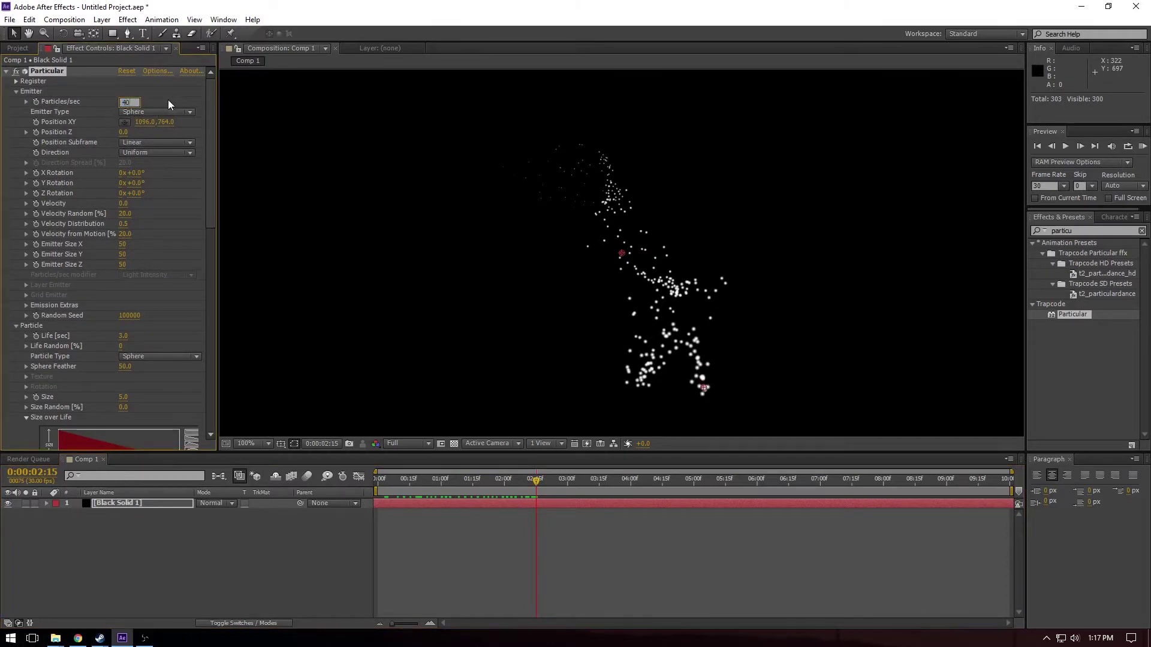
{"action": "type", "text": "40"}
{"action": "key", "text": "Return"}
{"action": "left_click_drag", "start_coordinate": [381, 480], "coordinate": [523, 478]}
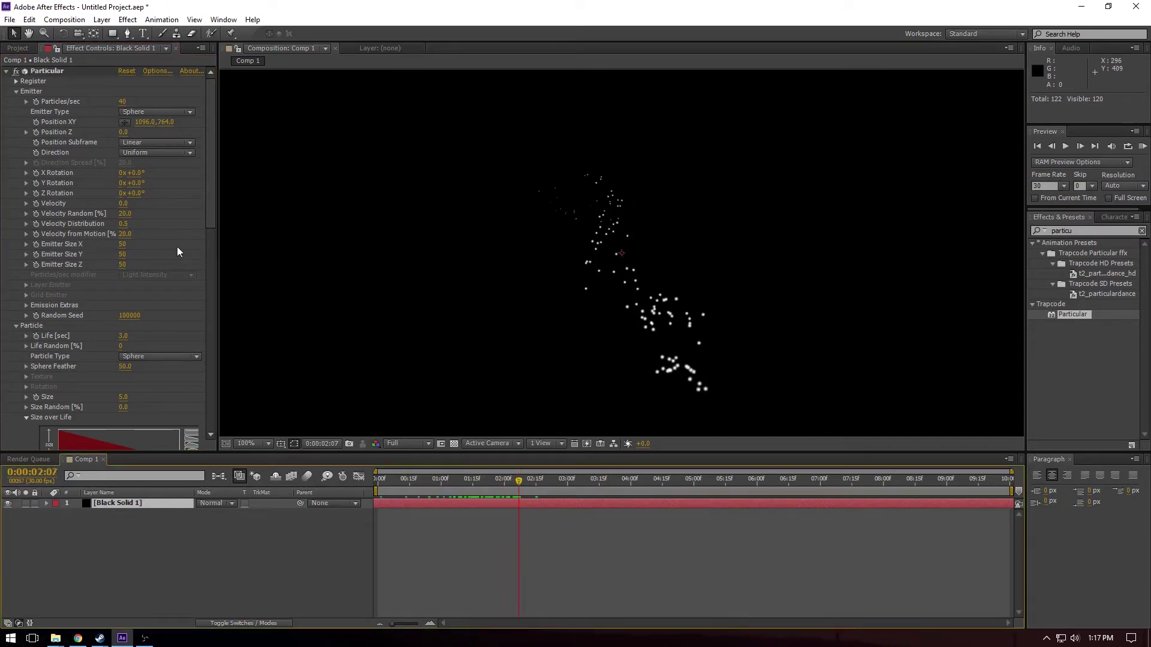
Step: Set Particle Type to Streaklet, then change it to Cloudlet
{"action": "scroll", "coordinate": [115, 296], "scroll_direction": "down", "scroll_amount": 3}
{"action": "left_click", "coordinate": [122, 302]}
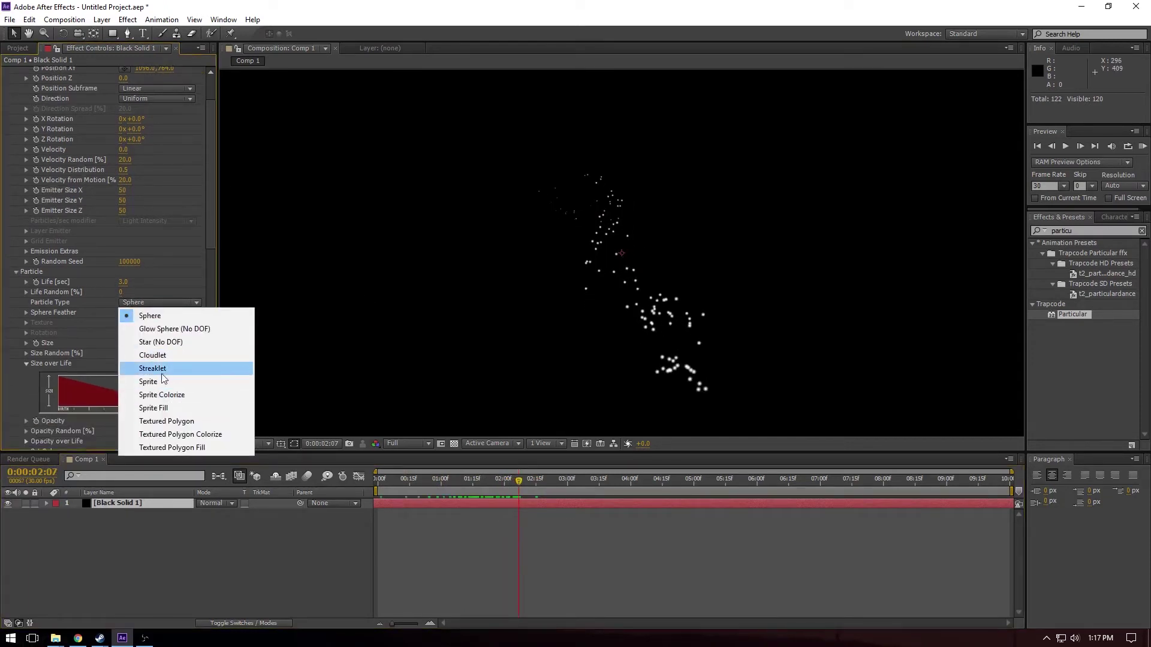
{"action": "left_click", "coordinate": [166, 370]}
{"action": "left_click", "coordinate": [164, 302]}
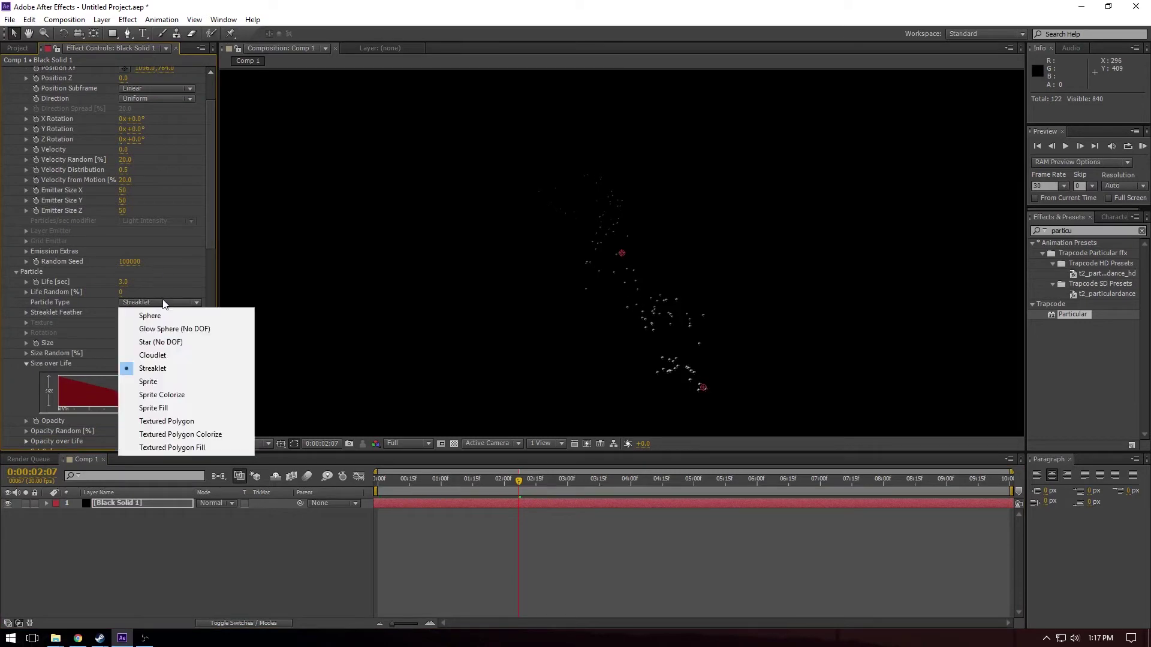
{"action": "left_click", "coordinate": [151, 355]}
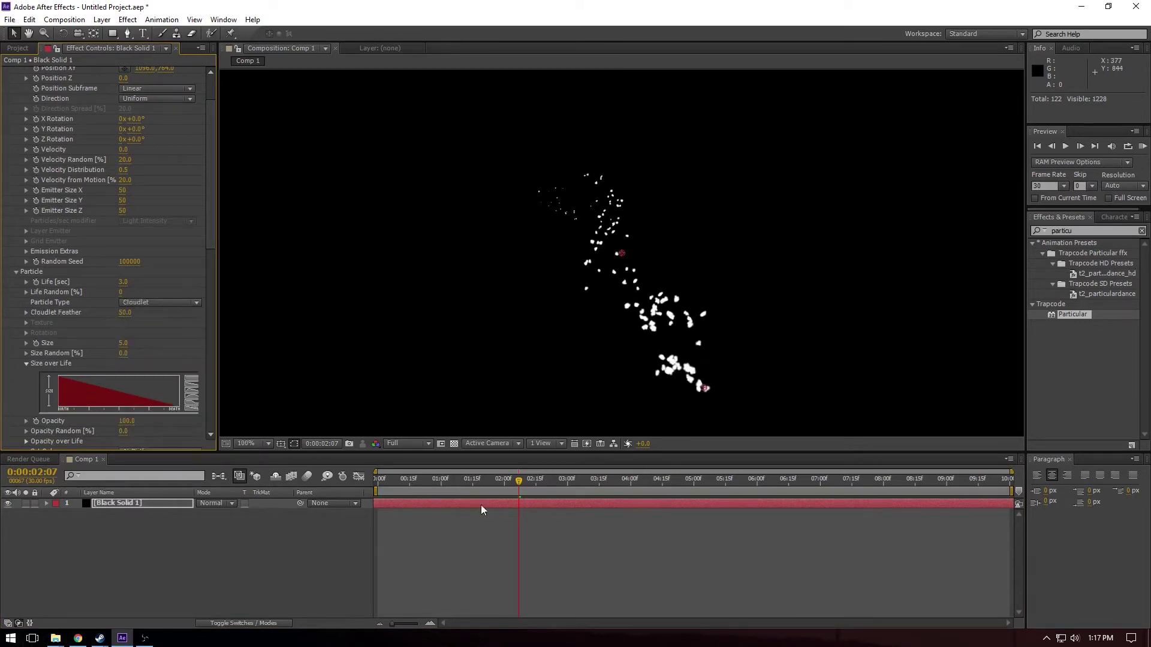
Step: Set particle Size to 2 and preview the finer particles at half view size
{"action": "left_click", "coordinate": [124, 344]}
{"action": "key", "text": "Return"}
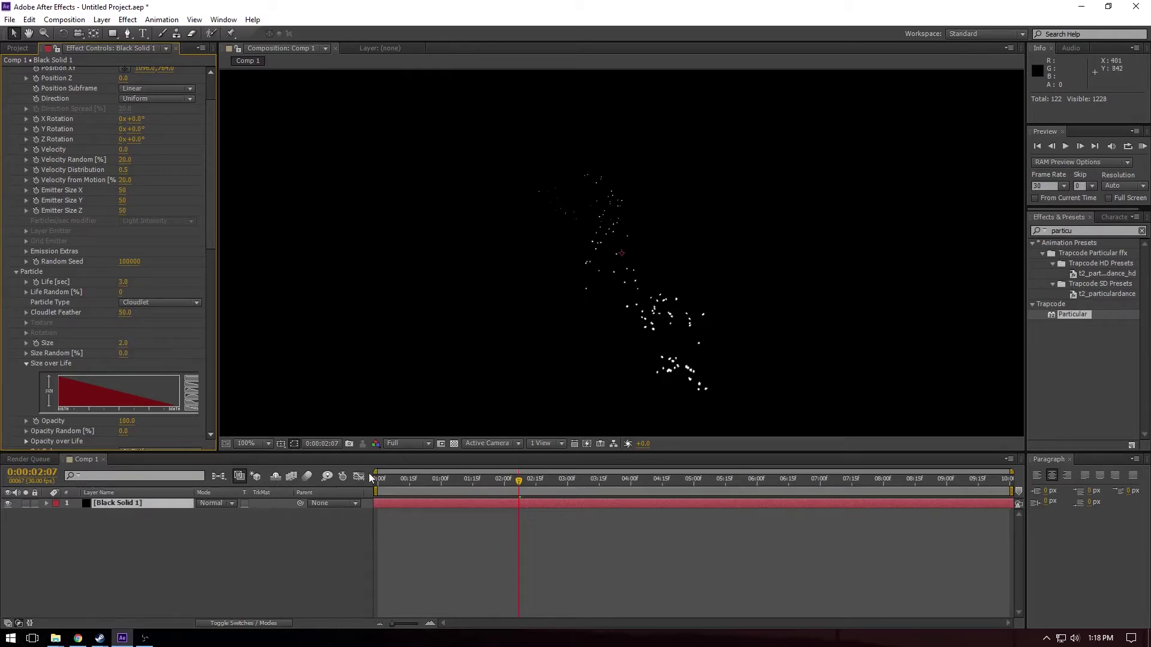
{"action": "left_click_drag", "start_coordinate": [379, 479], "coordinate": [561, 477]}
{"action": "key", "text": "comma"}
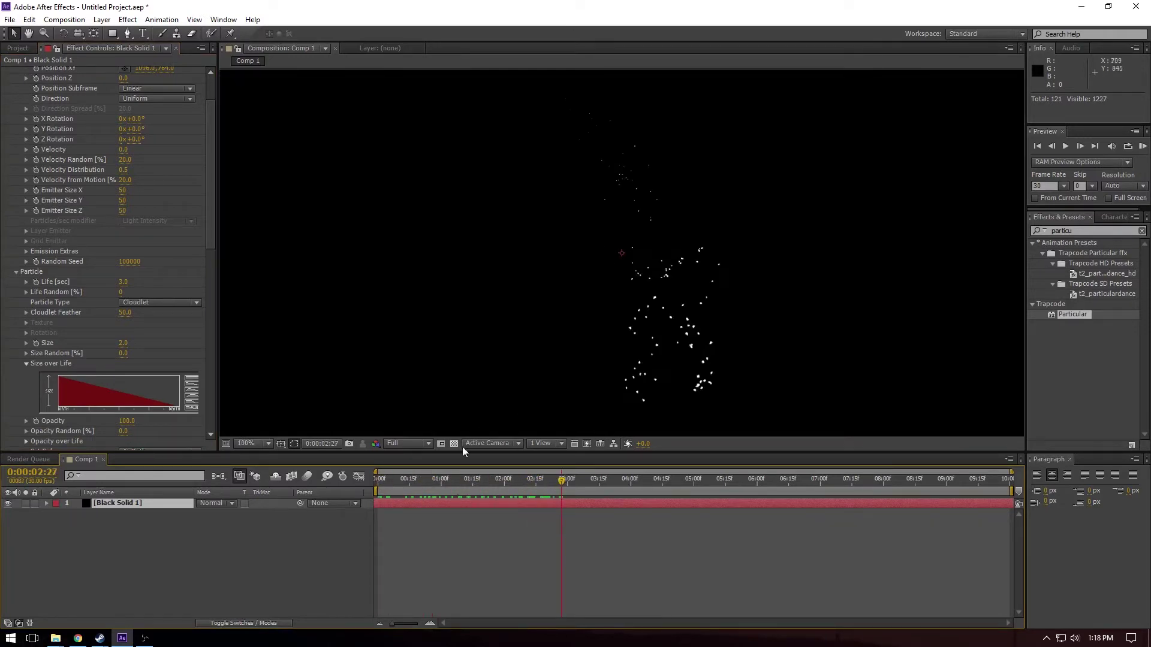
{"action": "left_click_drag", "start_coordinate": [390, 480], "coordinate": [492, 480]}
{"action": "scroll", "coordinate": [42, 299], "scroll_direction": "down", "scroll_amount": 4}
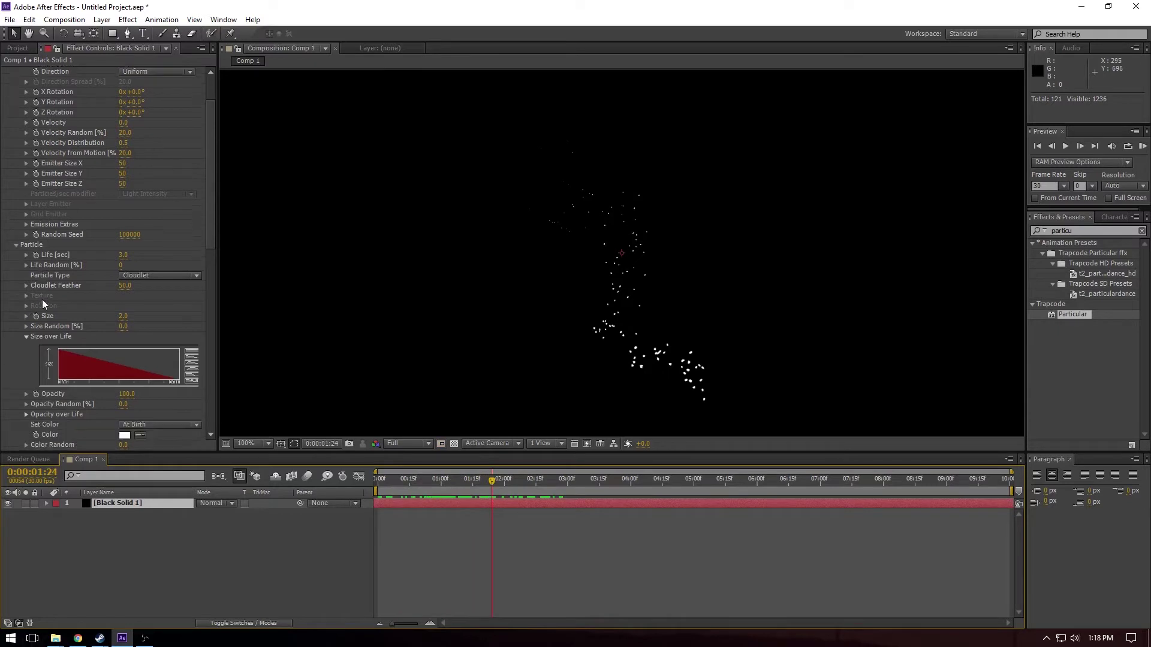
Step: Colour the particles warm gold-orange FFA800
{"action": "left_click", "coordinate": [124, 355]}
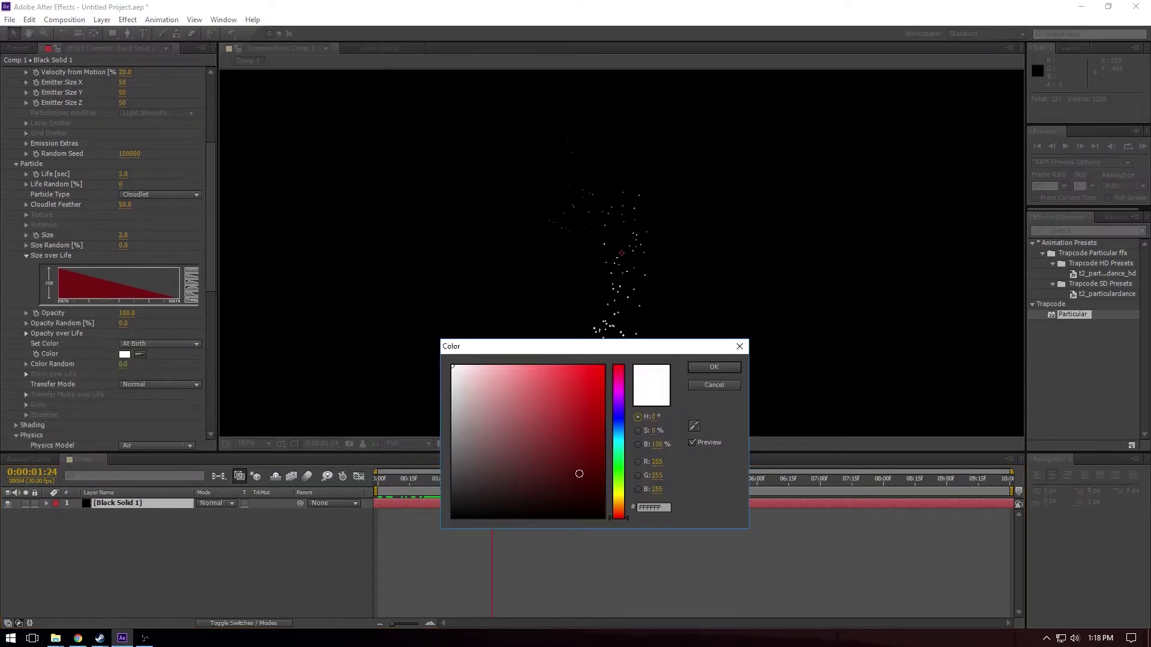
{"action": "left_click", "coordinate": [621, 506]}
{"action": "mouse_move", "coordinate": [576, 437]}
{"action": "left_mouse_down"}
{"action": "mouse_move", "coordinate": [603, 366]}
{"action": "mouse_move", "coordinate": [532, 363]}
{"action": "left_mouse_up"}
{"action": "left_click", "coordinate": [712, 368]}
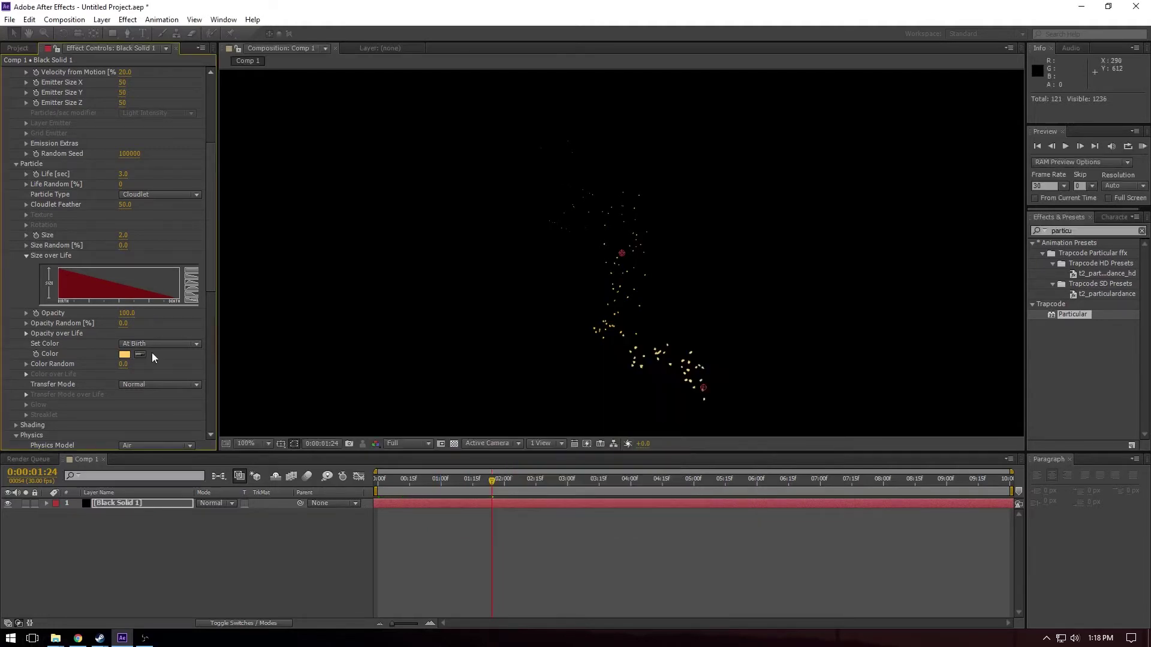
{"action": "left_click", "coordinate": [422, 478]}
{"action": "left_click_drag", "start_coordinate": [412, 483], "coordinate": [371, 479]}
{"action": "scroll", "coordinate": [93, 207], "scroll_direction": "up", "scroll_amount": 5}
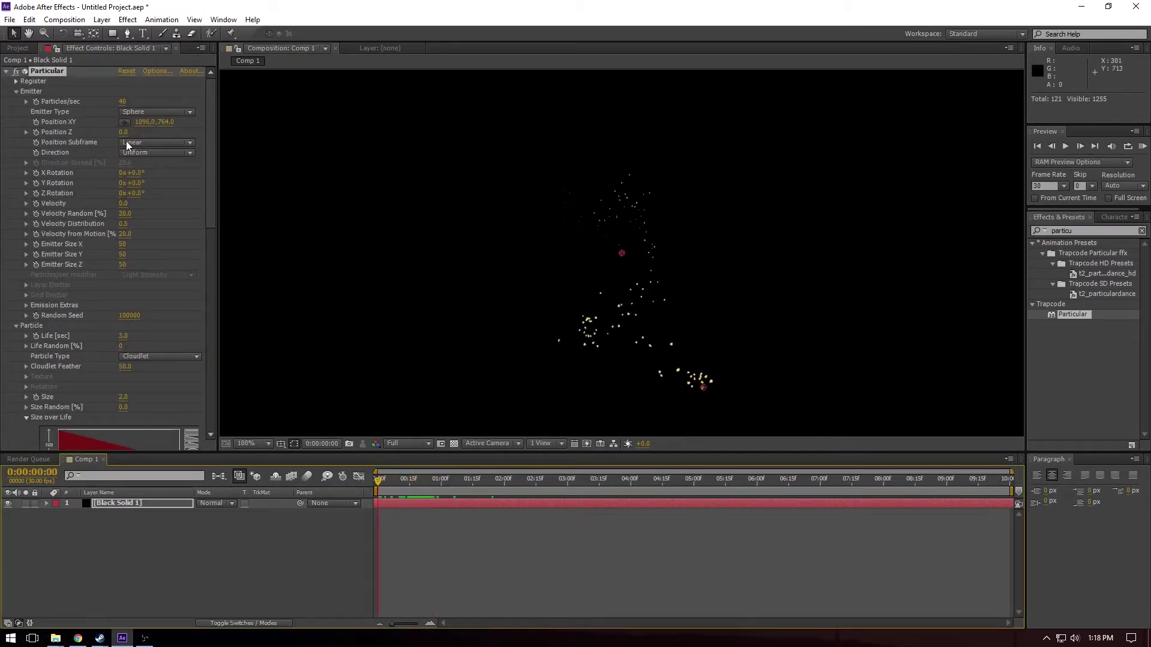
Step: Lower the emission to 25 particles per second, preview, and switch to the Renders window
{"action": "left_click", "coordinate": [124, 104]}
{"action": "type", "text": "25"}
{"action": "key", "text": "Return"}
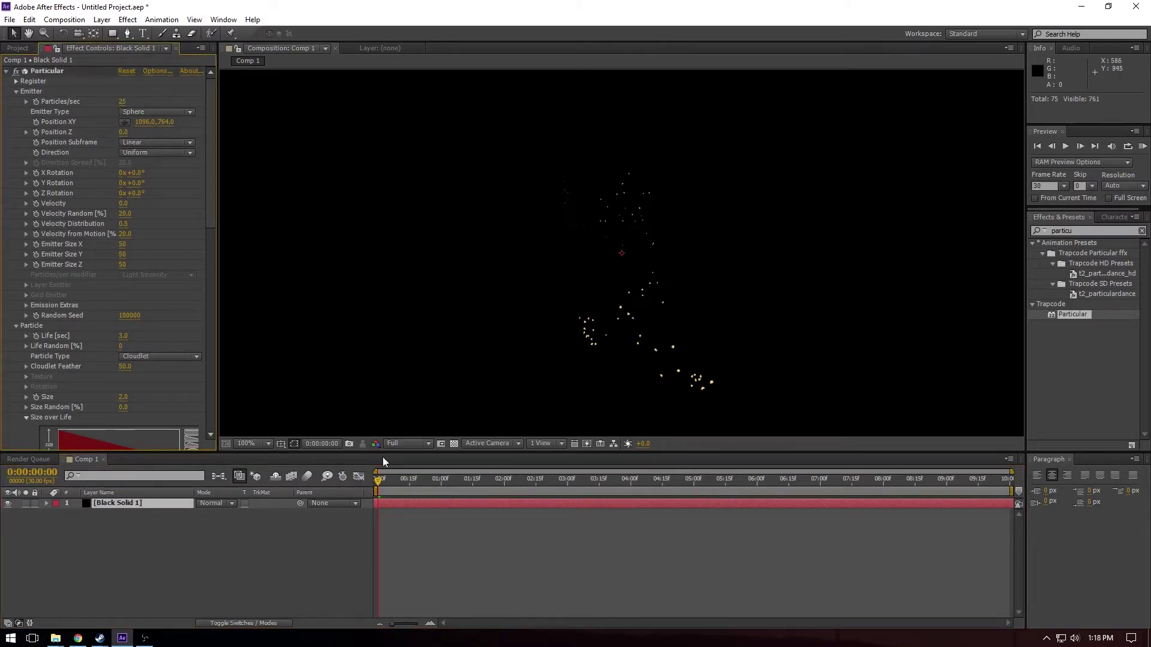
{"action": "left_click_drag", "start_coordinate": [379, 483], "coordinate": [494, 483]}
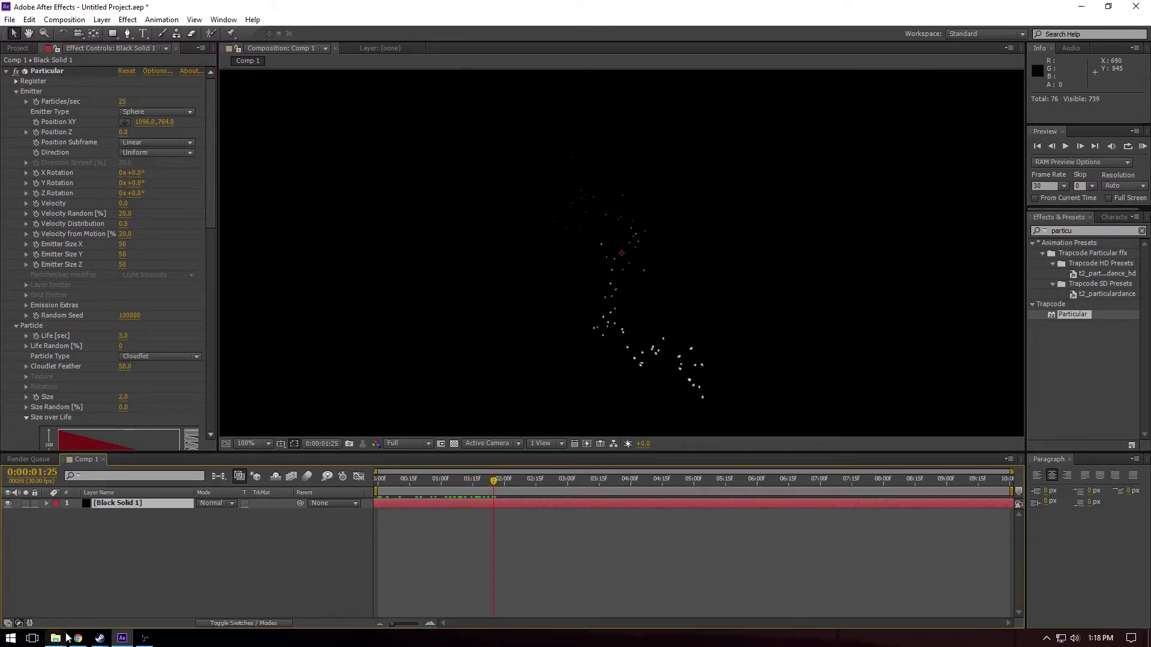
{"action": "mouse_move", "coordinate": [55, 638]}
{"action": "left_click", "coordinate": [432, 588]}
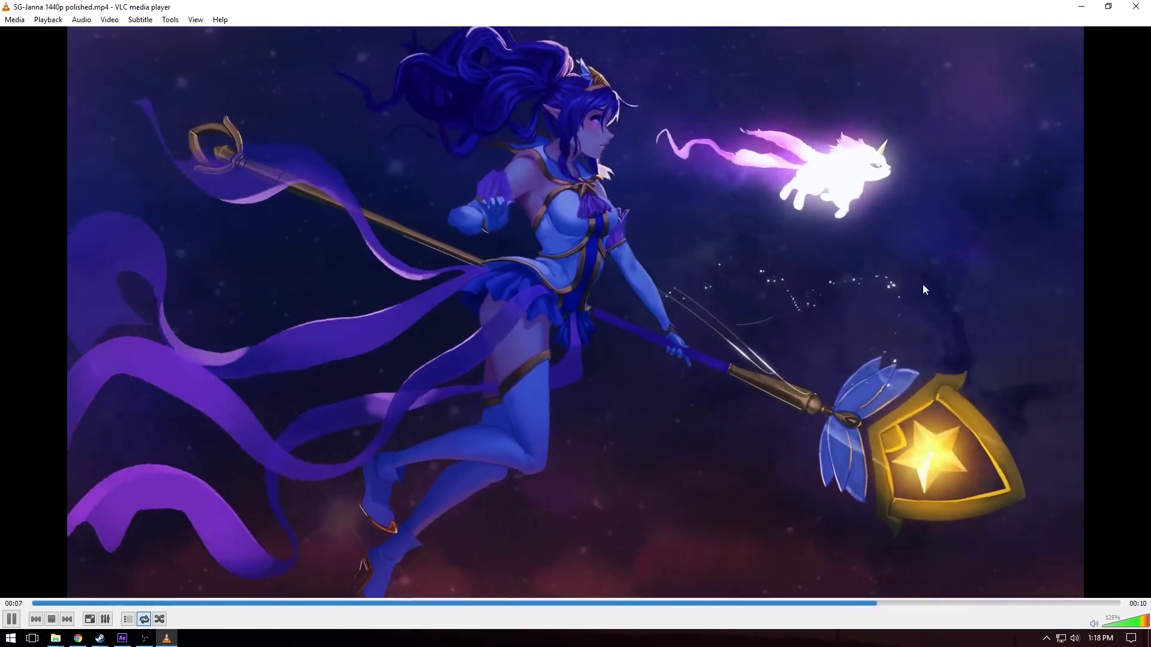
Step: Close the VLC window showing the SG-Janna reference video
{"action": "left_click", "coordinate": [1136, 6]}
Step: Collapse the Emitter, Particle and Physics groups and set the Aux System to emit continuously
{"action": "left_click", "coordinate": [118, 302]}
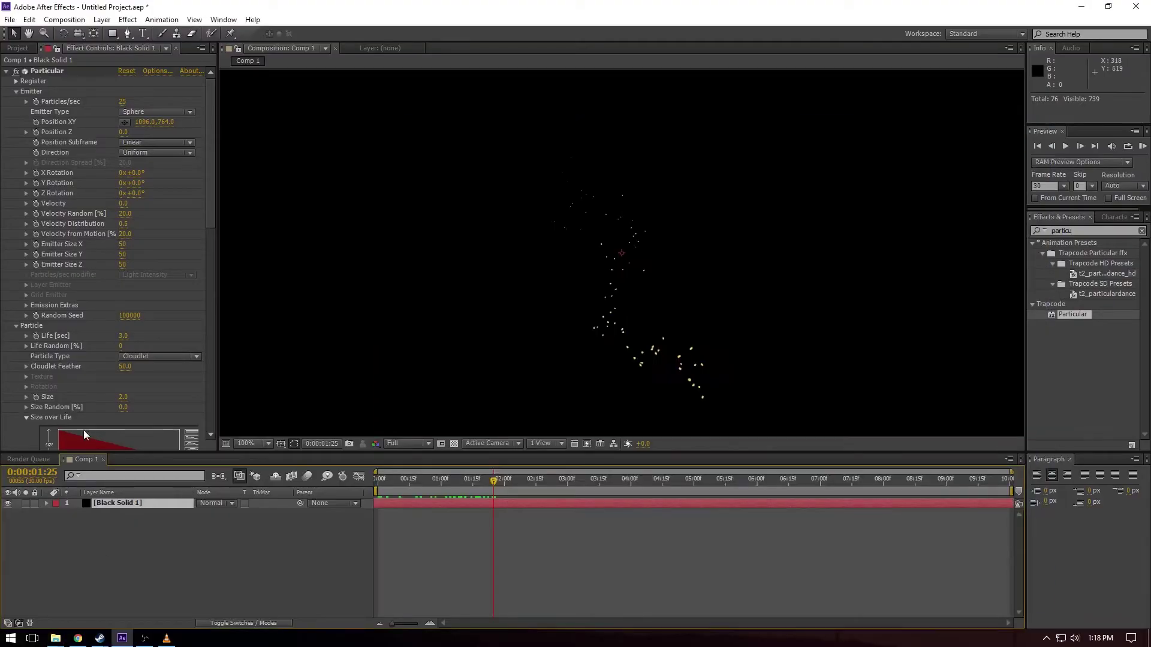
{"action": "left_click", "coordinate": [20, 93]}
{"action": "left_click", "coordinate": [17, 101]}
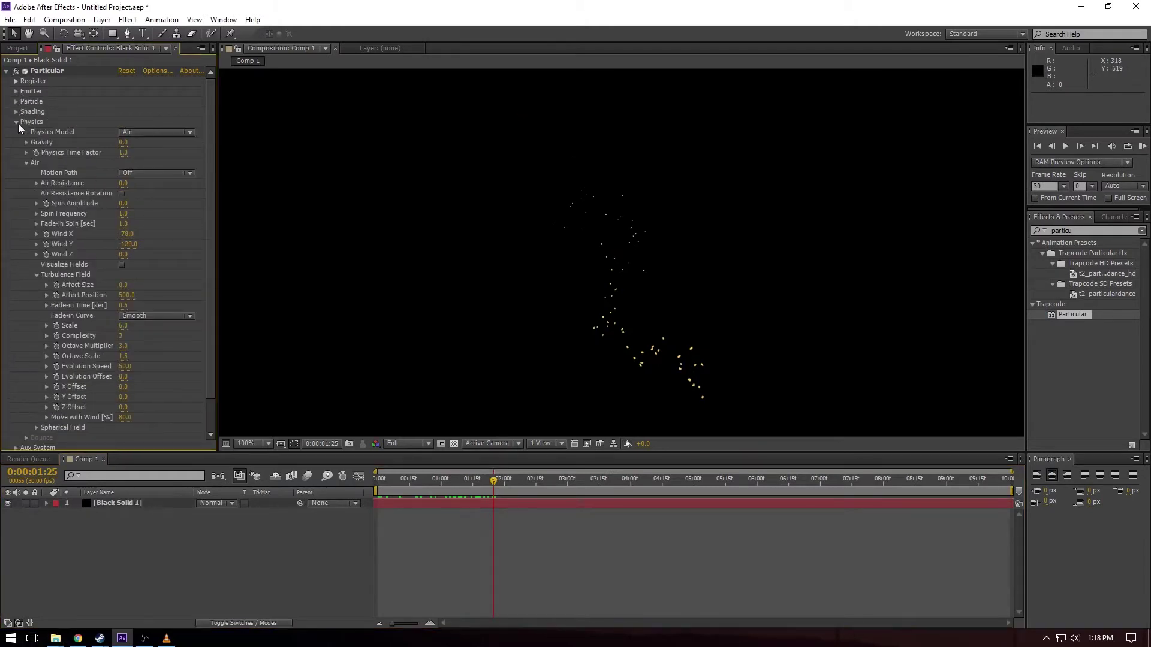
{"action": "left_click", "coordinate": [17, 122]}
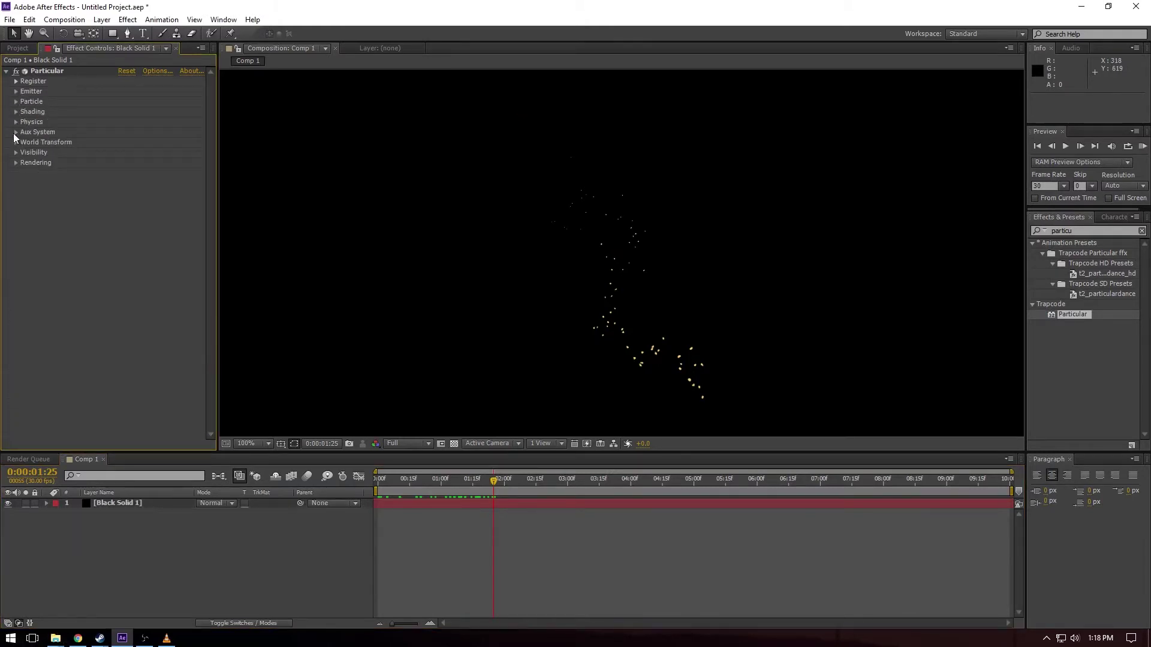
{"action": "left_click", "coordinate": [14, 132]}
{"action": "left_click", "coordinate": [134, 143]}
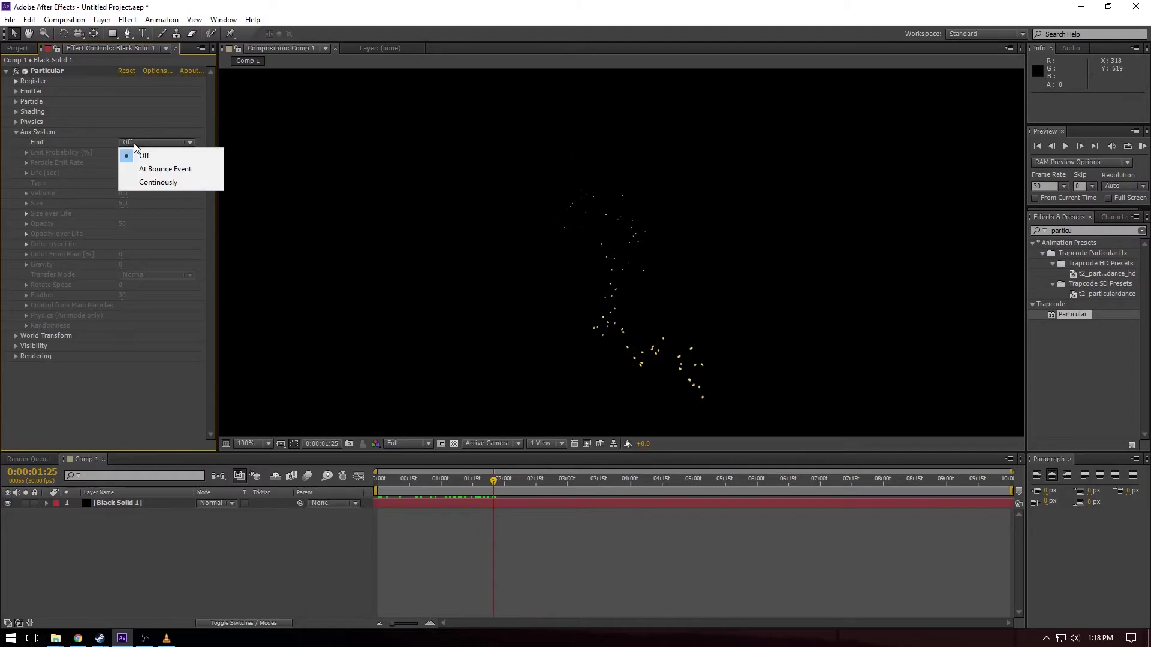
{"action": "left_click", "coordinate": [144, 182]}
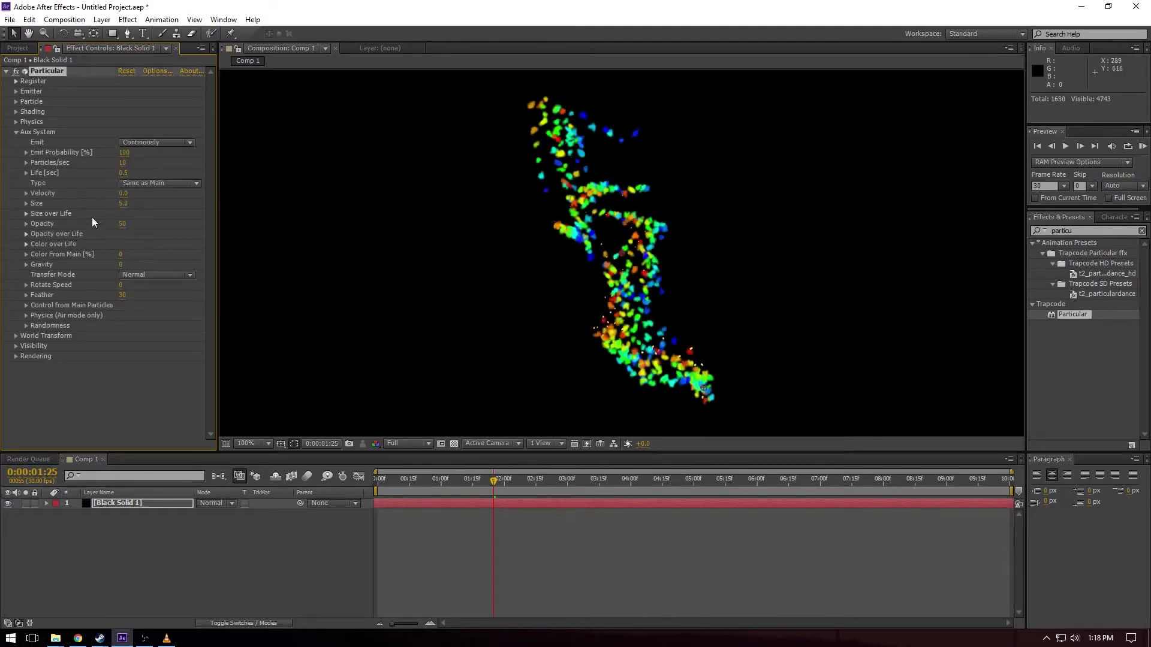
Step: Change the aux particle Type to Sphere and preview an earlier frame
{"action": "left_click", "coordinate": [145, 184]}
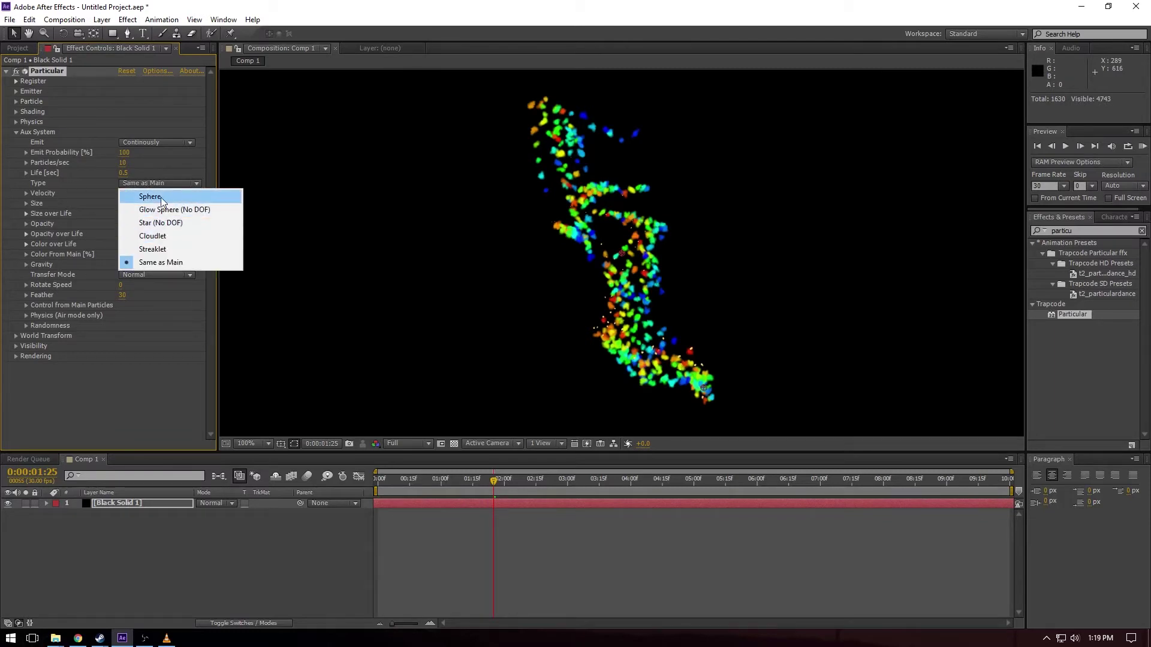
{"action": "left_click", "coordinate": [150, 197]}
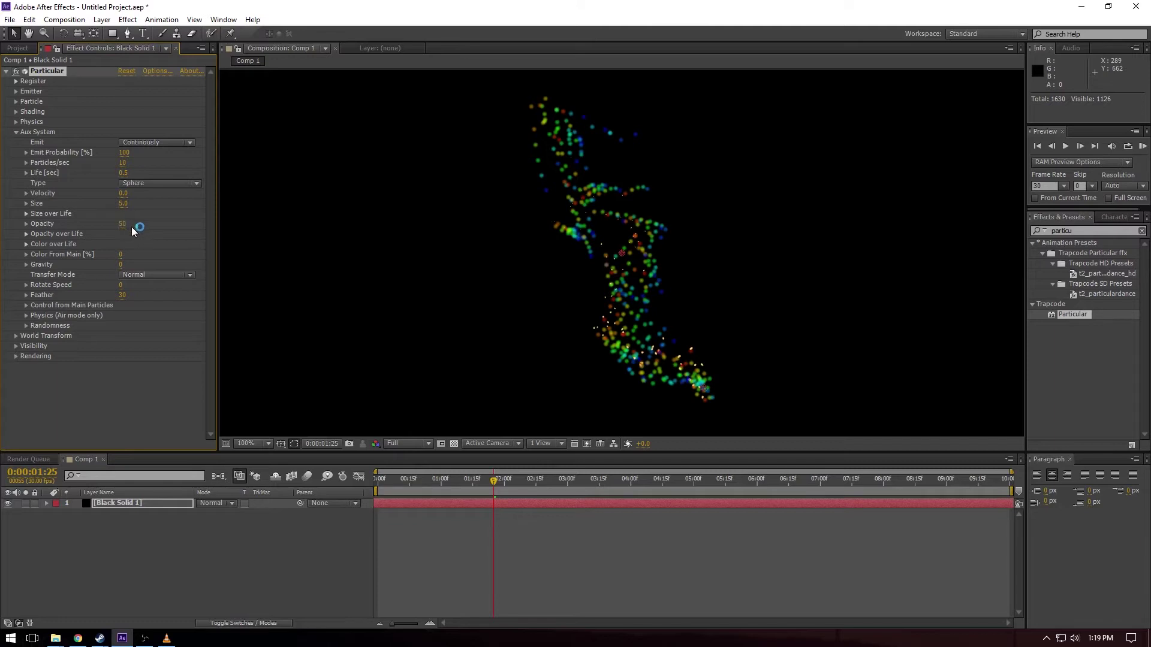
{"action": "mouse_move", "coordinate": [415, 477]}
{"action": "left_mouse_down"}
{"action": "mouse_move", "coordinate": [403, 478]}
{"action": "mouse_move", "coordinate": [432, 484]}
{"action": "left_mouse_up"}
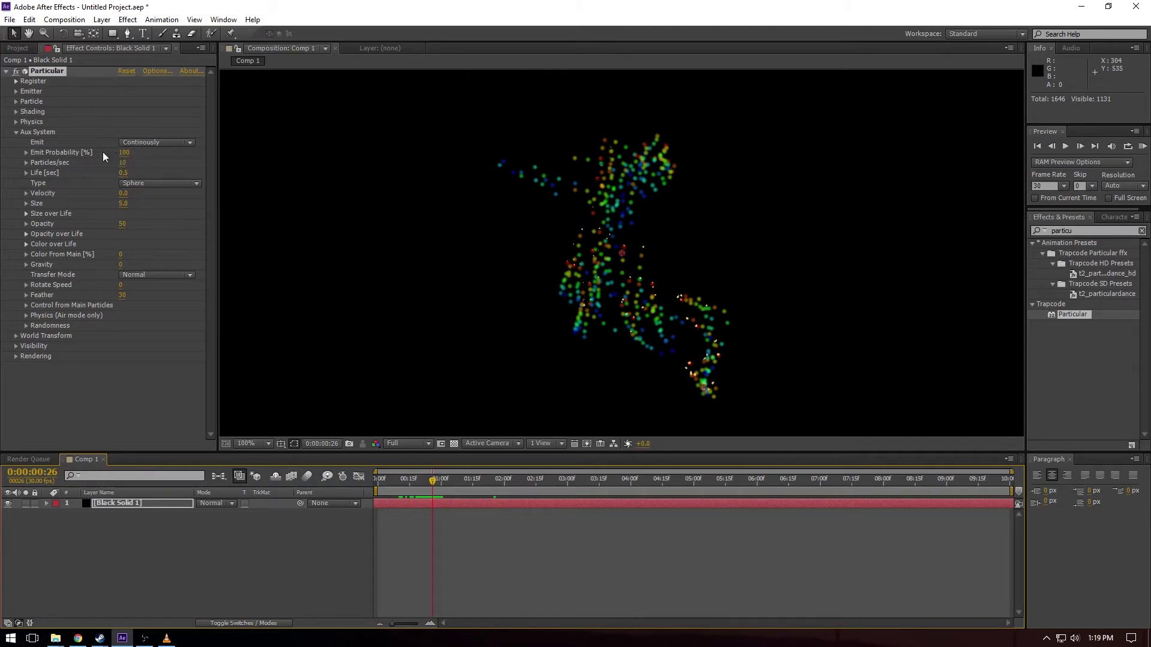
Step: Set the aux Particles/sec to 100 and the aux Size to 3, previewing the streaks
{"action": "left_click", "coordinate": [123, 162]}
{"action": "type", "text": "100"}
{"action": "key", "text": "Return"}
{"action": "left_click_drag", "start_coordinate": [464, 483], "coordinate": [519, 527]}
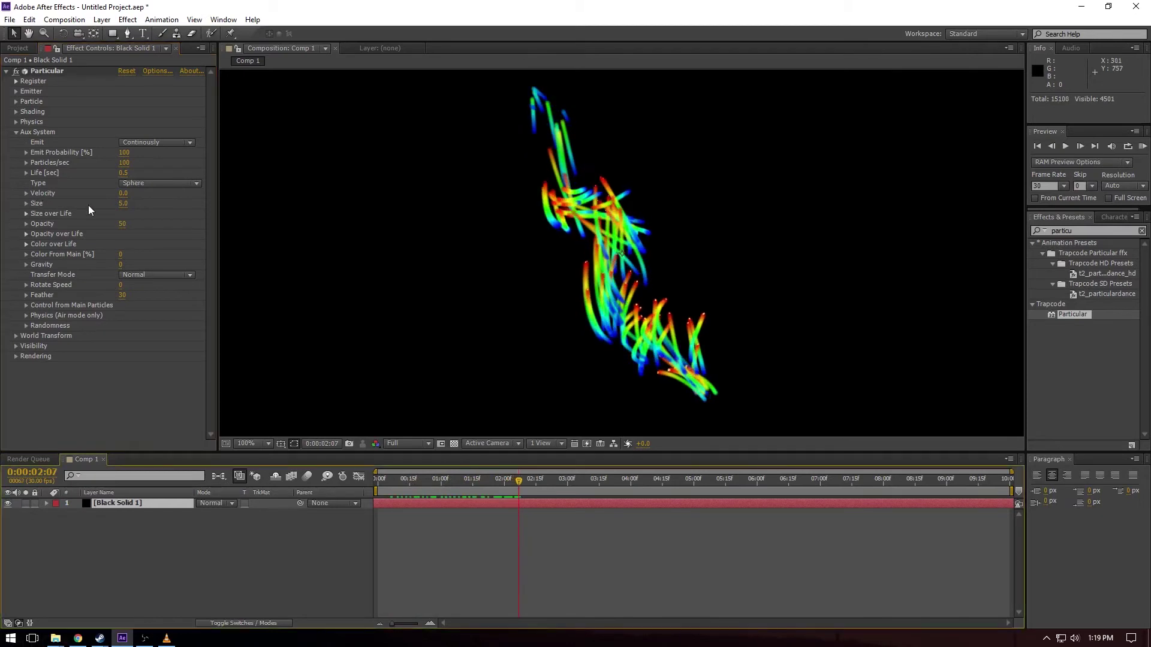
{"action": "left_click", "coordinate": [123, 204]}
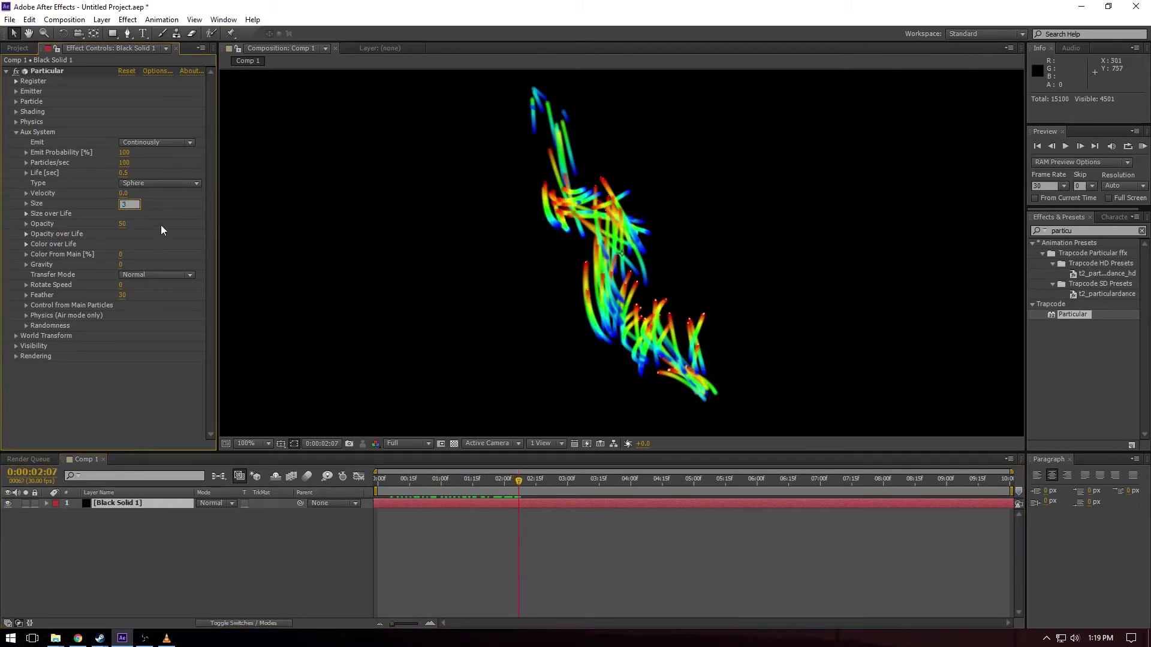
{"action": "type", "text": "3"}
{"action": "key", "text": "Return"}
{"action": "left_click_drag", "start_coordinate": [395, 480], "coordinate": [436, 479]}
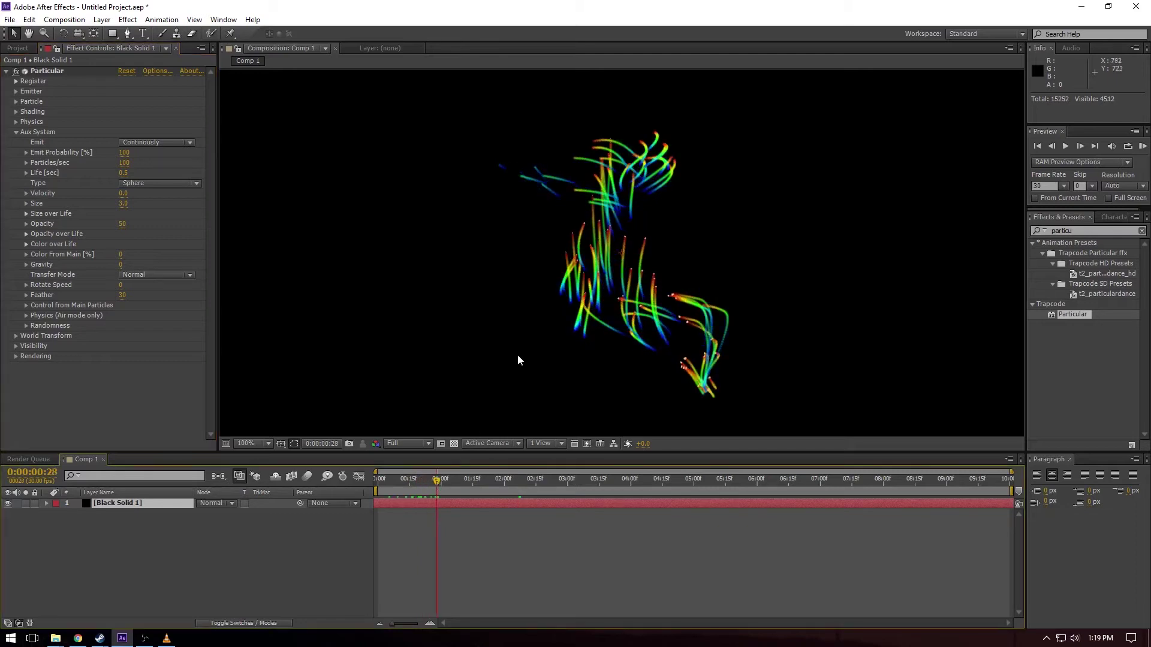
Step: Lower the aux Emit Probability to 5% and check an earlier frame
{"action": "left_click", "coordinate": [124, 153]}
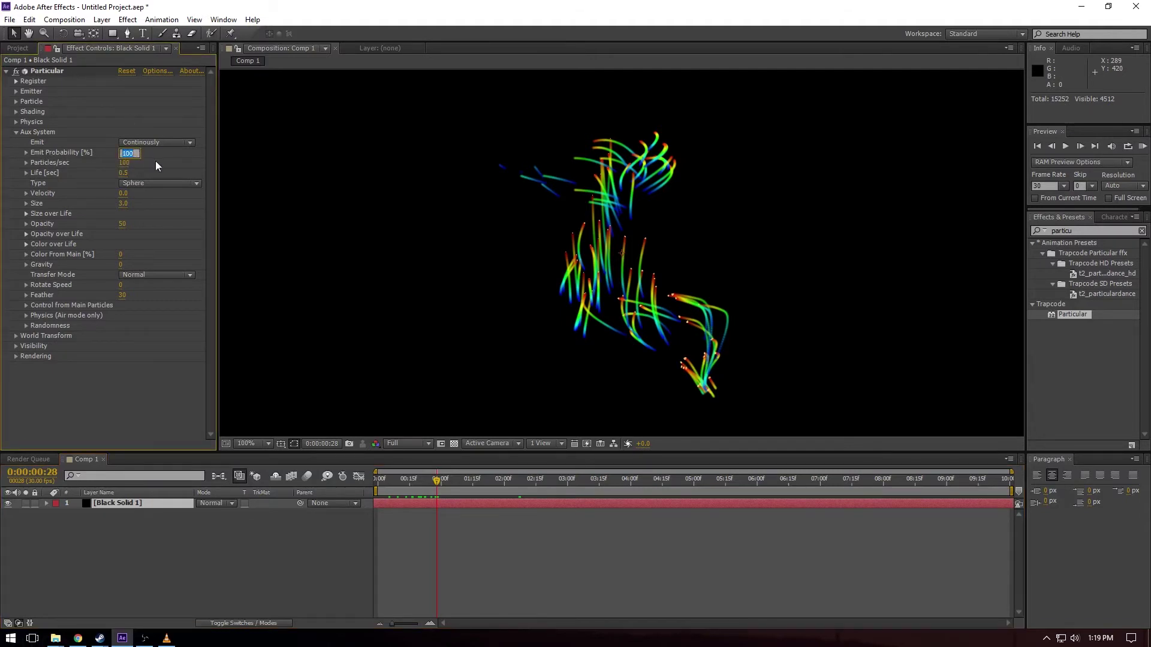
{"action": "type", "text": "5"}
{"action": "key", "text": "Return"}
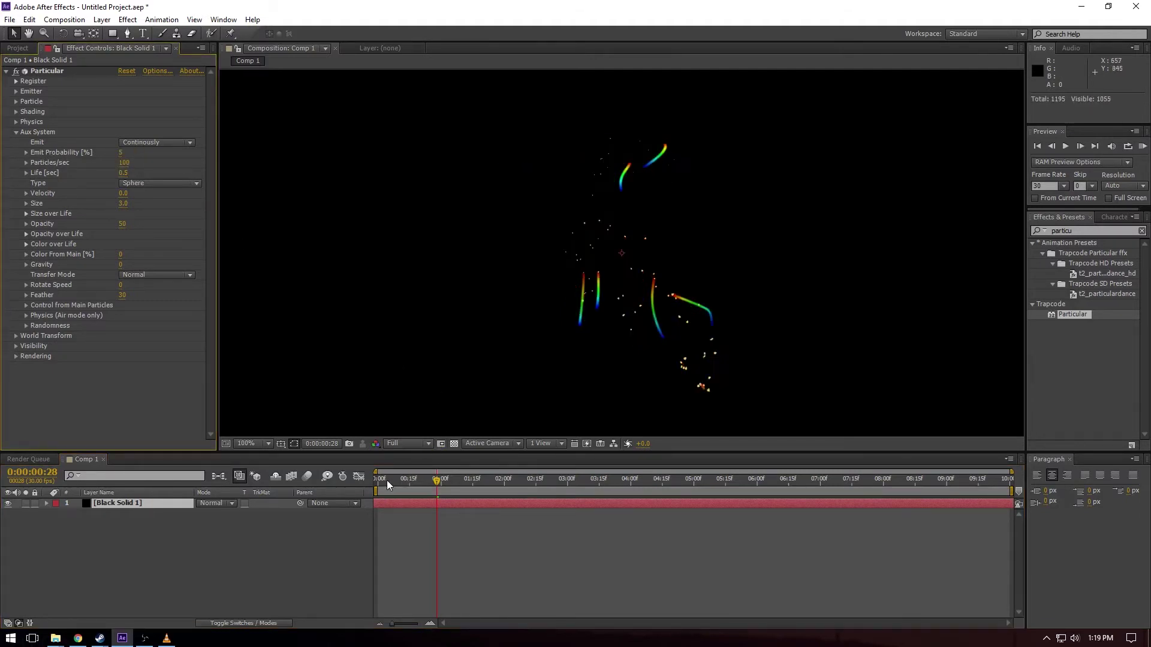
{"action": "left_click_drag", "start_coordinate": [387, 488], "coordinate": [494, 491]}
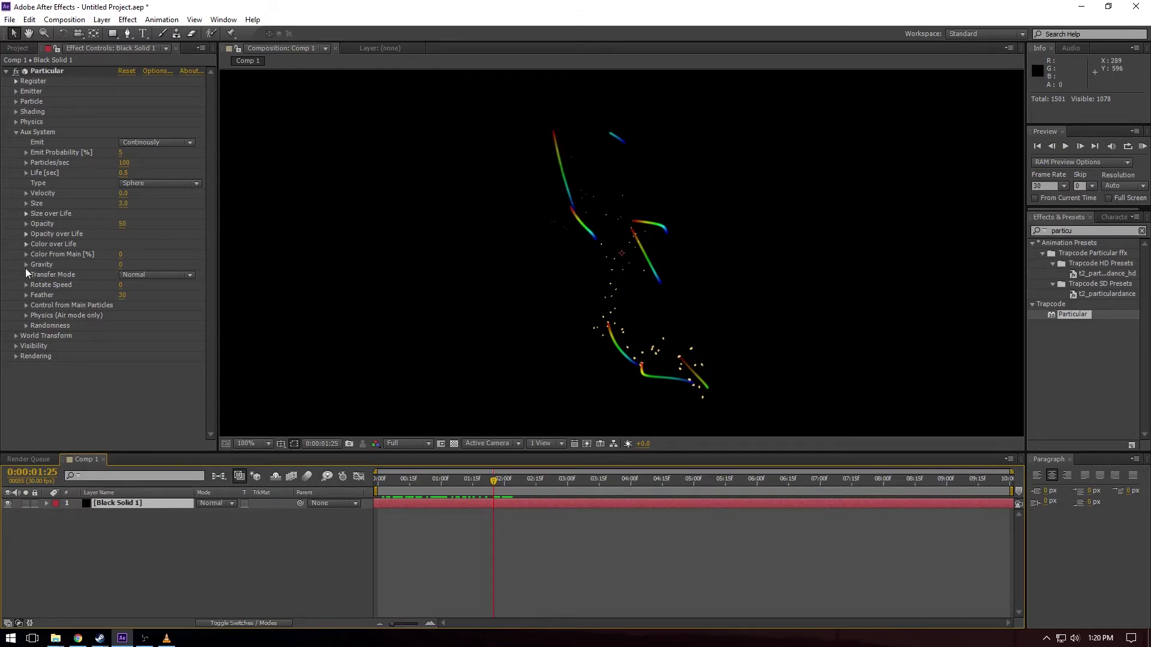
Step: Give the aux Size over Life a curve that peaks mid-life and tapers at both ends
{"action": "left_click", "coordinate": [38, 223]}
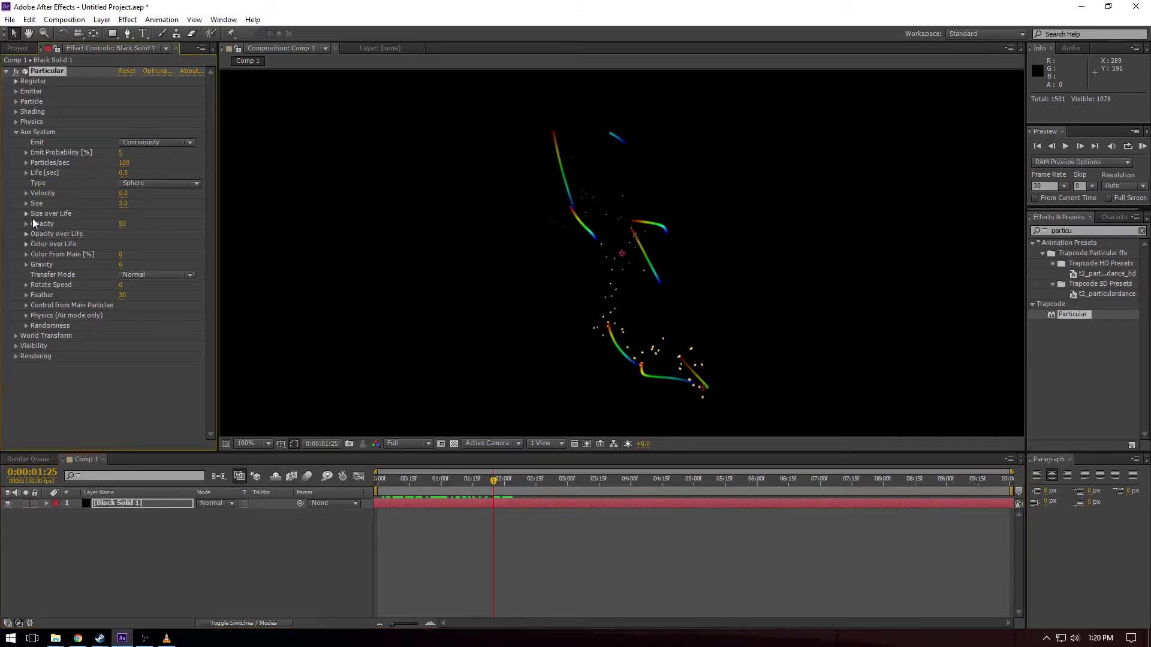
{"action": "left_click", "coordinate": [25, 214]}
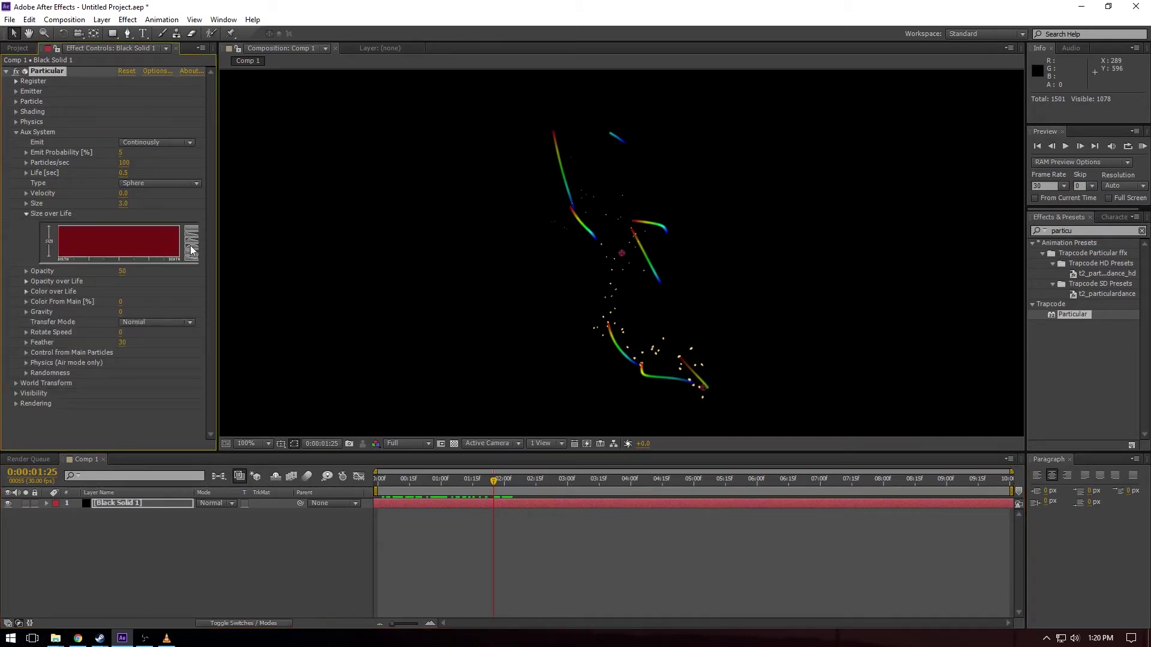
{"action": "left_click", "coordinate": [191, 246]}
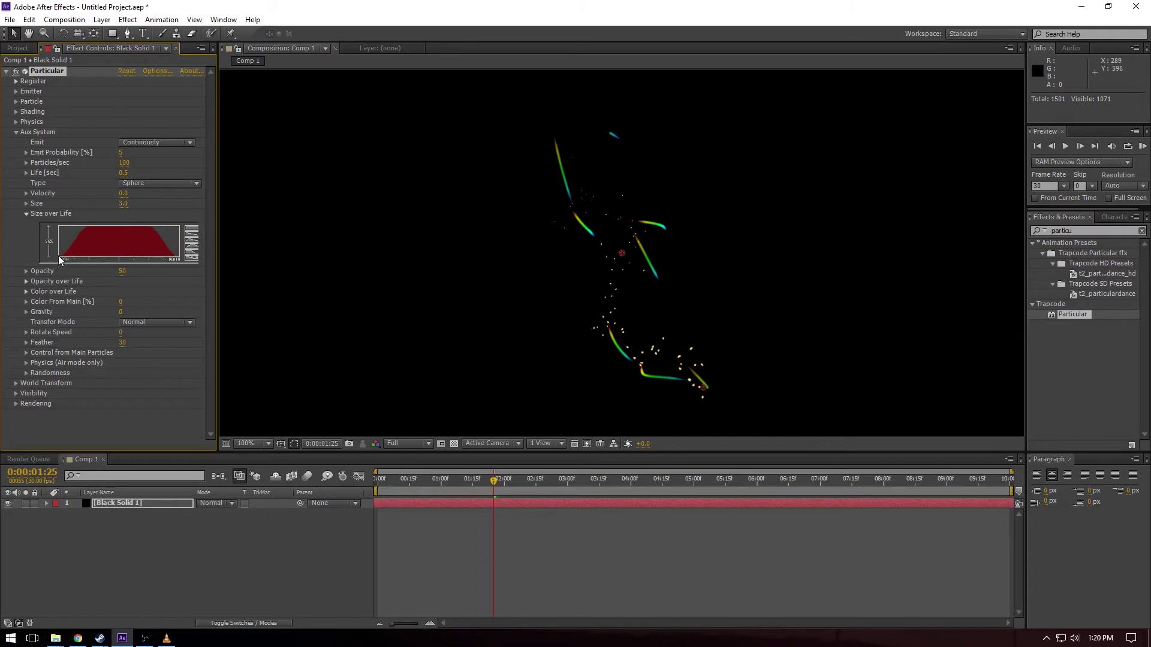
{"action": "mouse_move", "coordinate": [59, 256]}
{"action": "left_mouse_down"}
{"action": "mouse_move", "coordinate": [135, 226]}
{"action": "mouse_move", "coordinate": [151, 246]}
{"action": "mouse_move", "coordinate": [179, 256]}
{"action": "left_mouse_up"}
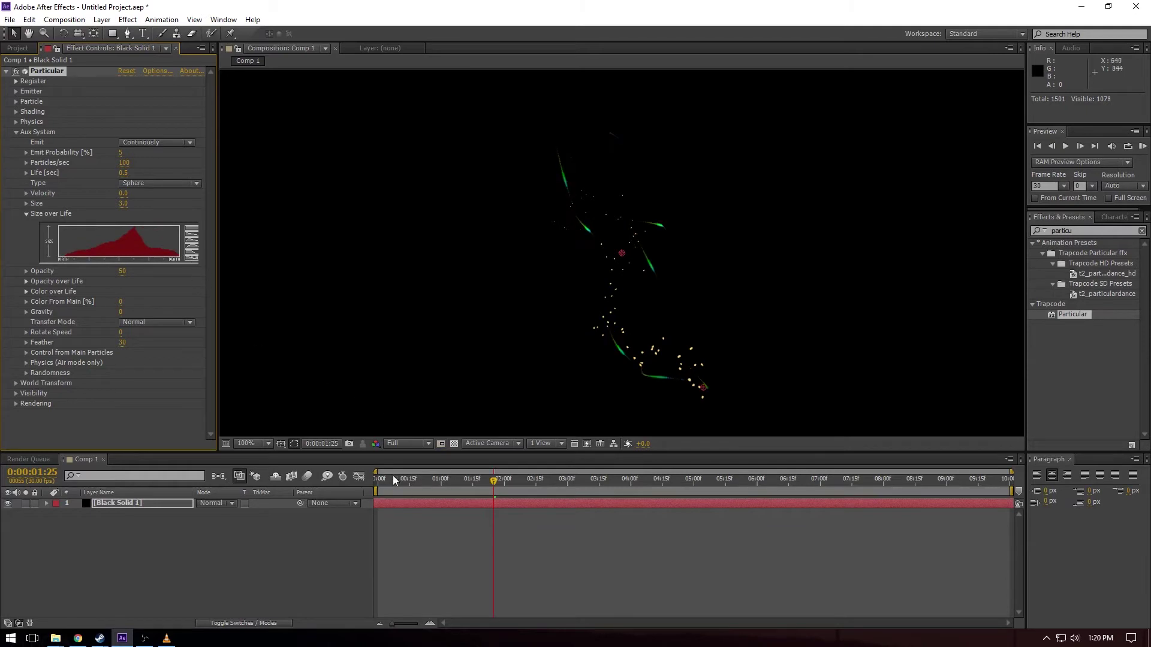
{"action": "left_click_drag", "start_coordinate": [391, 477], "coordinate": [521, 487]}
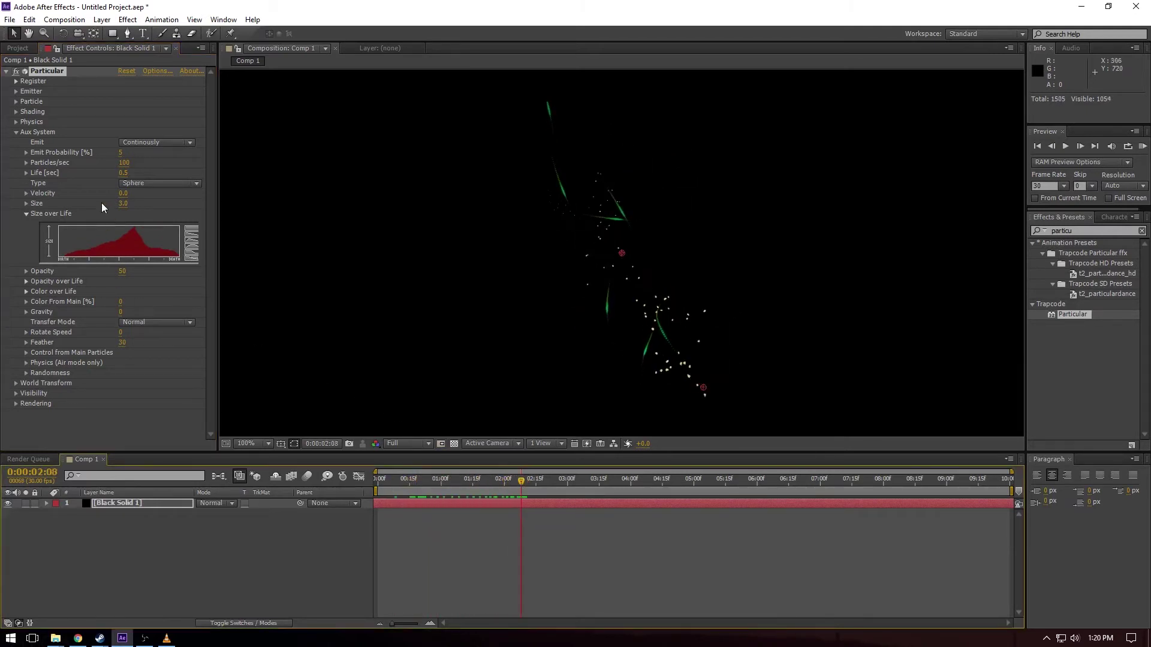
Step: Set the aux Particles/sec to 200 and the aux Size to 2
{"action": "left_click", "coordinate": [124, 163]}
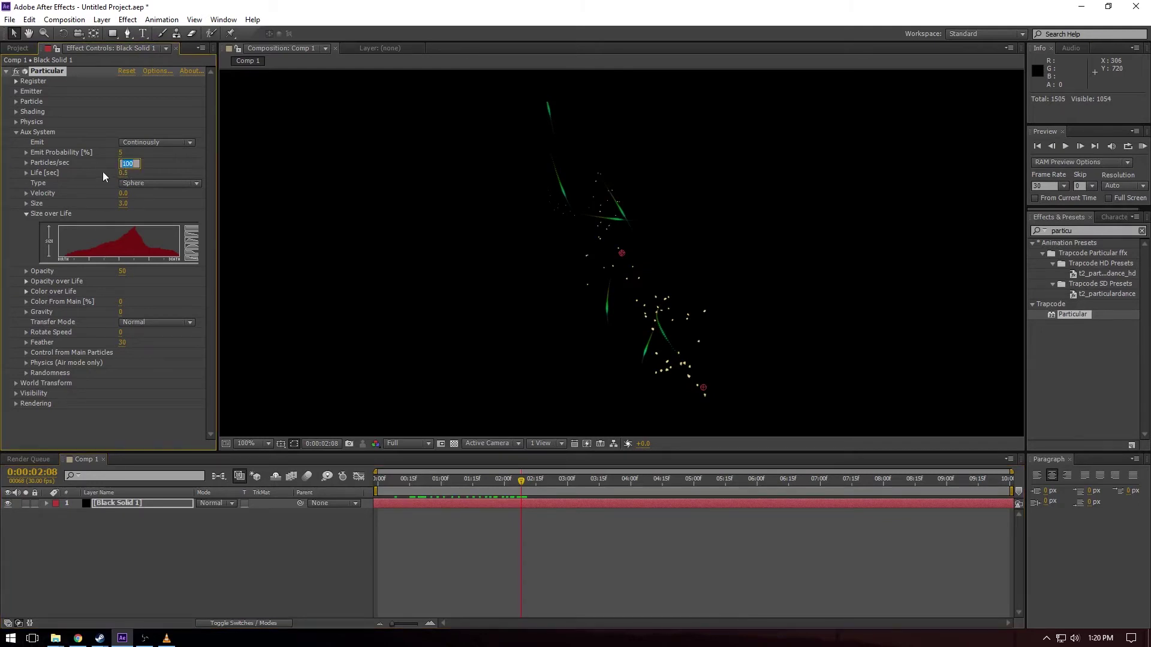
{"action": "type", "text": "200"}
{"action": "key", "text": "Return"}
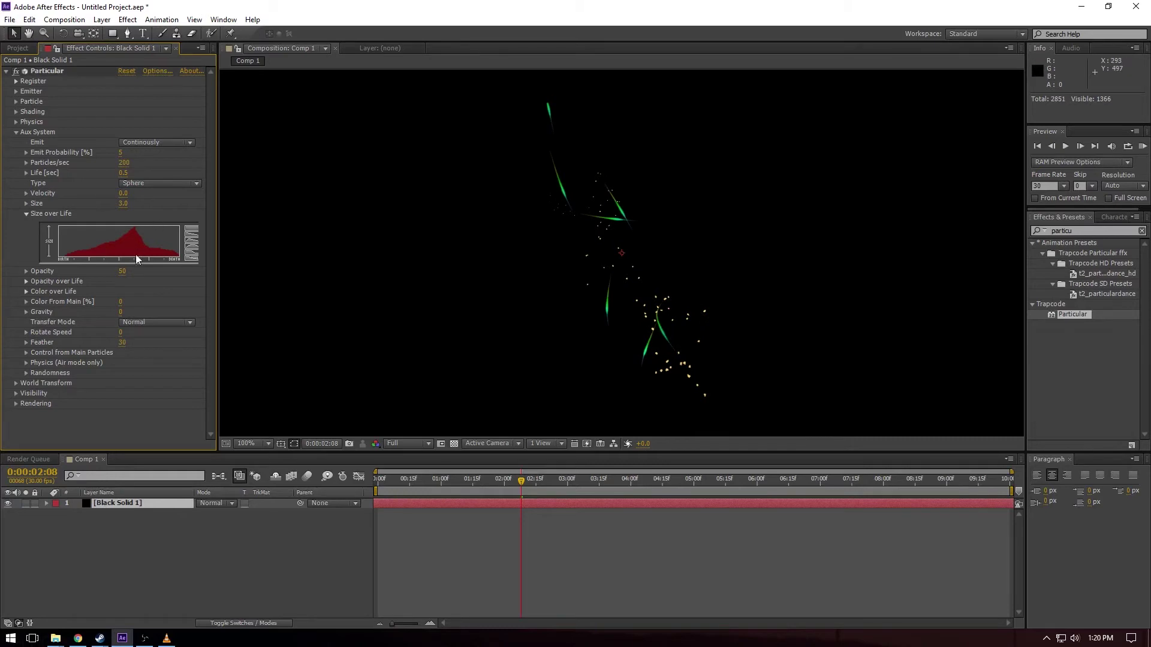
{"action": "left_click", "coordinate": [123, 204]}
{"action": "type", "text": "2"}
{"action": "key", "text": "Return"}
{"action": "left_click_drag", "start_coordinate": [386, 483], "coordinate": [504, 498]}
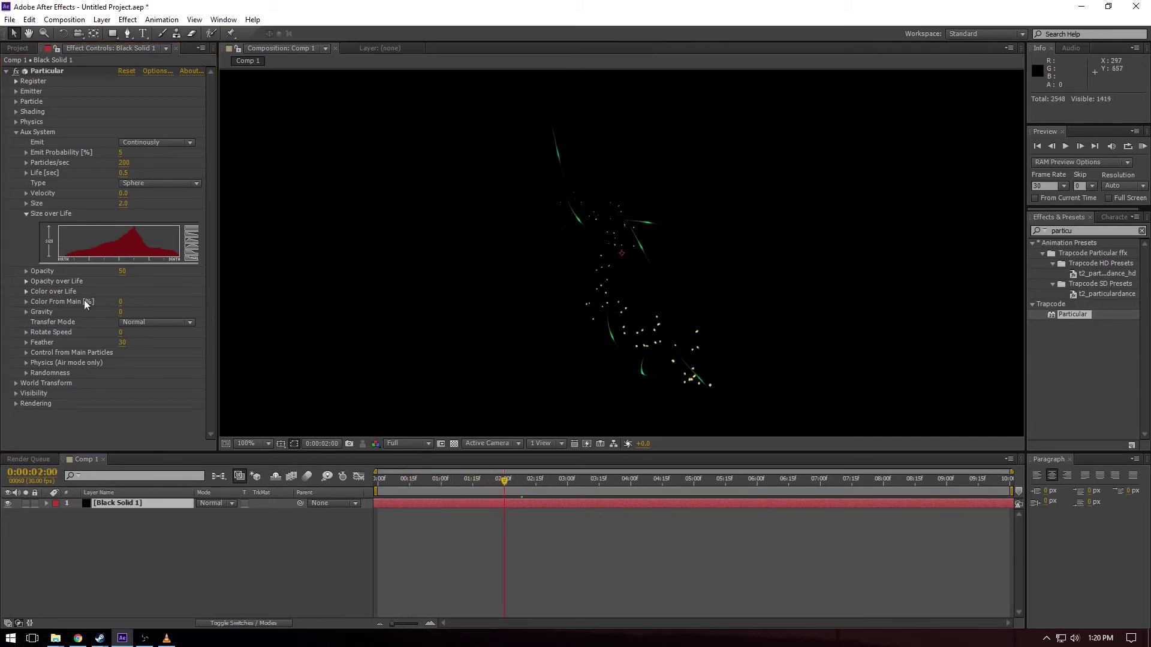
Step: Recolour the first two aux Color over Life stops orange and yellow
{"action": "left_click", "coordinate": [26, 294]}
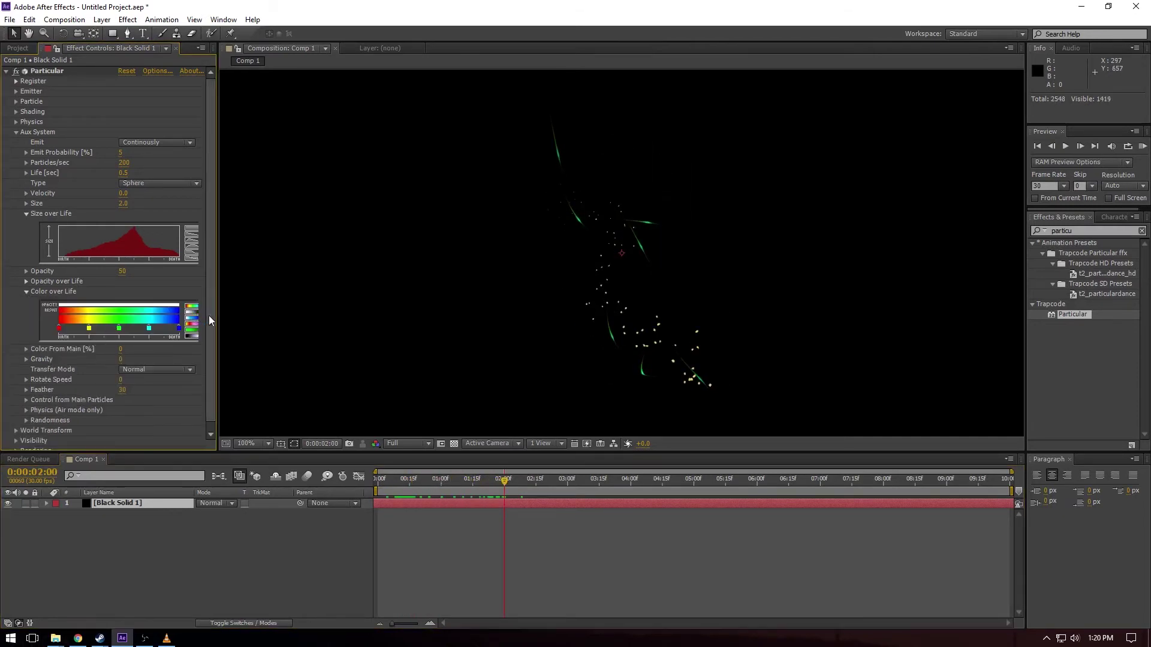
{"action": "left_click_drag", "start_coordinate": [211, 321], "coordinate": [242, 317]}
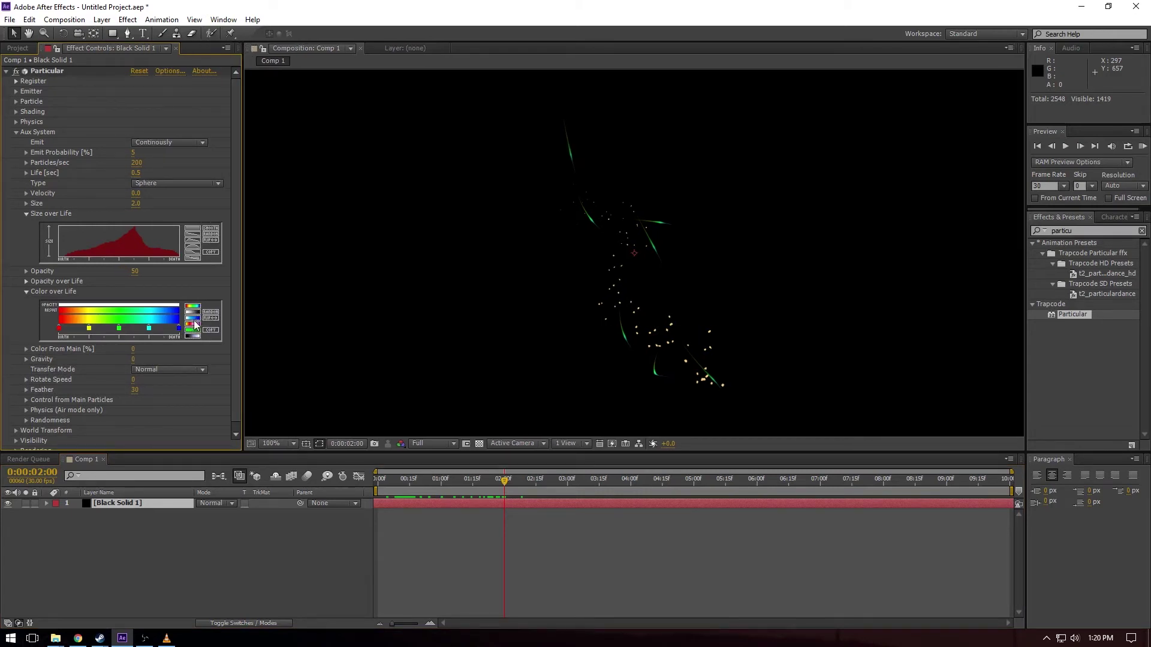
{"action": "double_click", "coordinate": [59, 328]}
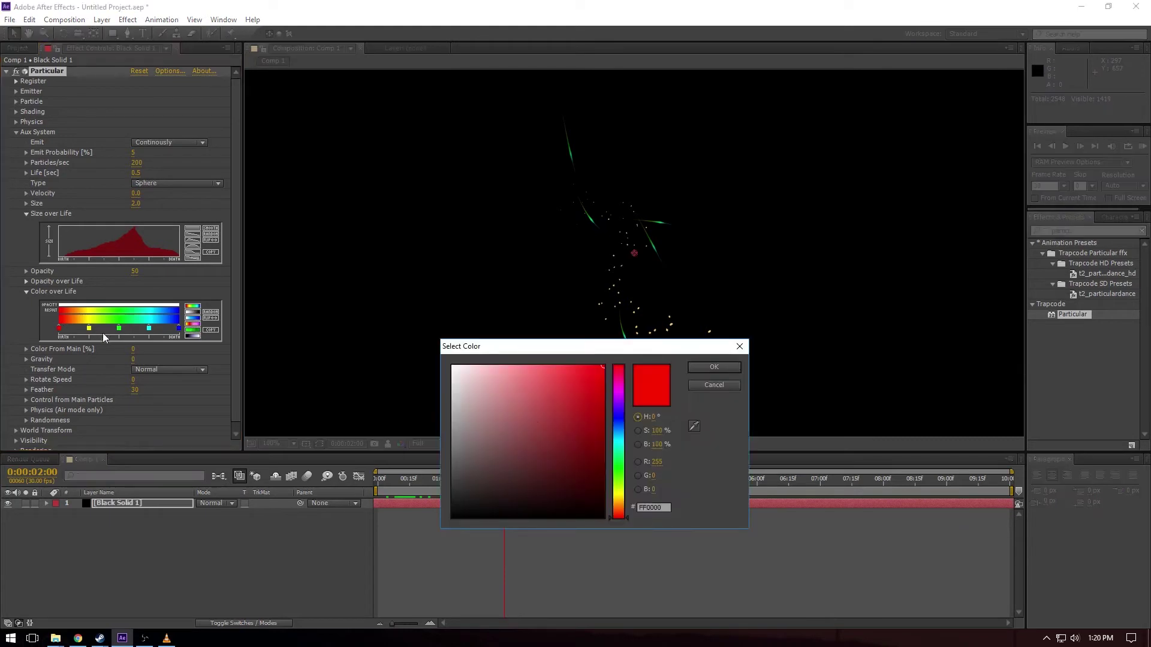
{"action": "left_click", "coordinate": [619, 507]}
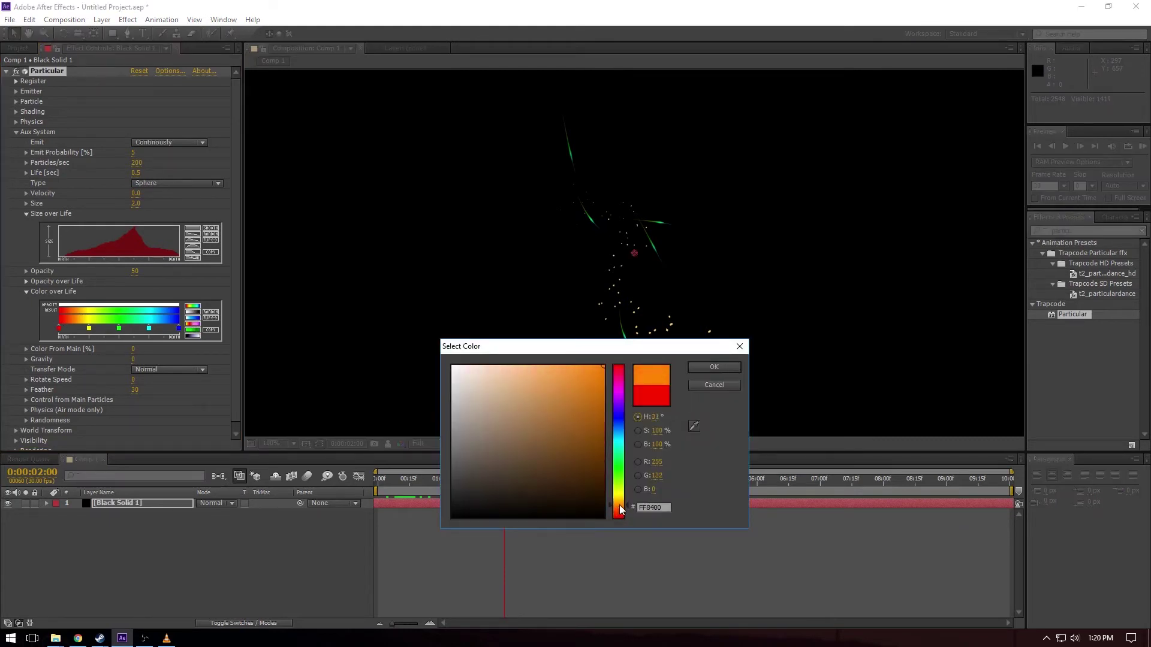
{"action": "left_click", "coordinate": [709, 368]}
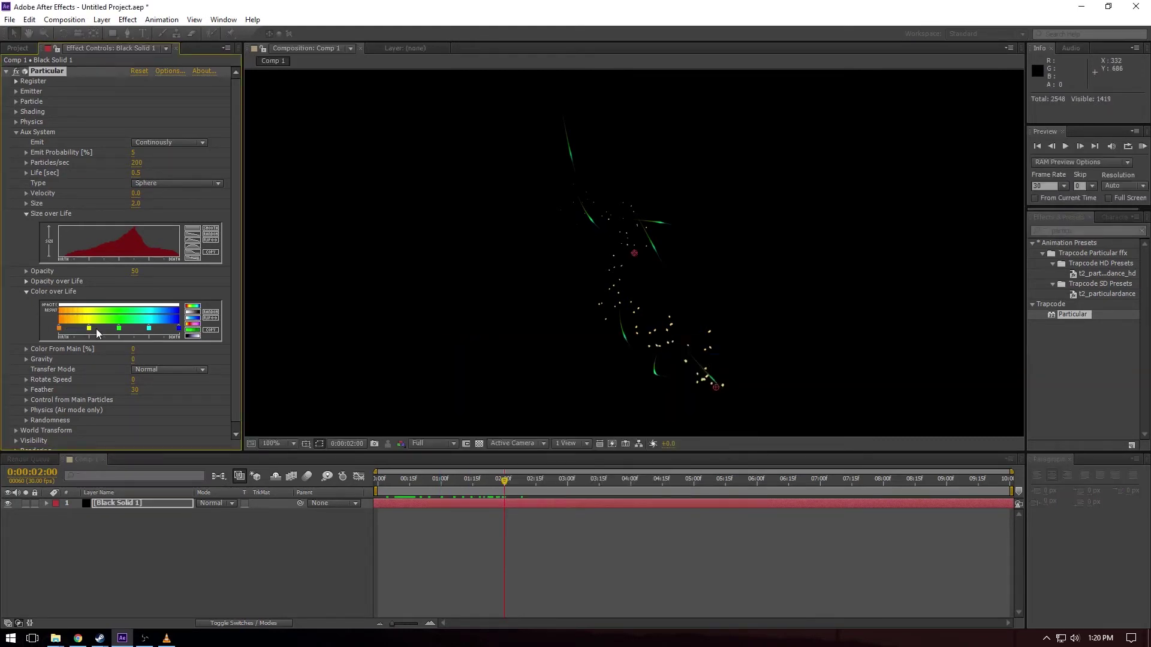
{"action": "double_click", "coordinate": [121, 329]}
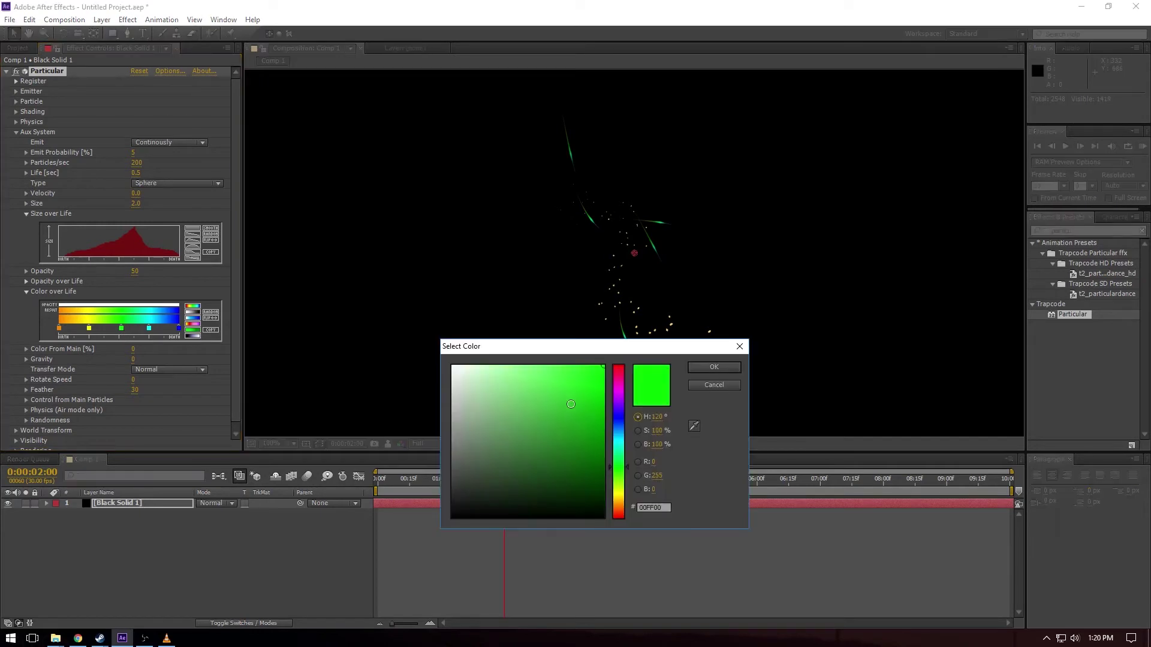
{"action": "left_click", "coordinate": [616, 507]}
{"action": "left_click_drag", "start_coordinate": [617, 510], "coordinate": [617, 489]}
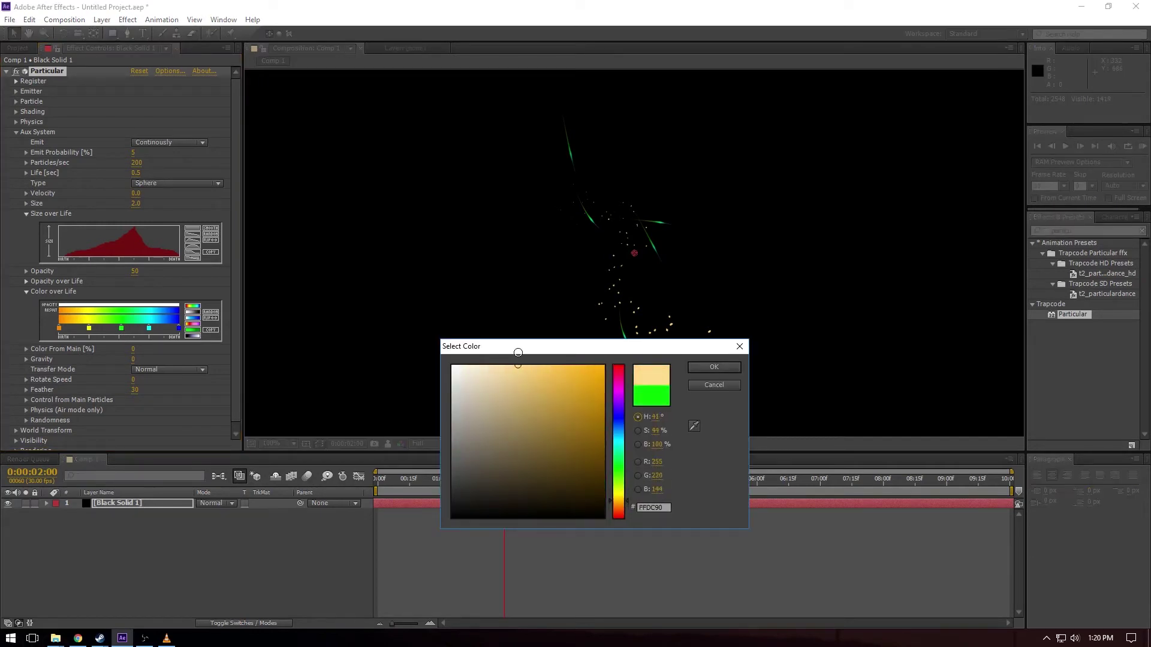
{"action": "left_click", "coordinate": [738, 368]}
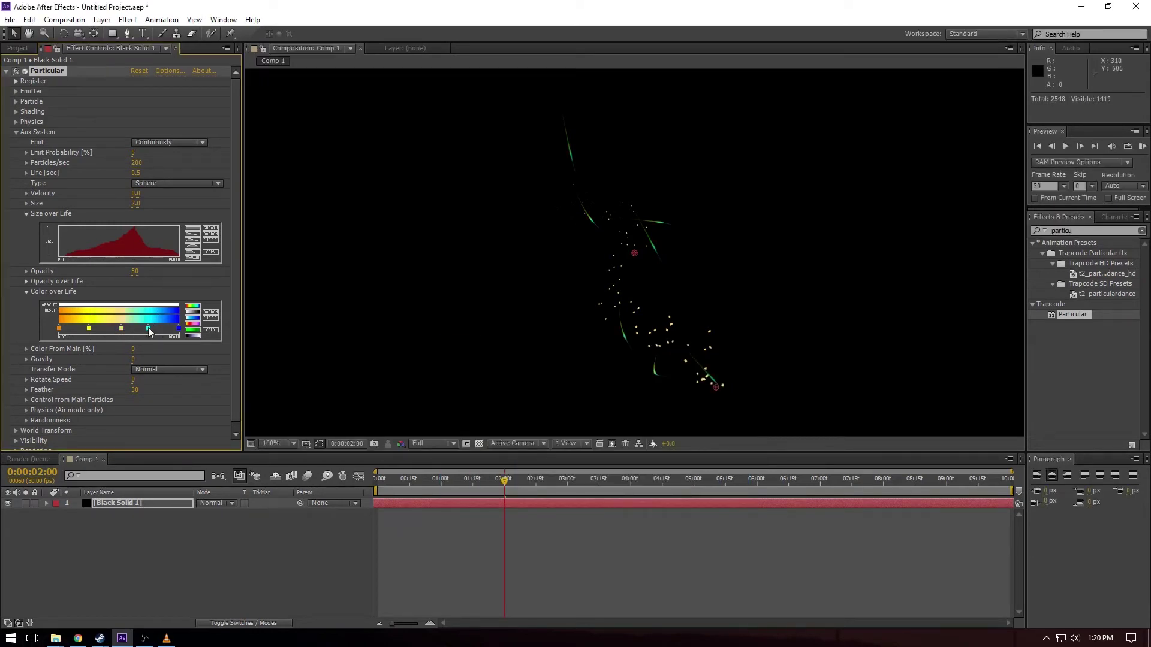
Step: Make the third gradient stop white and the last stop orange-red (FF4200), then check an earlier frame
{"action": "double_click", "coordinate": [149, 328]}
{"action": "left_click_drag", "start_coordinate": [506, 384], "coordinate": [452, 366]}
{"action": "left_click", "coordinate": [714, 368]}
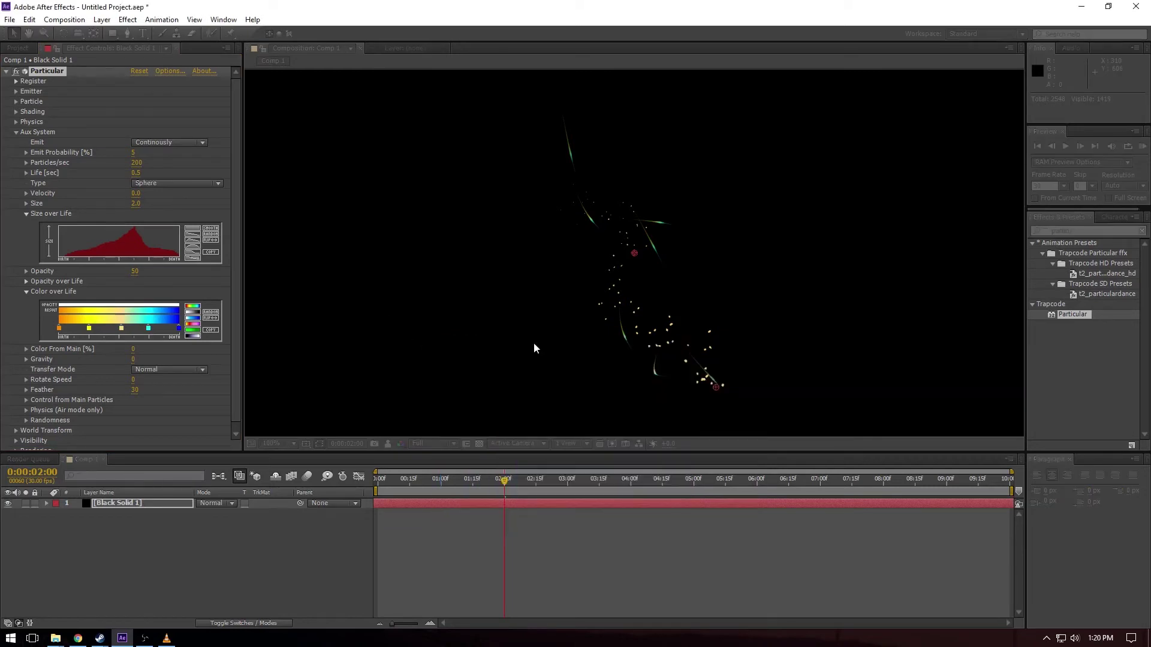
{"action": "double_click", "coordinate": [180, 328]}
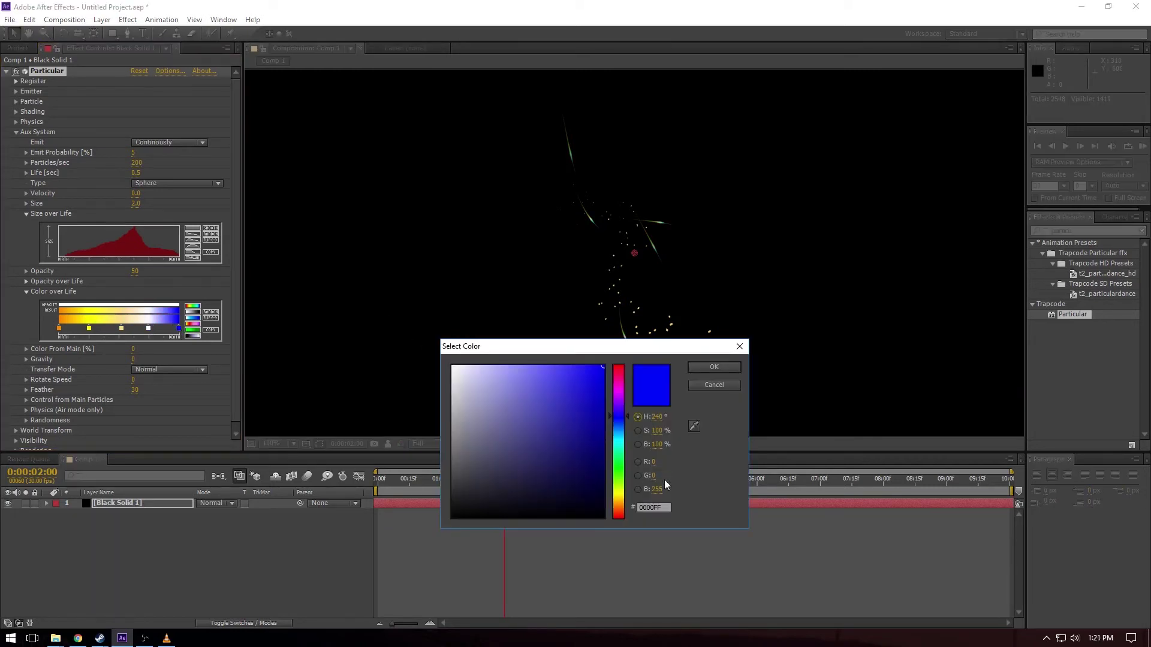
{"action": "left_click", "coordinate": [618, 511]}
{"action": "left_click", "coordinate": [618, 514]}
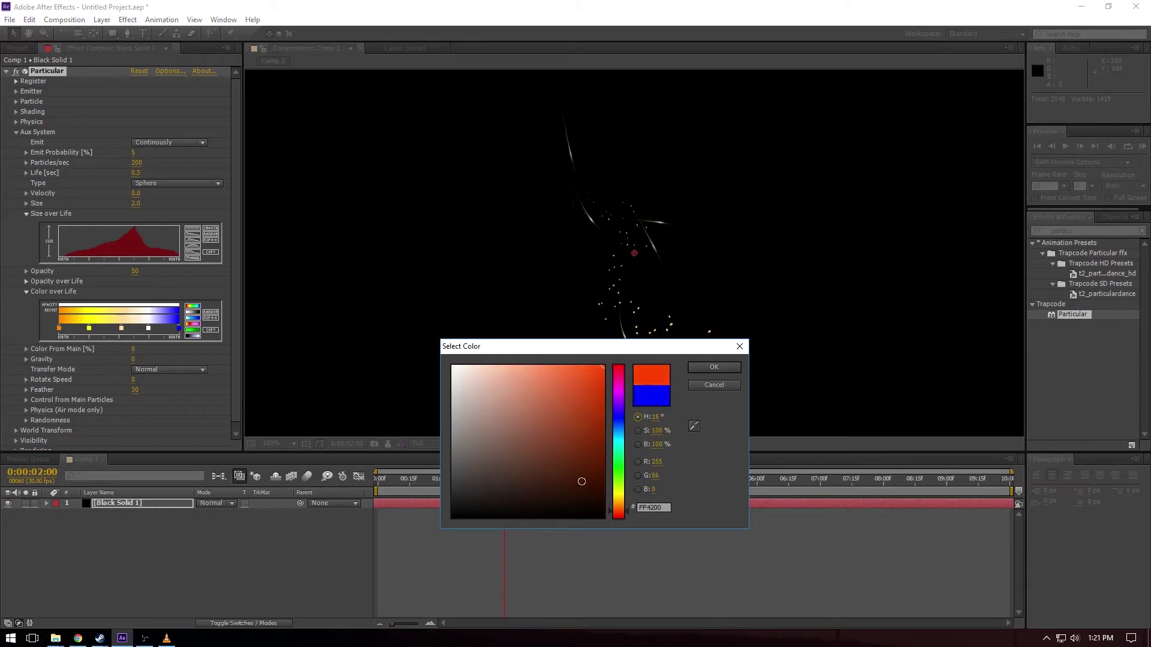
{"action": "left_click", "coordinate": [715, 368]}
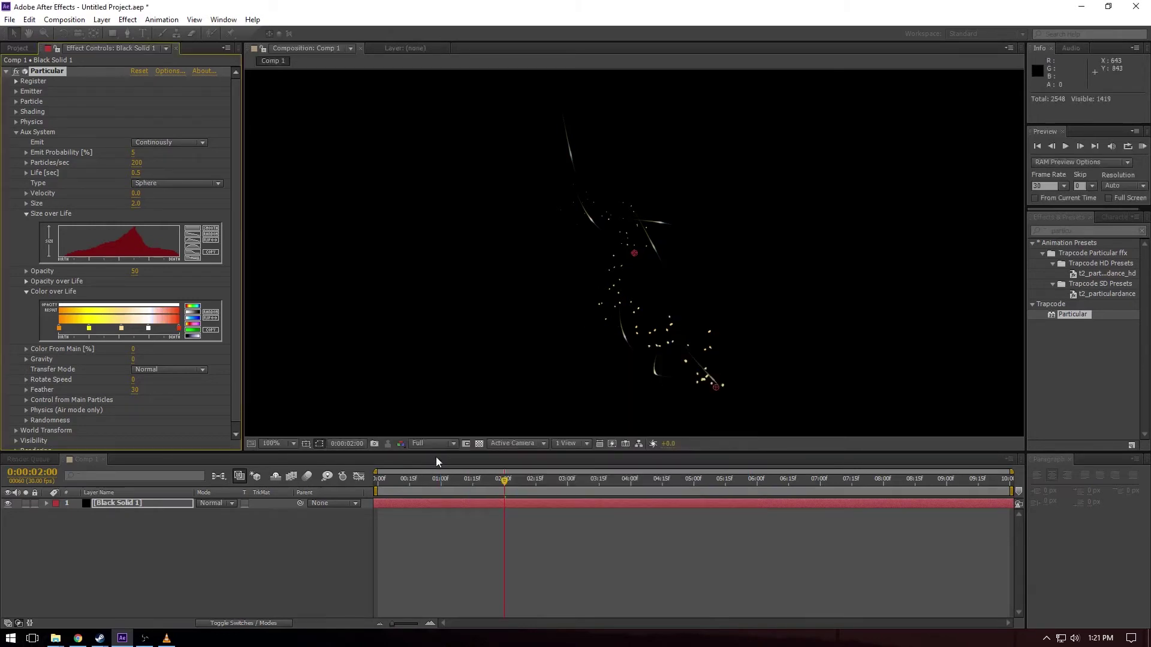
{"action": "left_click_drag", "start_coordinate": [389, 484], "coordinate": [523, 517]}
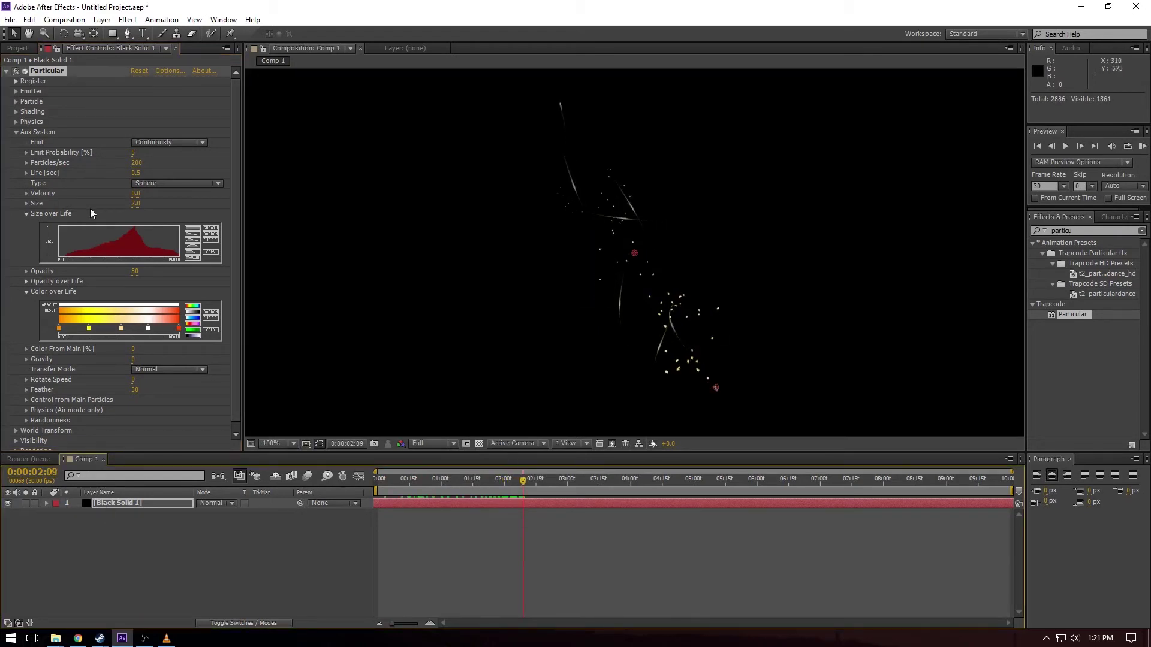
Step: Add a Glow effect from Stylize to the particle layer
{"action": "left_click", "coordinate": [15, 133]}
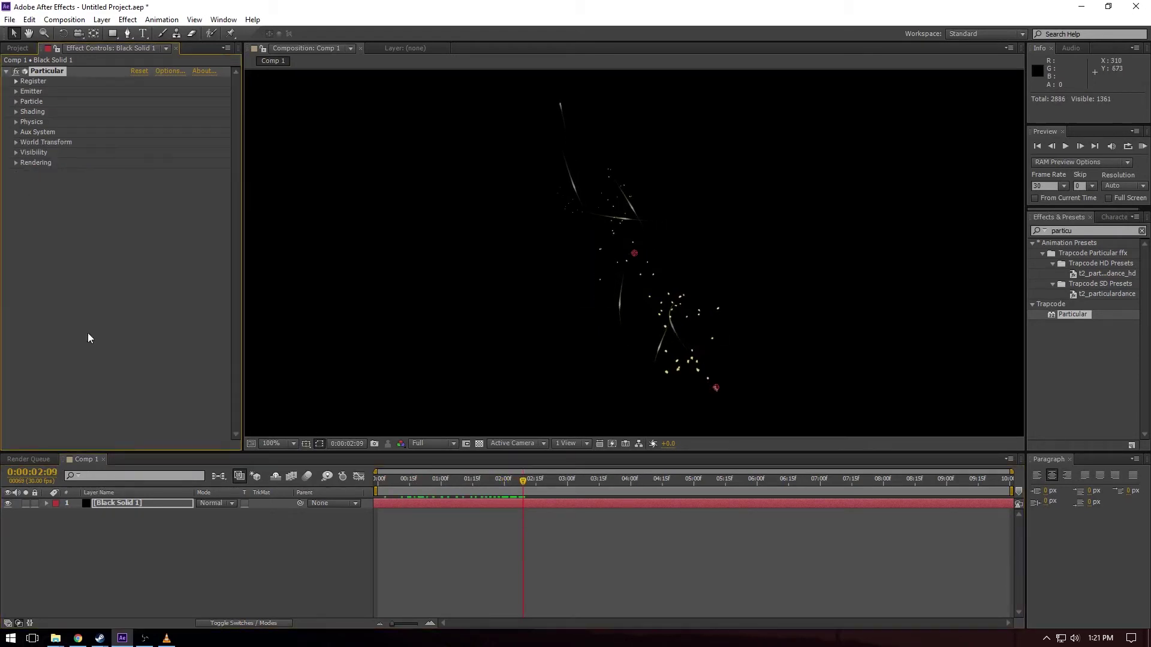
{"action": "key", "text": "comma"}
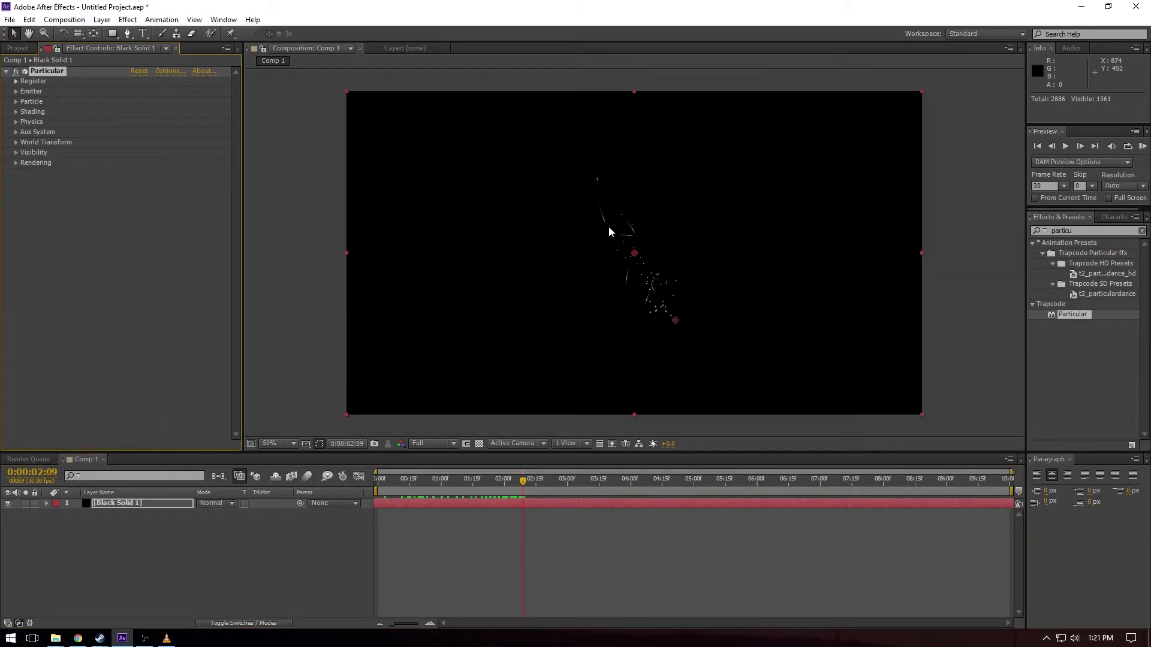
{"action": "left_click", "coordinate": [110, 19]}
{"action": "mouse_move", "coordinate": [128, 20]}
{"action": "mouse_move", "coordinate": [259, 381]}
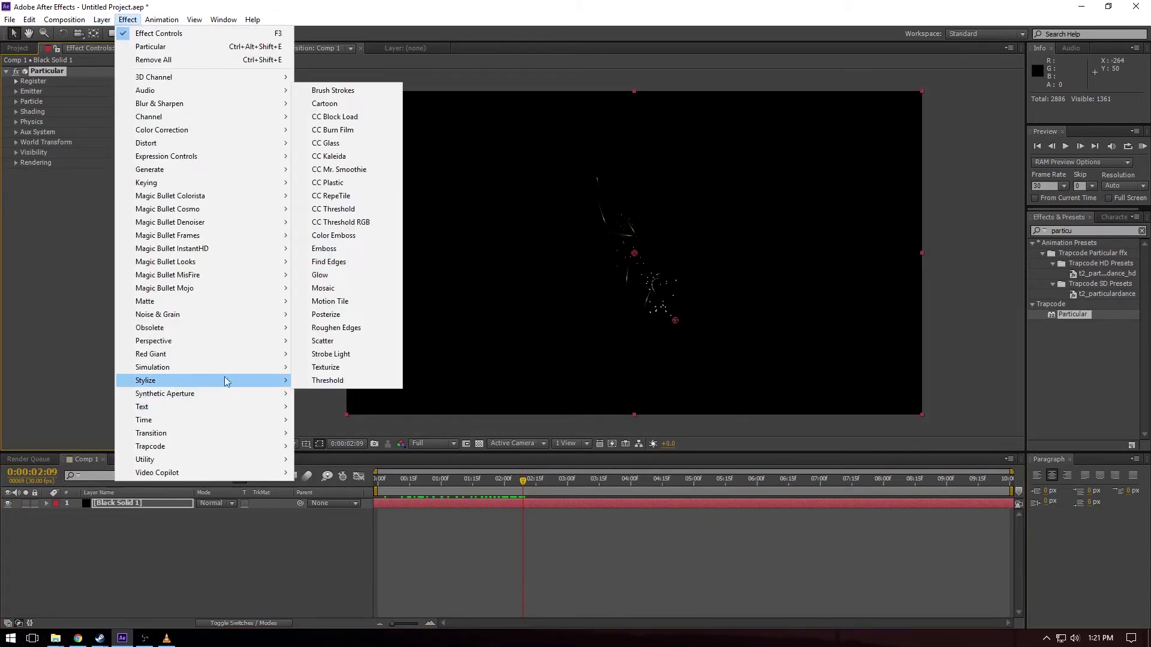
{"action": "left_click", "coordinate": [328, 275]}
{"action": "key", "text": "period"}
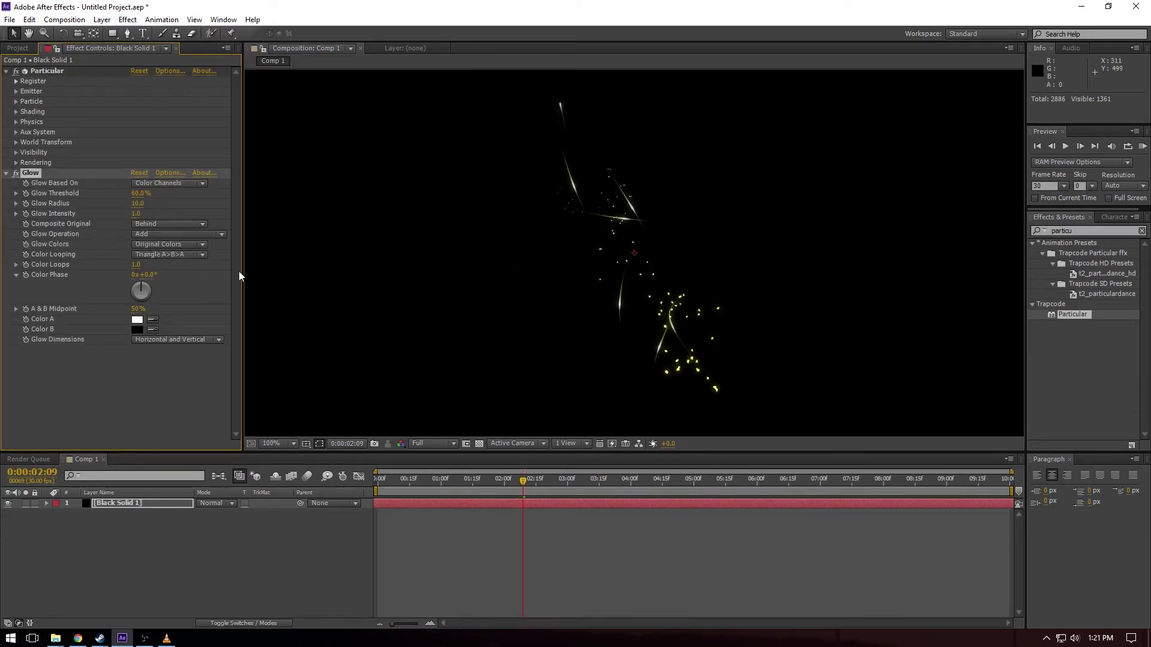
{"action": "left_click_drag", "start_coordinate": [401, 486], "coordinate": [489, 495]}
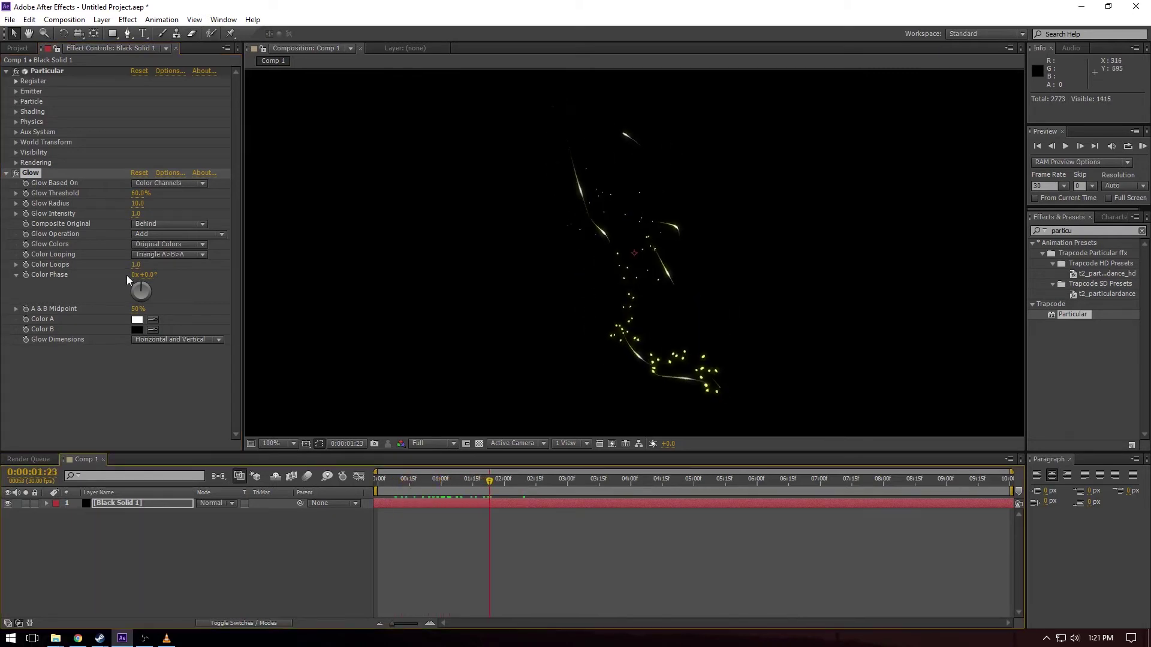
Step: Switch Glow Colors to A & B Colors, with orange Color A and orange Color B
{"action": "left_click", "coordinate": [159, 245]}
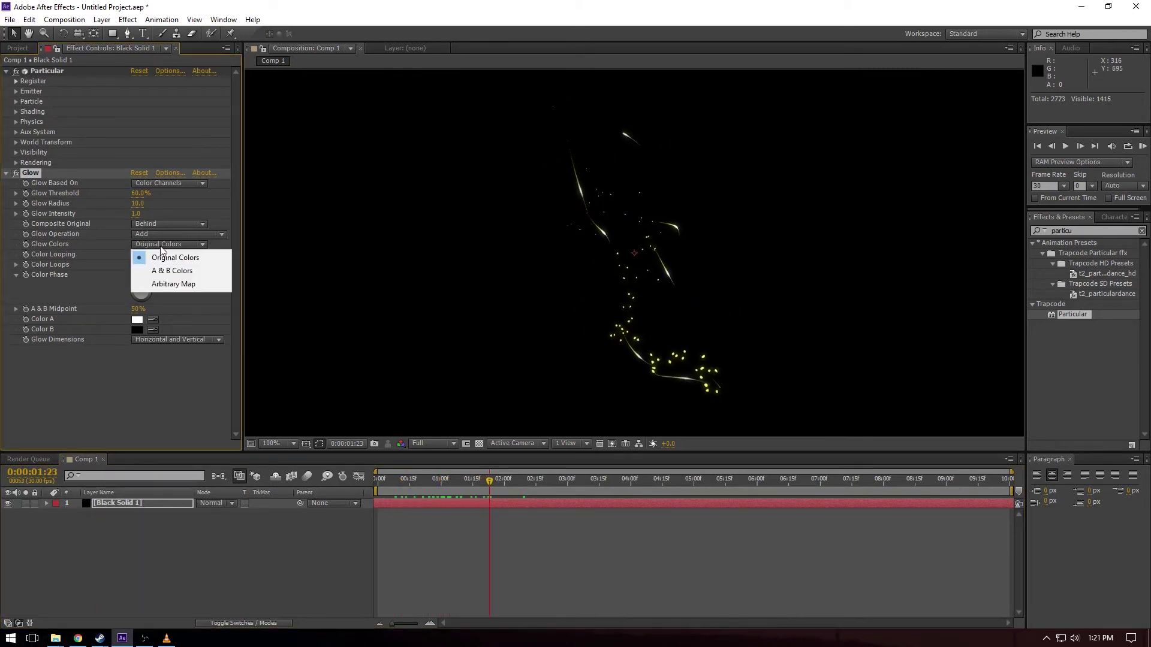
{"action": "left_click", "coordinate": [173, 270]}
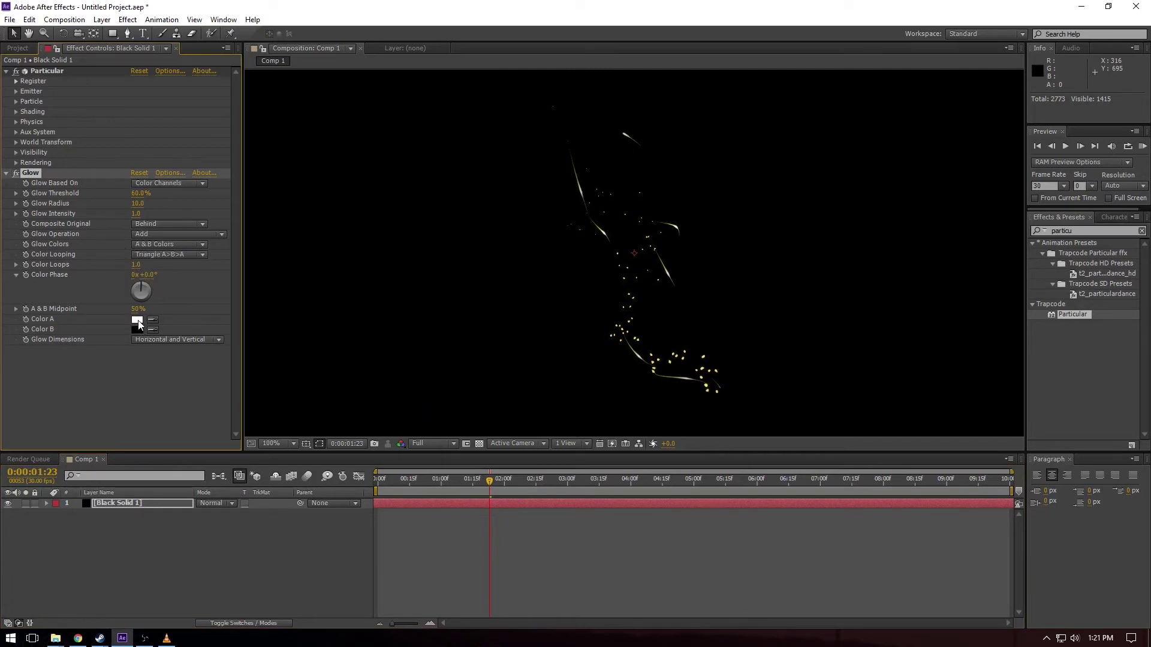
{"action": "left_click", "coordinate": [137, 320]}
{"action": "left_click_drag", "start_coordinate": [618, 516], "coordinate": [604, 365]}
{"action": "left_click", "coordinate": [704, 369]}
{"action": "left_click", "coordinate": [137, 329]}
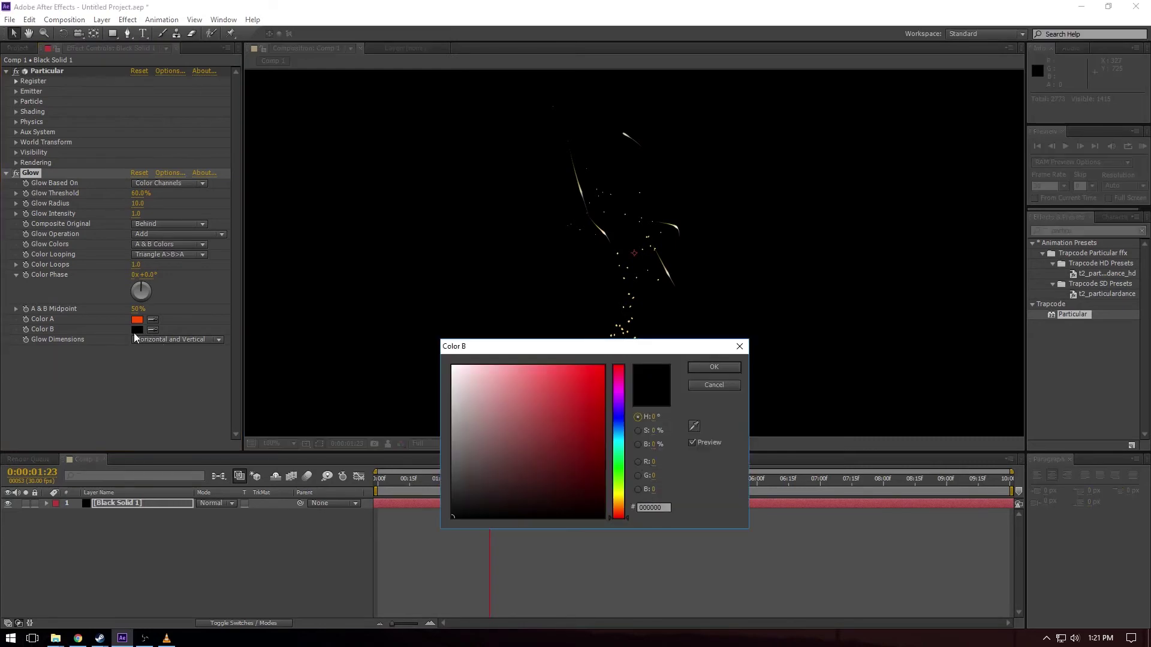
{"action": "left_click_drag", "start_coordinate": [555, 421], "coordinate": [604, 365]}
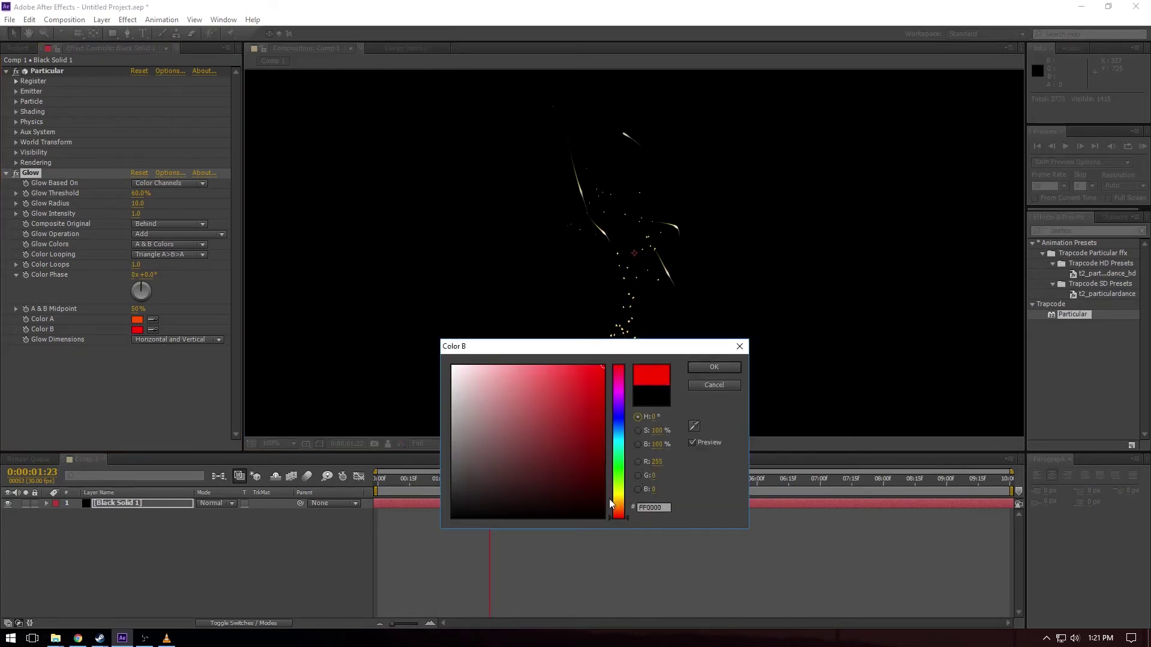
{"action": "left_click_drag", "start_coordinate": [618, 517], "coordinate": [618, 510]}
{"action": "left_click", "coordinate": [699, 368]}
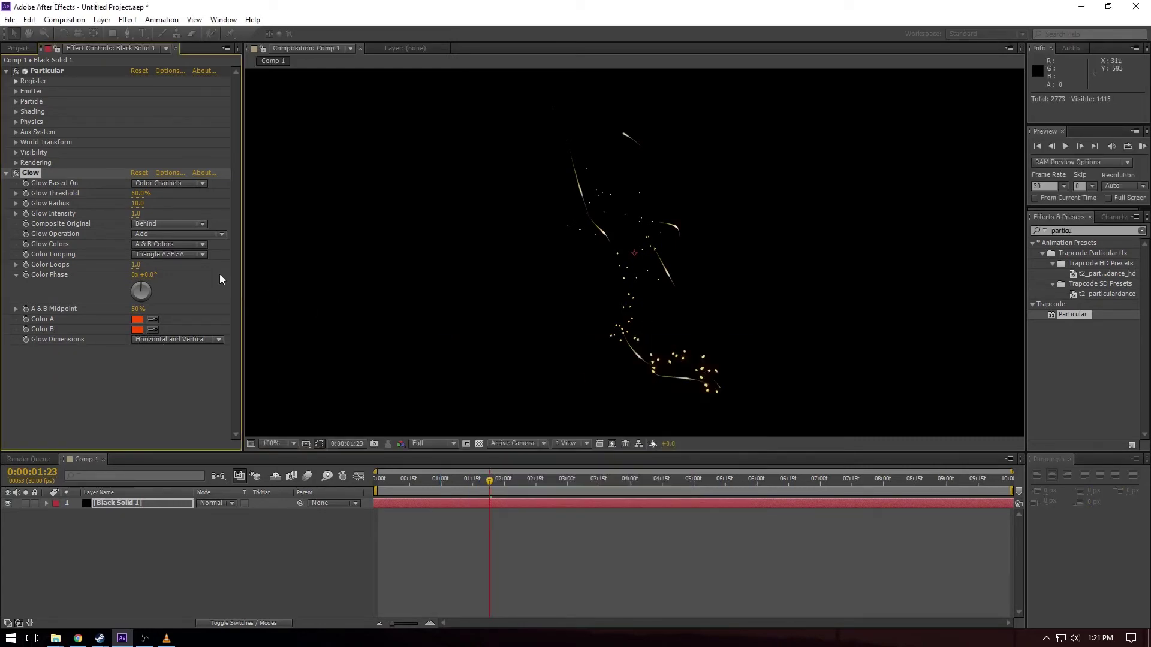
Step: Set the Glow Threshold to 0% and raise the Glow Radius
{"action": "type", "text": "0"}
{"action": "key", "text": "Return"}
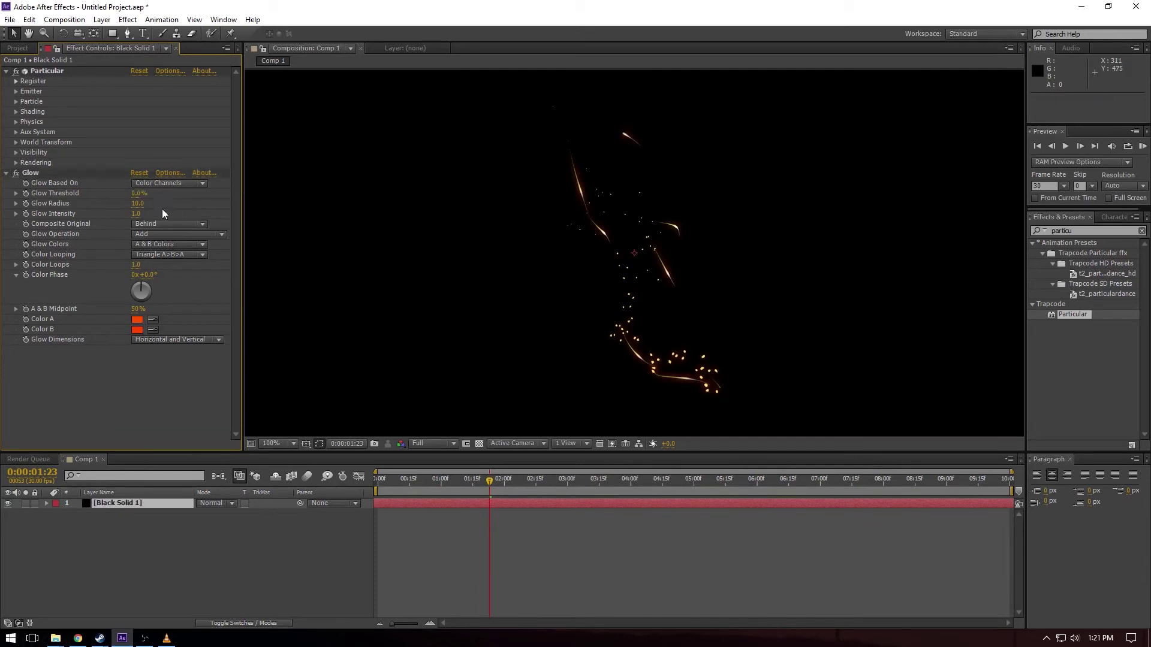
{"action": "left_click_drag", "start_coordinate": [138, 204], "coordinate": [154, 206]}
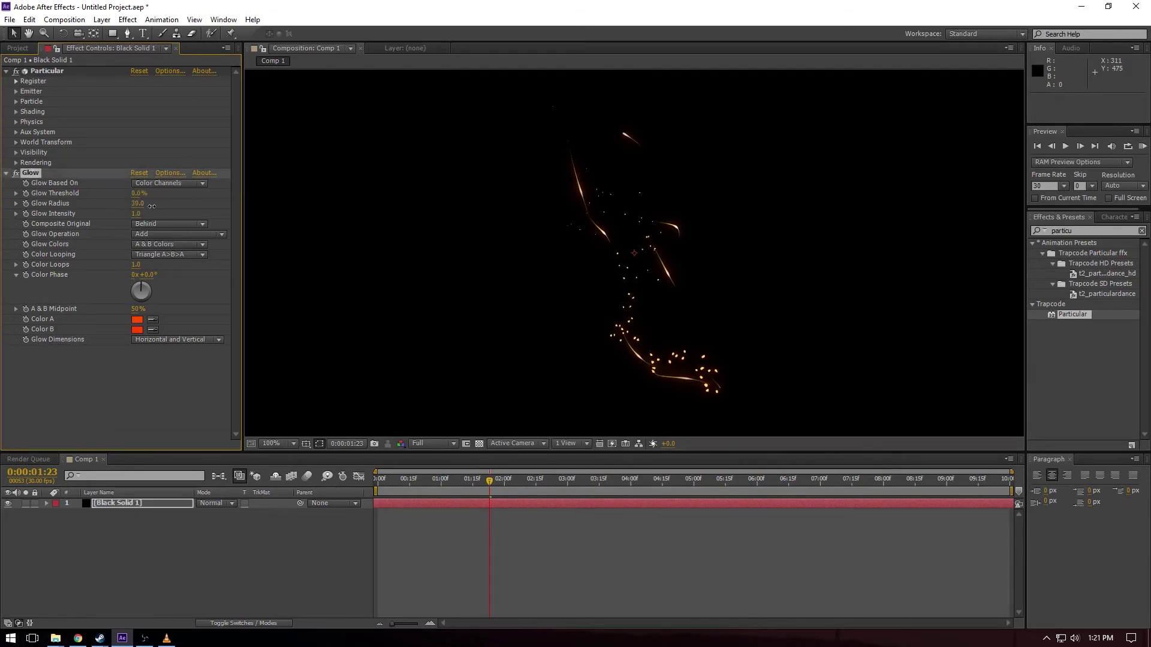
Step: Refine Color A to pale yellow and Color B to soft orange (FFC177)
{"action": "left_click", "coordinate": [137, 322]}
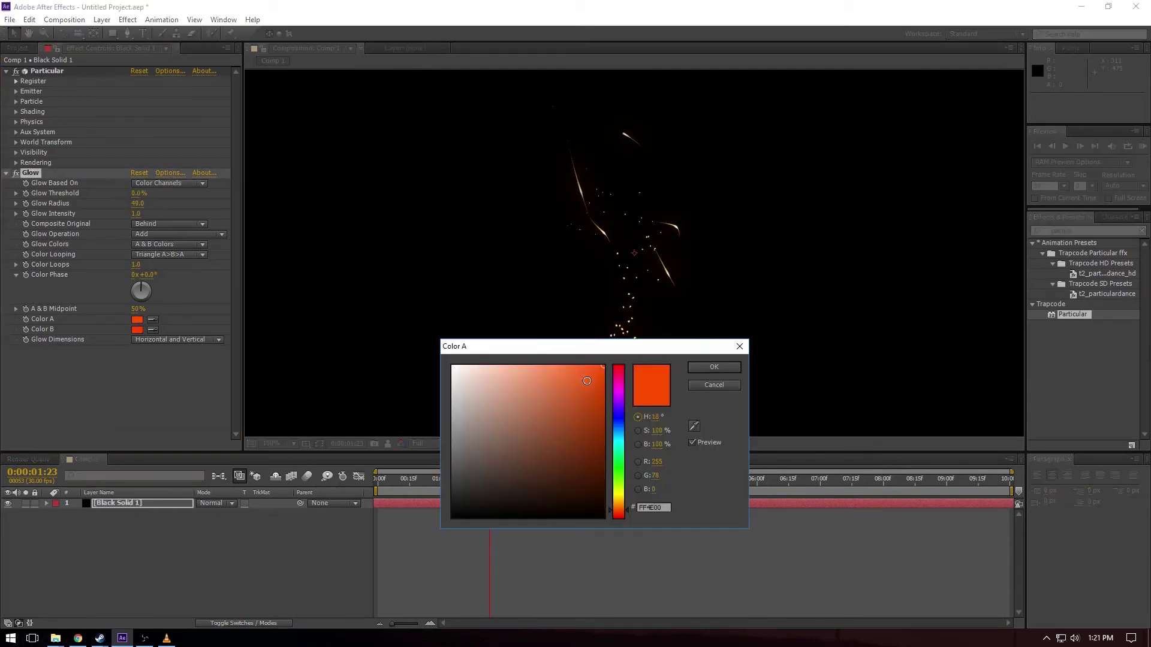
{"action": "left_click_drag", "start_coordinate": [527, 383], "coordinate": [497, 337]}
{"action": "left_click_drag", "start_coordinate": [618, 521], "coordinate": [621, 505]}
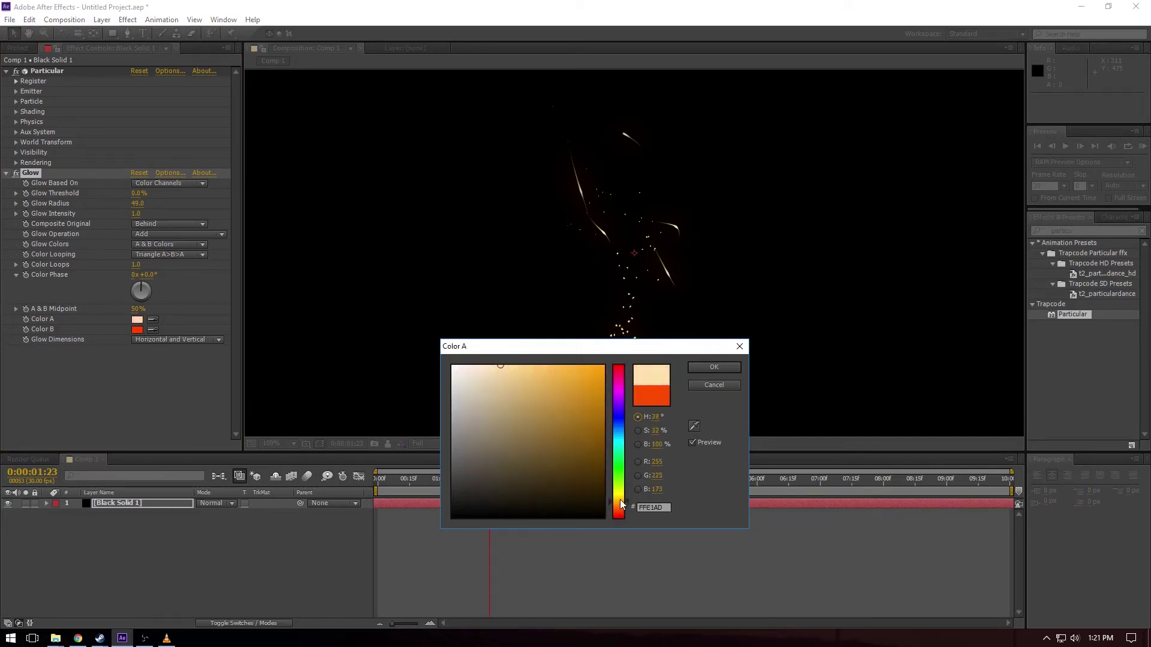
{"action": "left_click", "coordinate": [714, 367]}
{"action": "left_click", "coordinate": [138, 329]}
{"action": "left_click", "coordinate": [621, 505]}
{"action": "left_click_drag", "start_coordinate": [593, 483], "coordinate": [532, 339]}
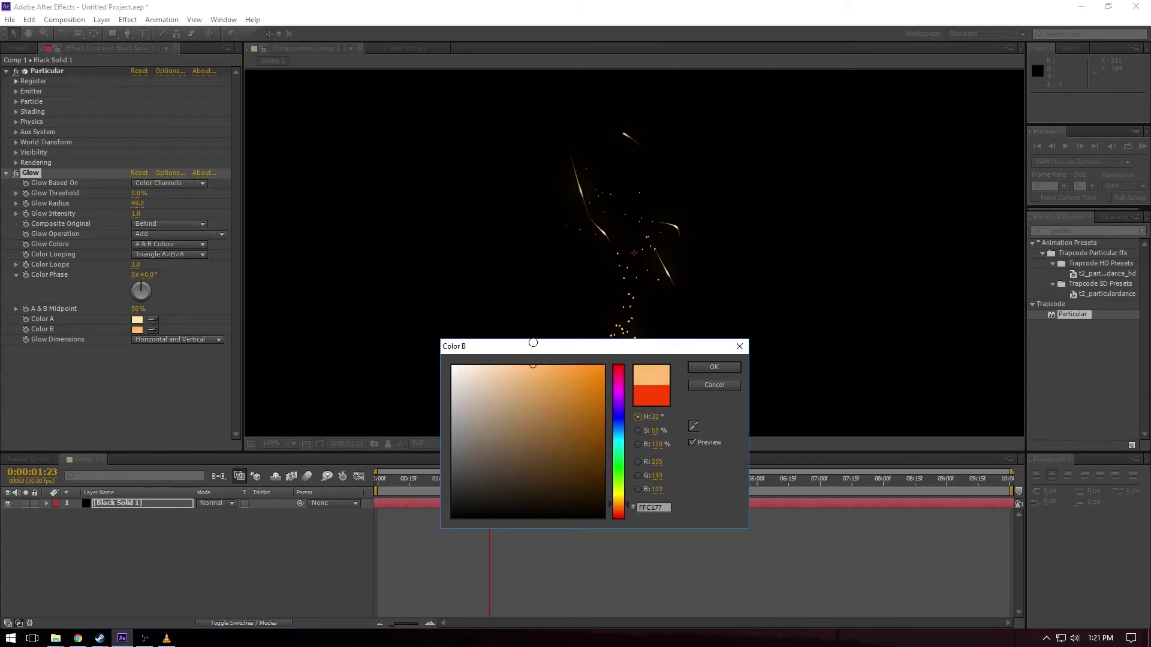
{"action": "left_click", "coordinate": [713, 368]}
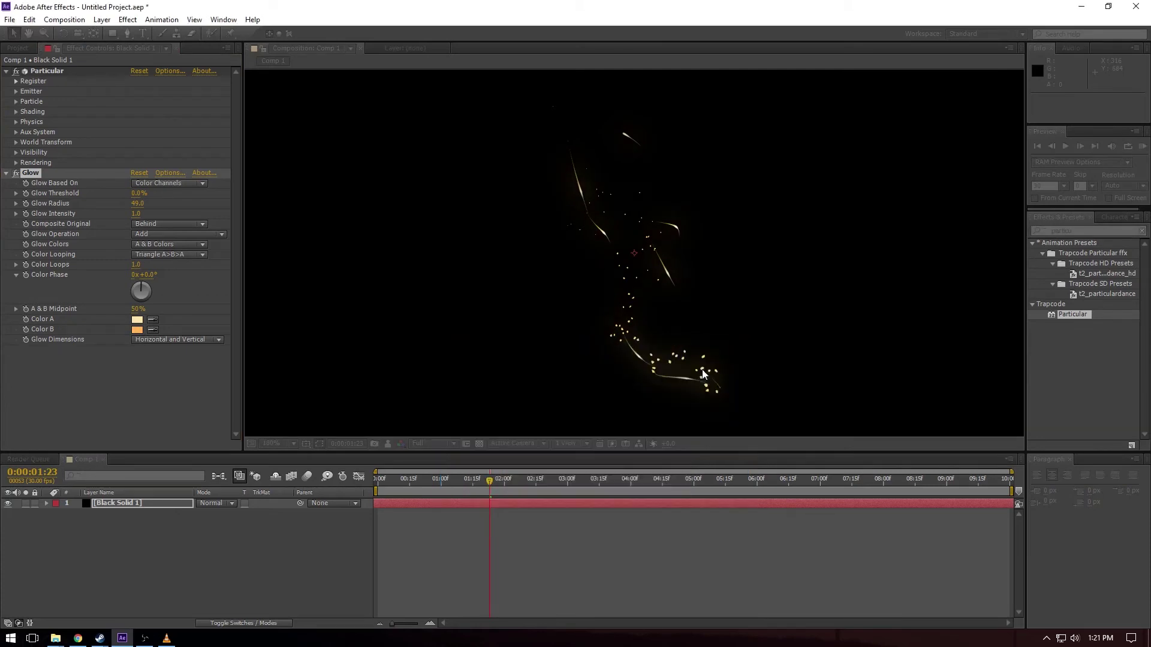
{"action": "left_click_drag", "start_coordinate": [383, 481], "coordinate": [510, 489]}
Step: Run a numpad-0 RAM preview of the glowing gold particles, then stop it
{"action": "key", "text": "comma"}
{"action": "key", "text": "comma"}
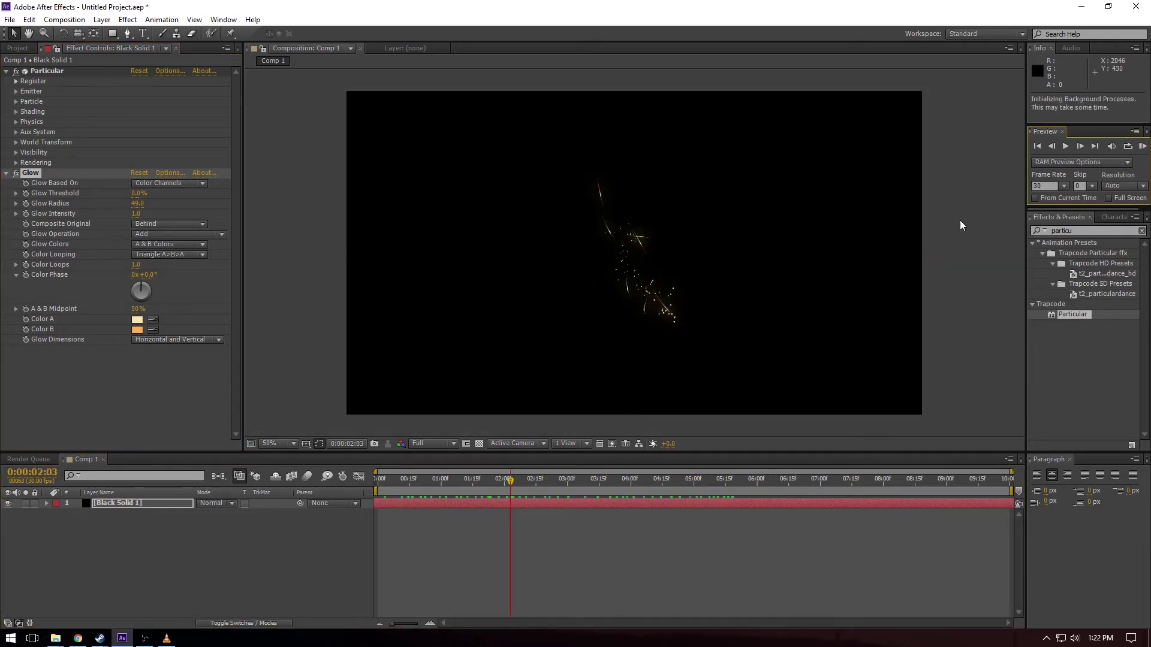
{"action": "key", "text": "KP_0"}
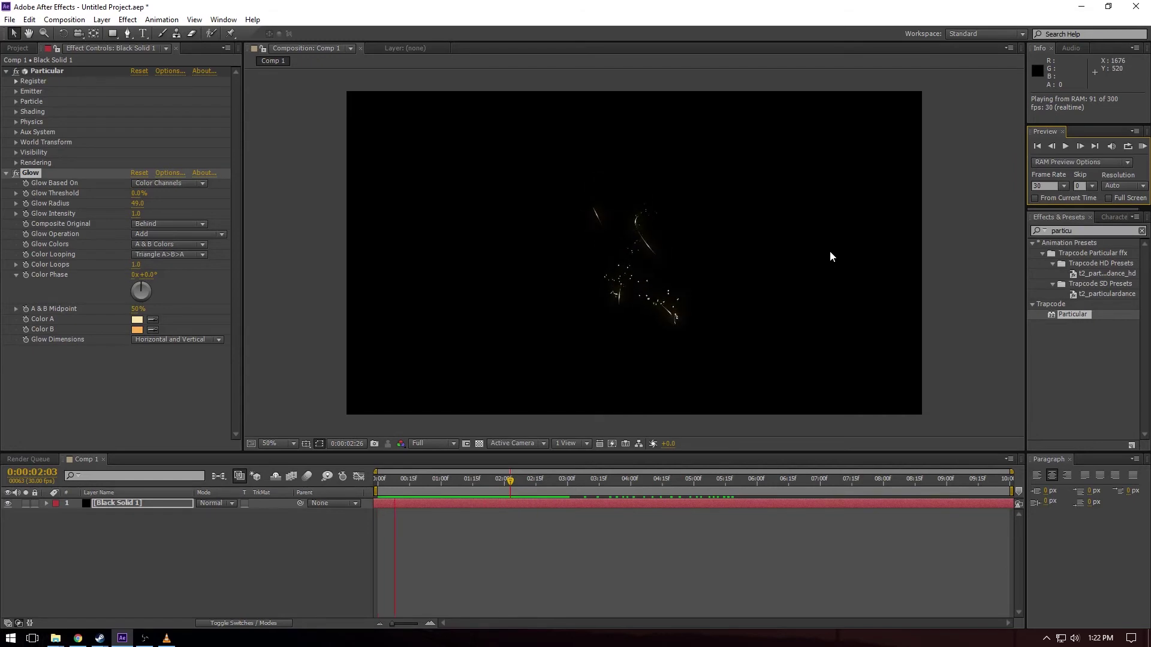
{"action": "left_click", "coordinate": [407, 488]}
{"action": "key", "text": "space"}
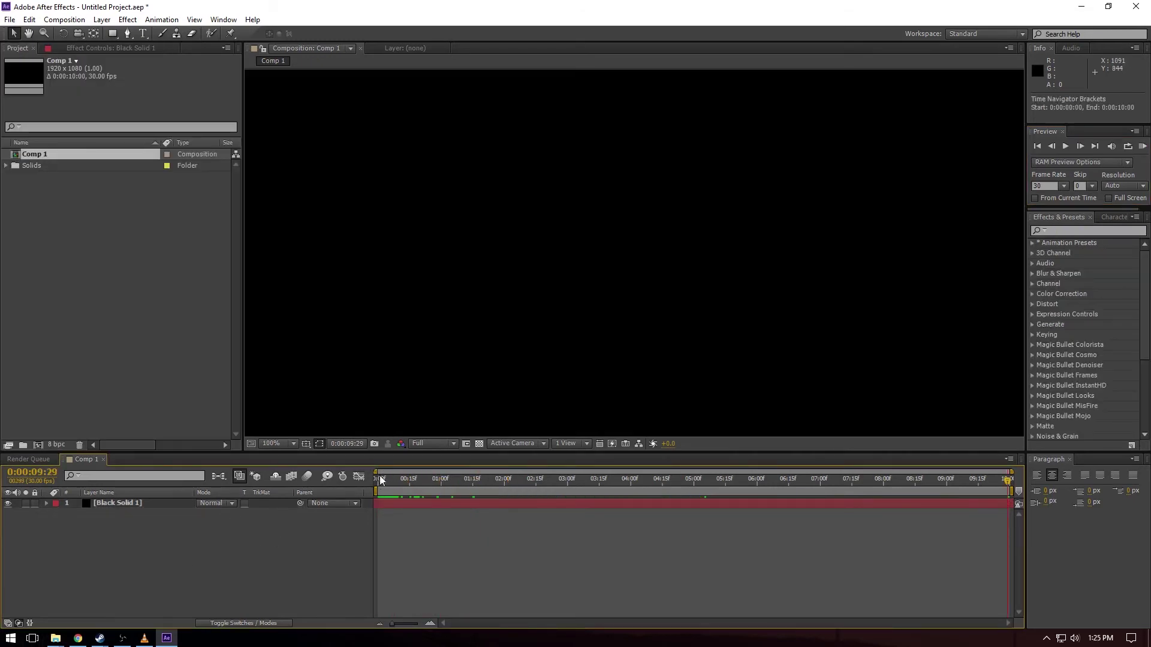
{"action": "left_click_drag", "start_coordinate": [382, 480], "coordinate": [373, 483]}
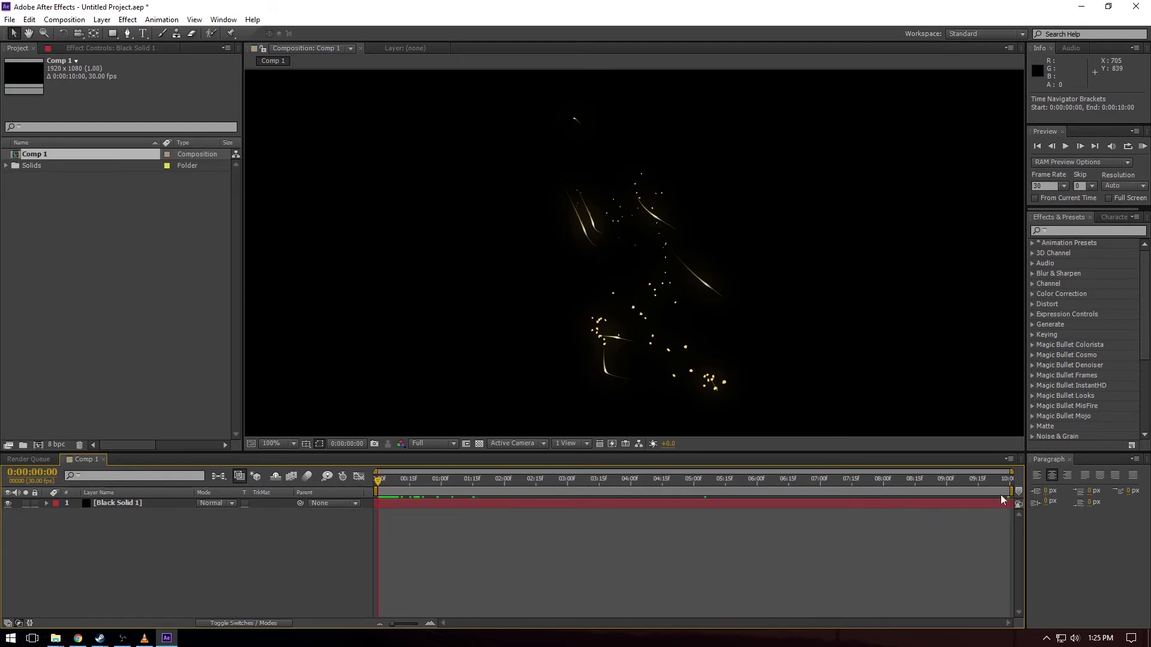
{"action": "left_click", "coordinate": [1013, 477]}
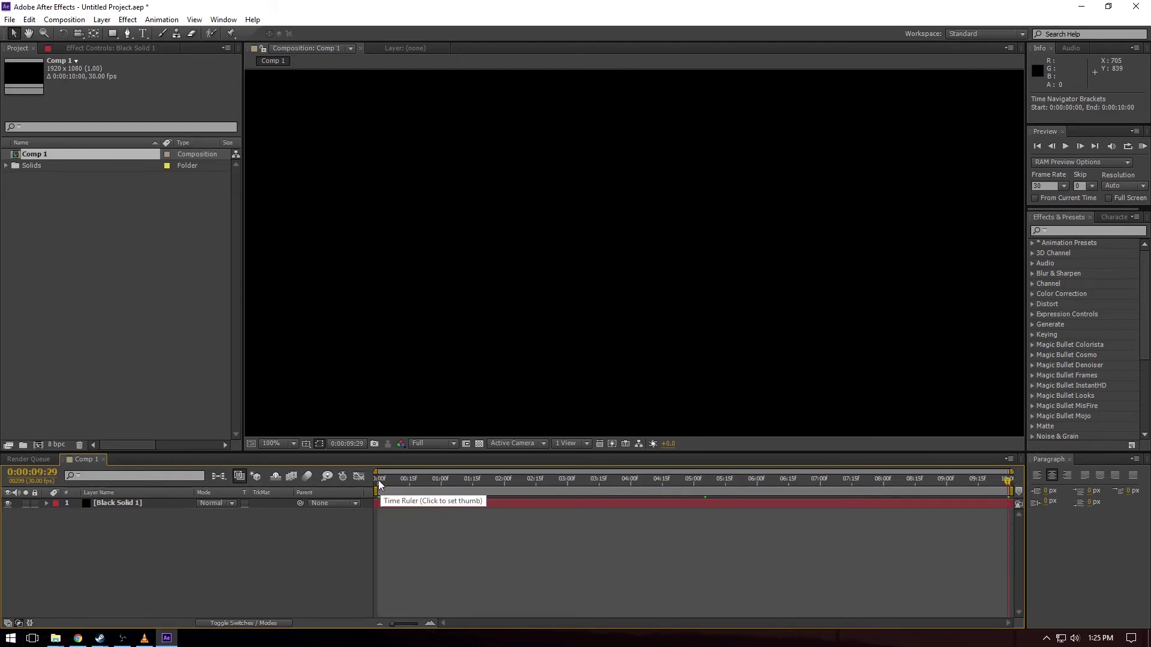
{"action": "left_click_drag", "start_coordinate": [379, 484], "coordinate": [1019, 485]}
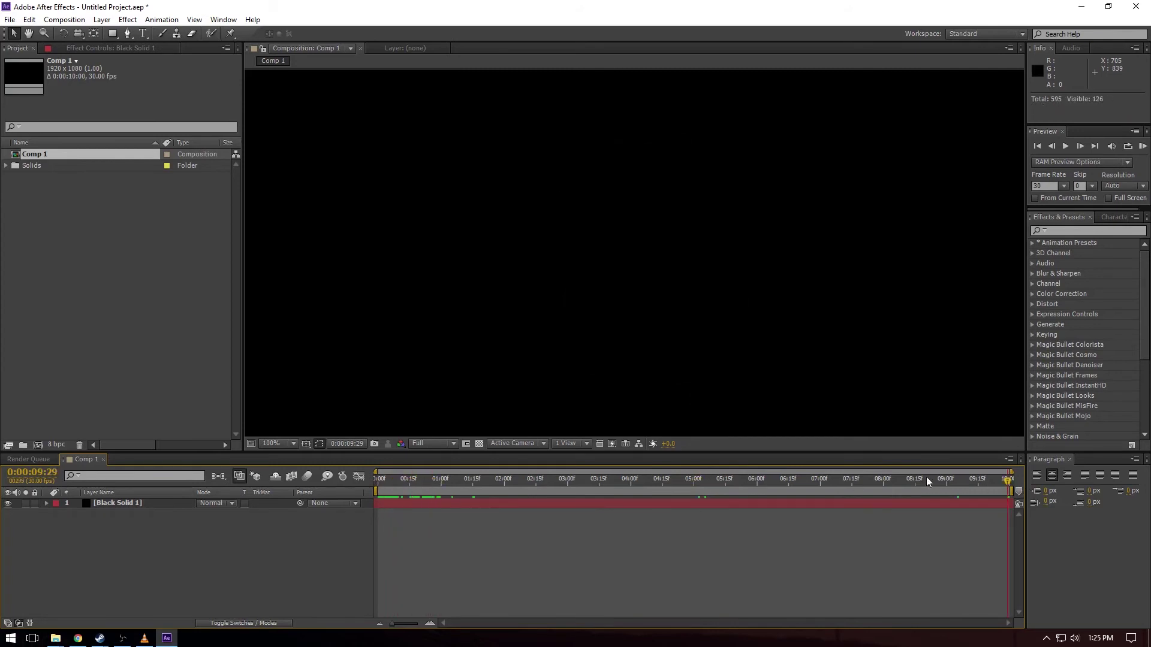
{"action": "mouse_move", "coordinate": [407, 488]}
{"action": "left_mouse_down"}
{"action": "mouse_move", "coordinate": [420, 488]}
{"action": "mouse_move", "coordinate": [409, 487]}
{"action": "left_mouse_up"}
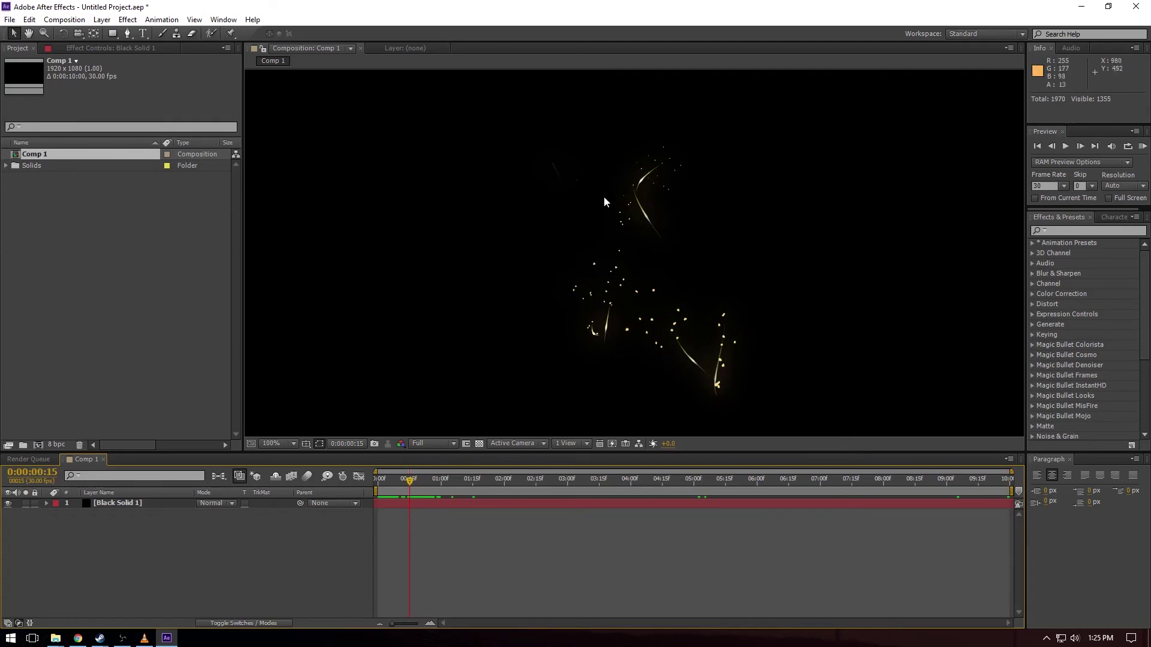
{"action": "left_click_drag", "start_coordinate": [410, 481], "coordinate": [376, 481]}
{"action": "left_click", "coordinate": [185, 499]}
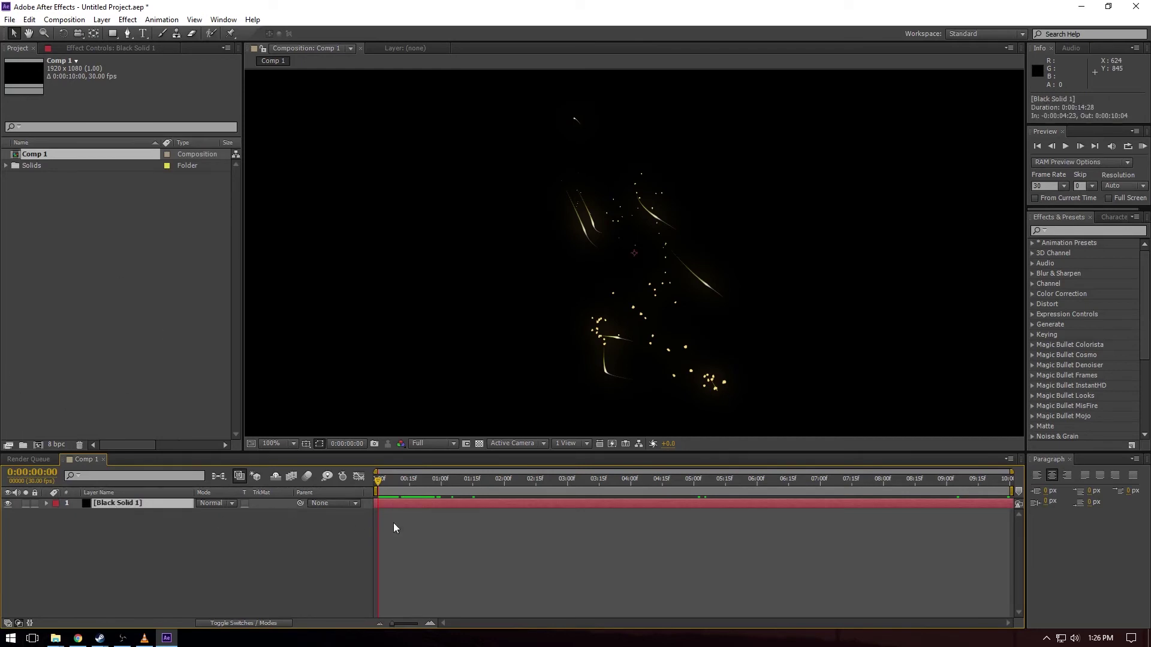
Step: Duplicate the particle layer and rename layer 2 to 'Phase 1'
{"action": "key", "text": "ctrl+d"}
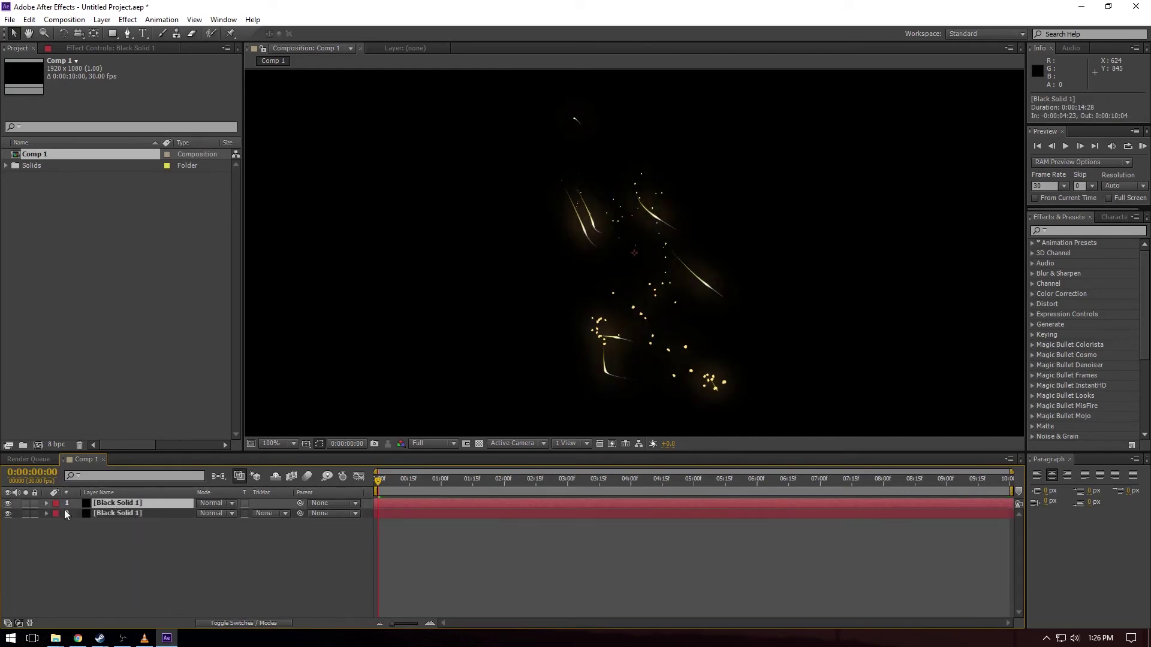
{"action": "left_click", "coordinate": [103, 514]}
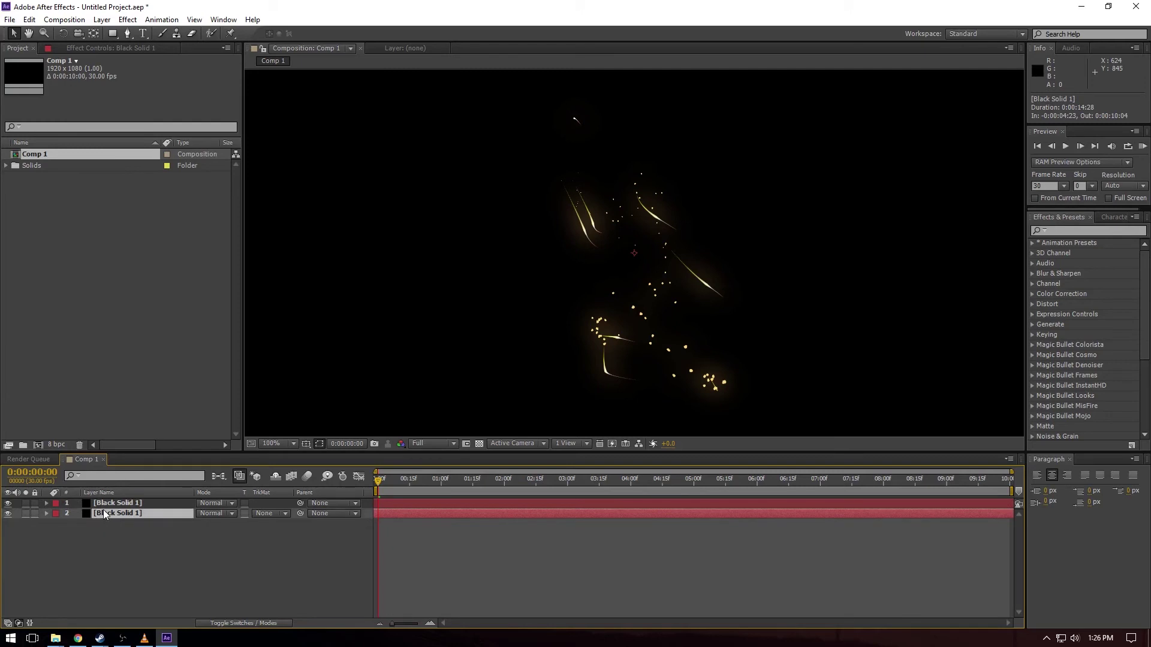
{"action": "key", "text": "Return"}
{"action": "type", "text": "Phase 1"}
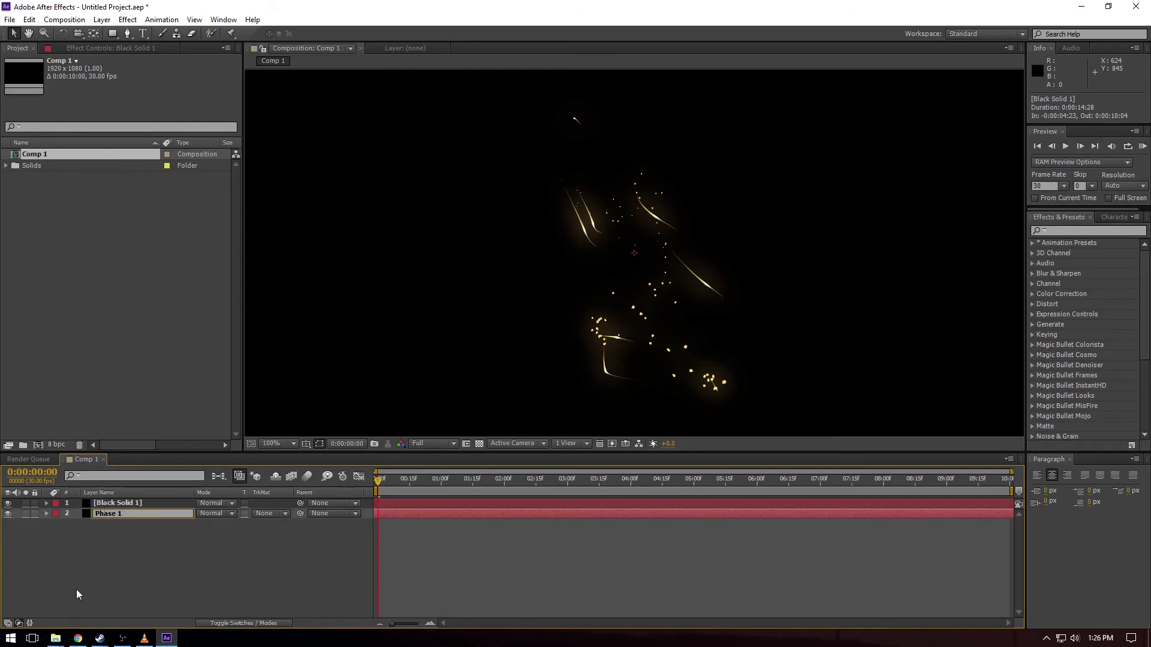
{"action": "left_click", "coordinate": [102, 574]}
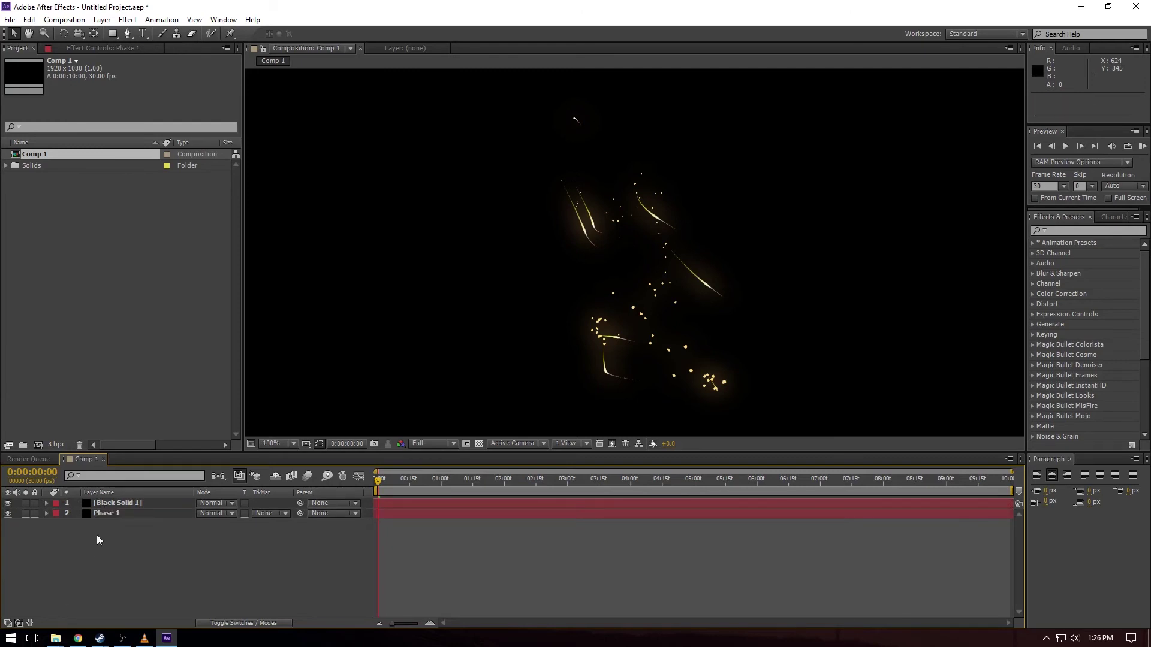
Step: Rename the top layer to 'Phase 2' and select it
{"action": "left_click", "coordinate": [113, 505]}
{"action": "key", "text": "Return"}
{"action": "type", "text": "p"}
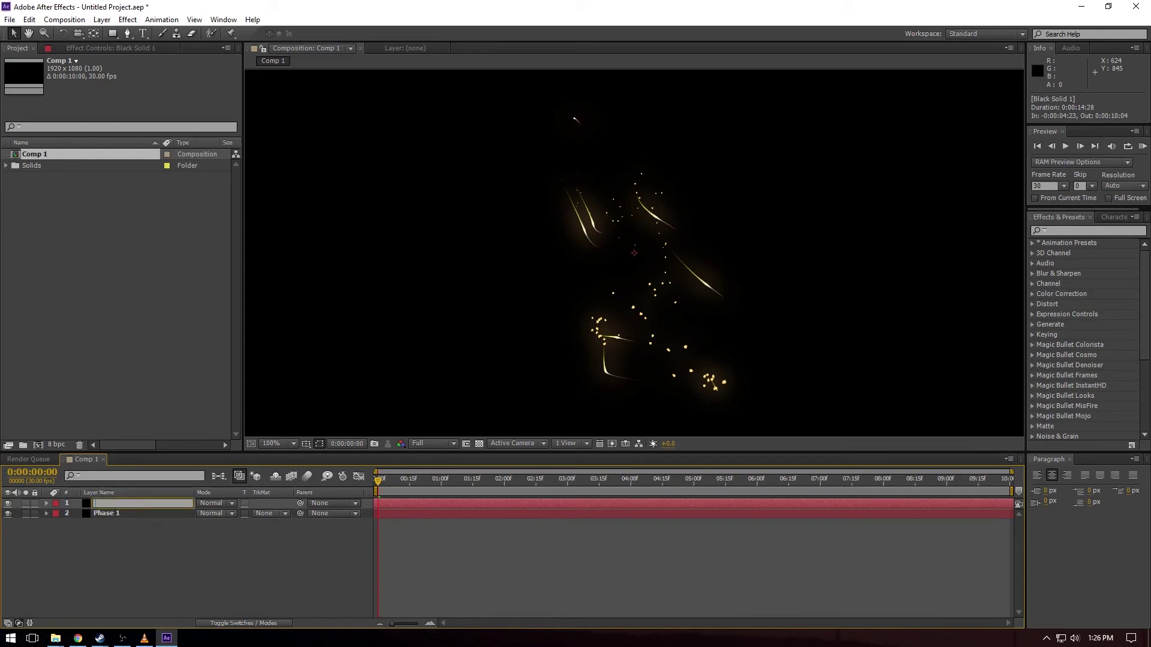
{"action": "type", "text": "hase 2"}
{"action": "left_click", "coordinate": [258, 558]}
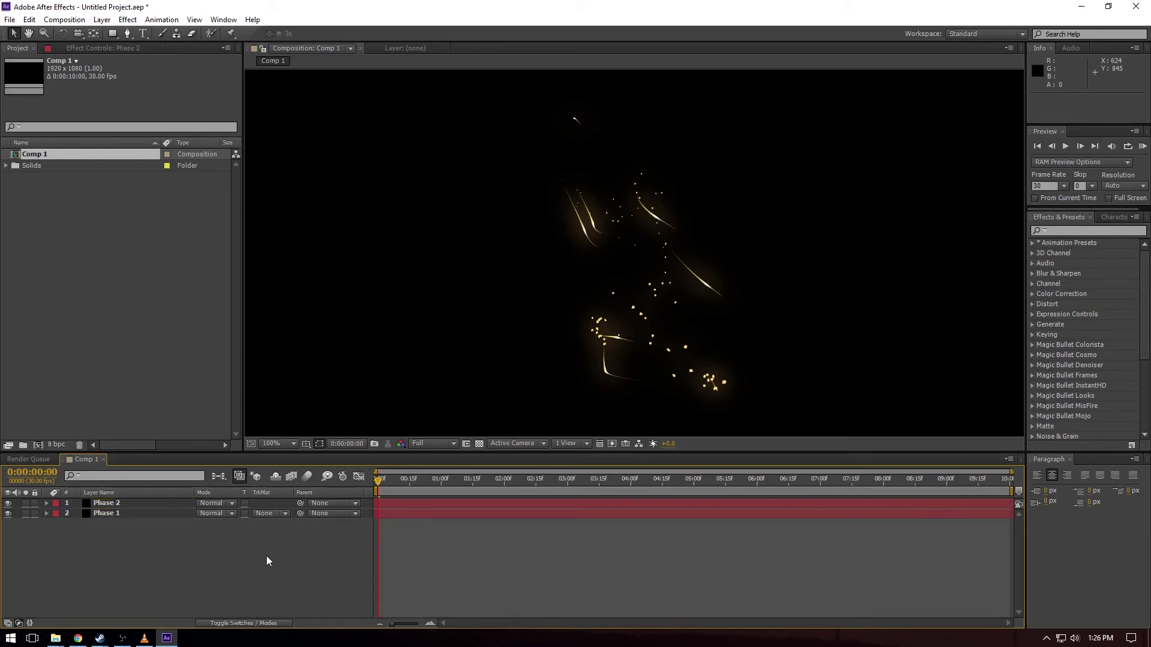
{"action": "left_click", "coordinate": [111, 506]}
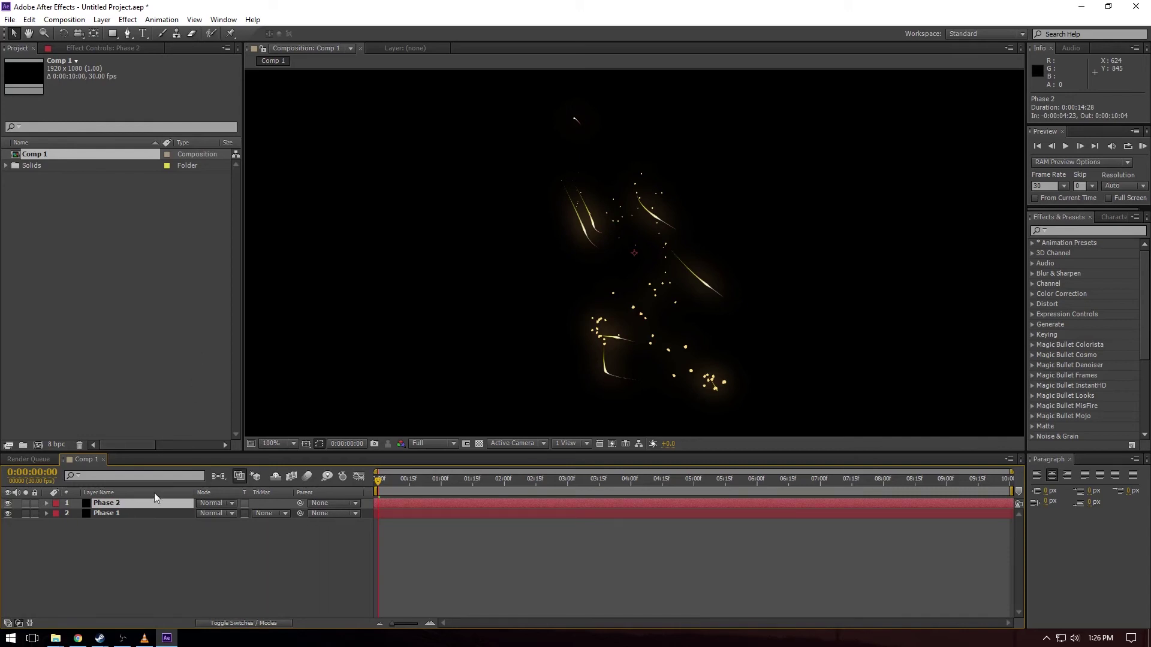
Step: Shift the Phase 2 layer so it starts around 5:06
{"action": "left_click", "coordinate": [103, 48]}
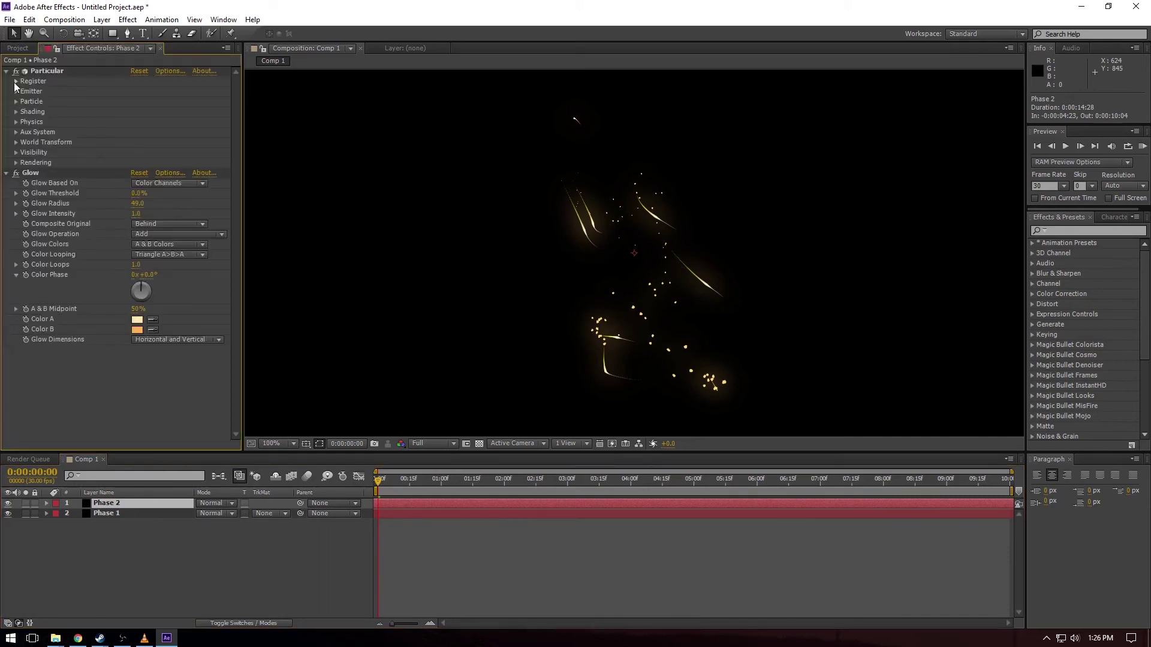
{"action": "left_click", "coordinate": [16, 92]}
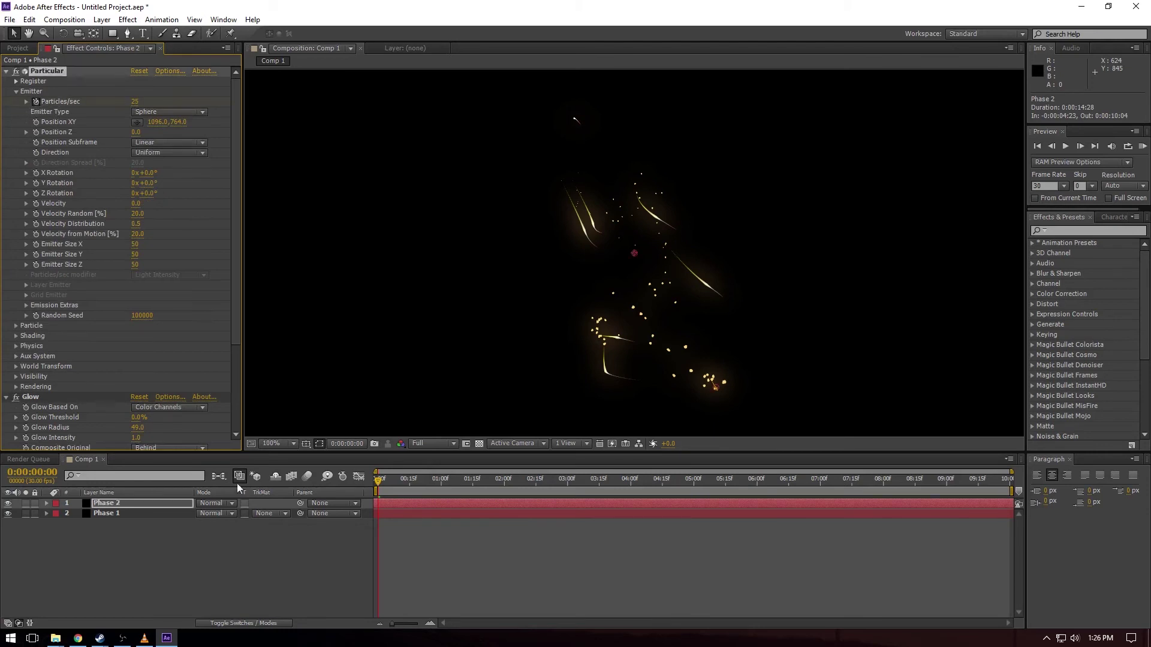
{"action": "key", "text": "u"}
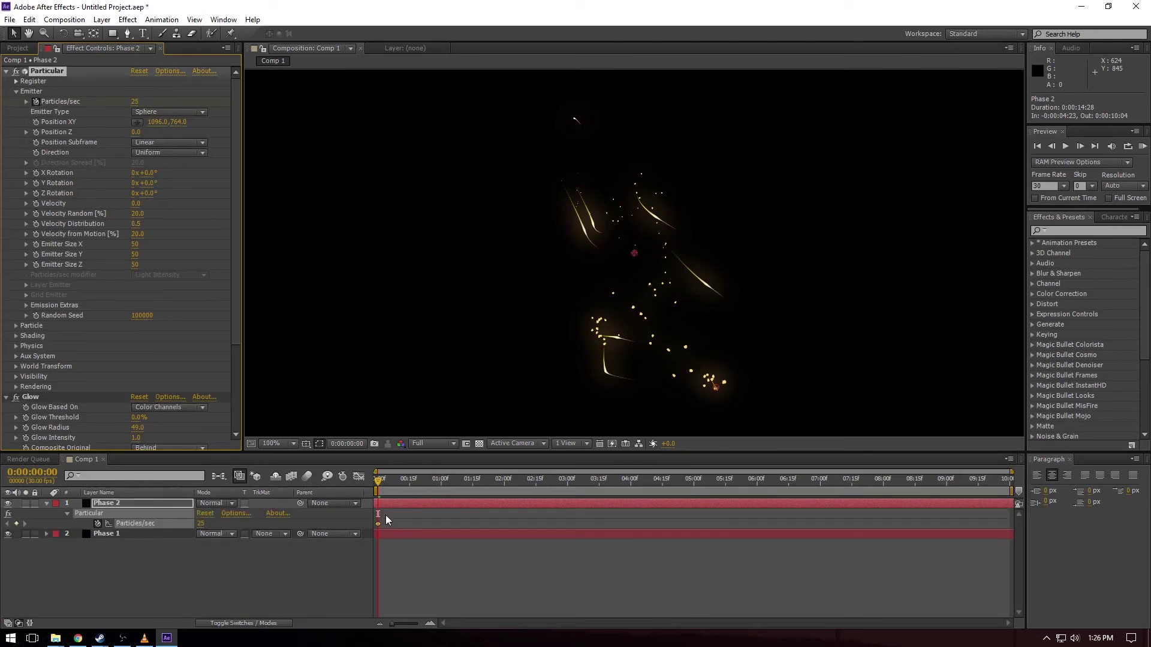
{"action": "left_click_drag", "start_coordinate": [387, 501], "coordinate": [1019, 482]}
{"action": "left_click_drag", "start_coordinate": [951, 501], "coordinate": [789, 498]}
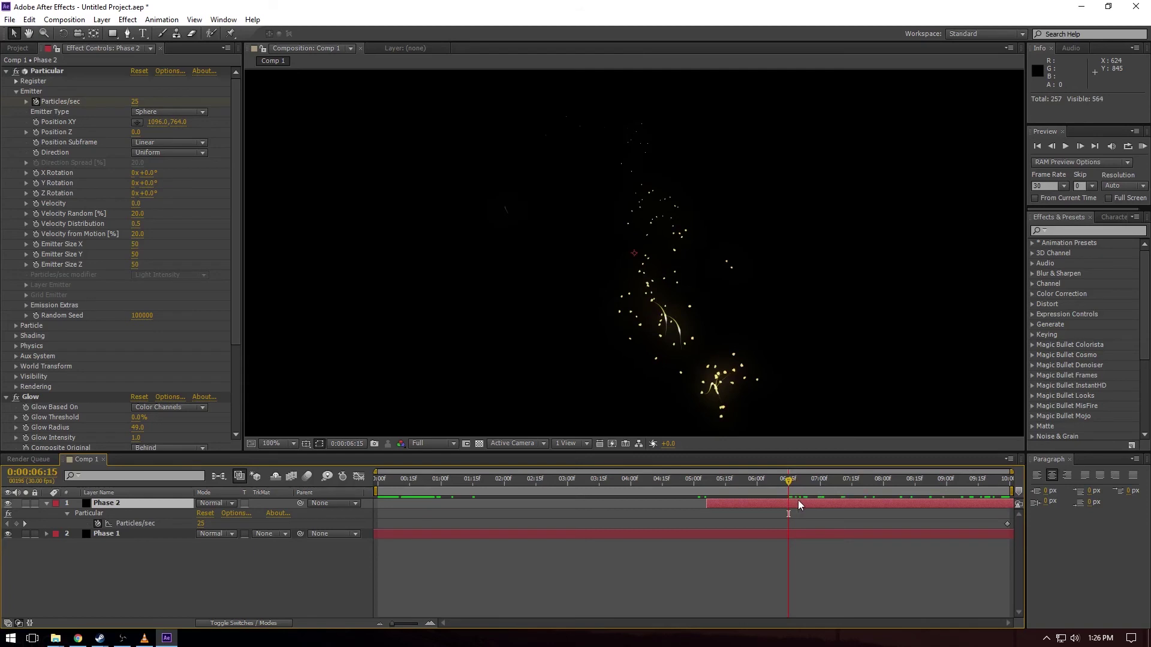
Step: Keyframe Phase 2's Particles/sec at 25 at 6:15 and 0 at 5:15
{"action": "left_click", "coordinate": [35, 101]}
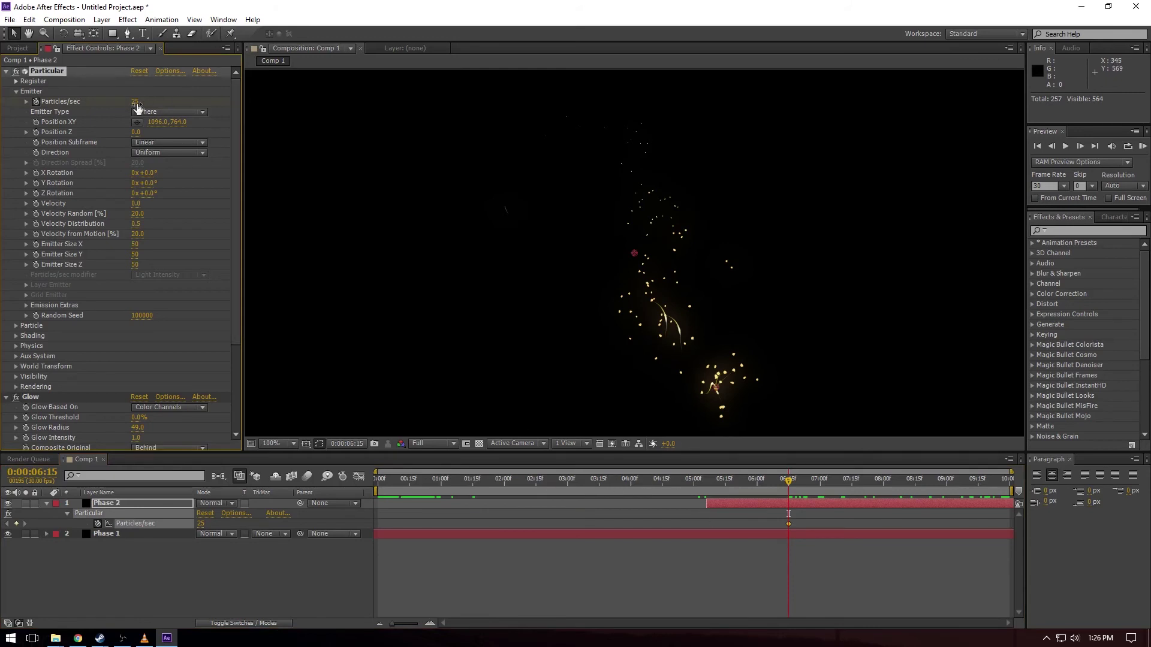
{"action": "left_click", "coordinate": [726, 488]}
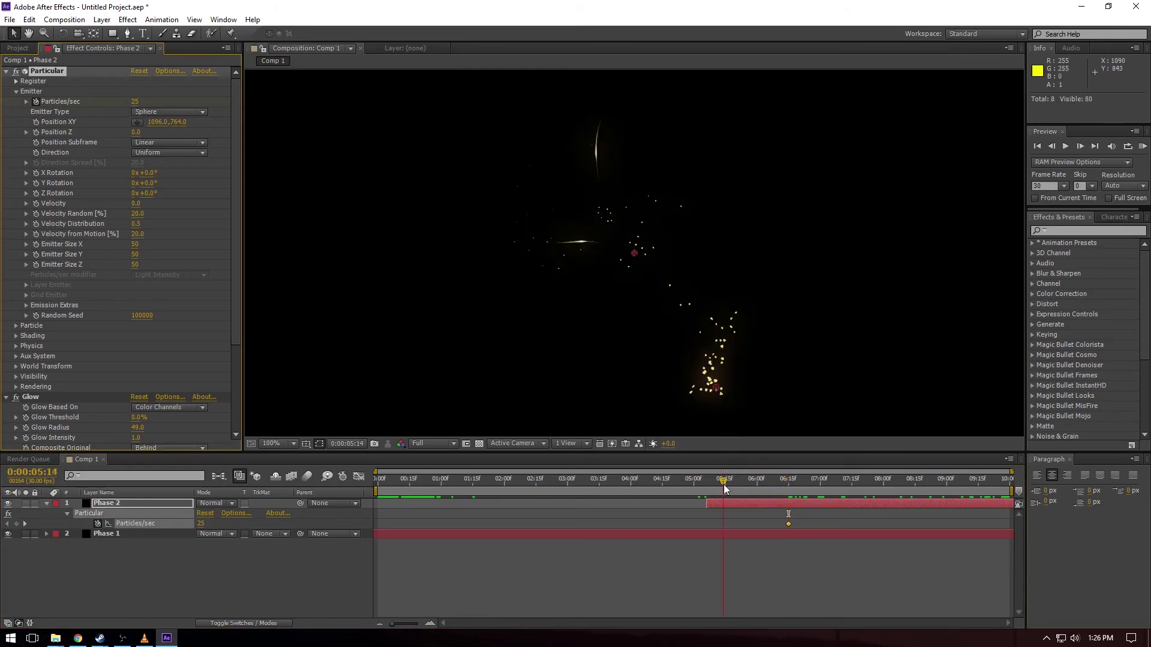
{"action": "left_click", "coordinate": [135, 102]}
{"action": "type", "text": "0"}
{"action": "left_click", "coordinate": [378, 552]}
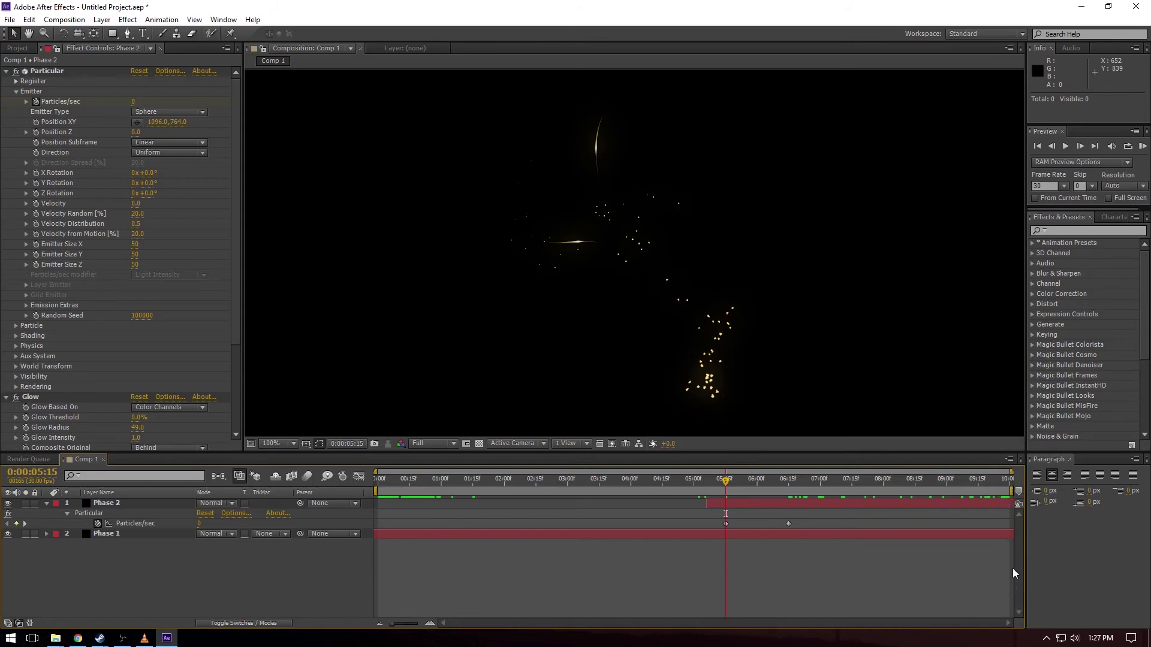
Step: Reset Phase 1's Particles/sec keyframes and key a value of 25 at 4:00
{"action": "left_click", "coordinate": [108, 533]}
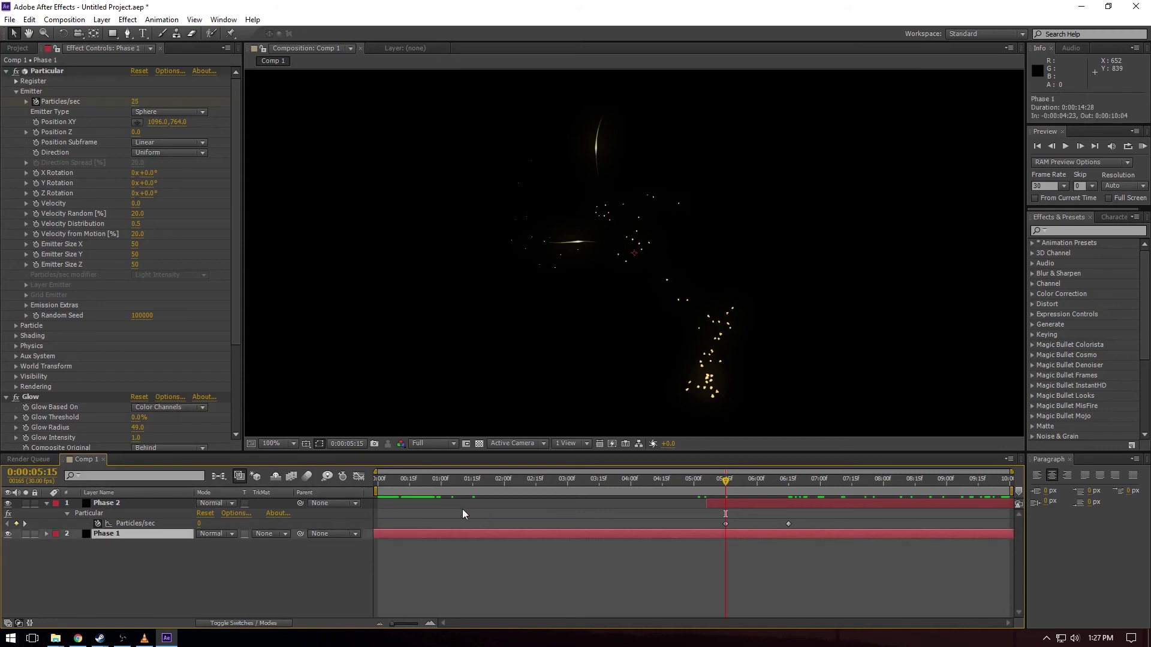
{"action": "left_click", "coordinate": [632, 481]}
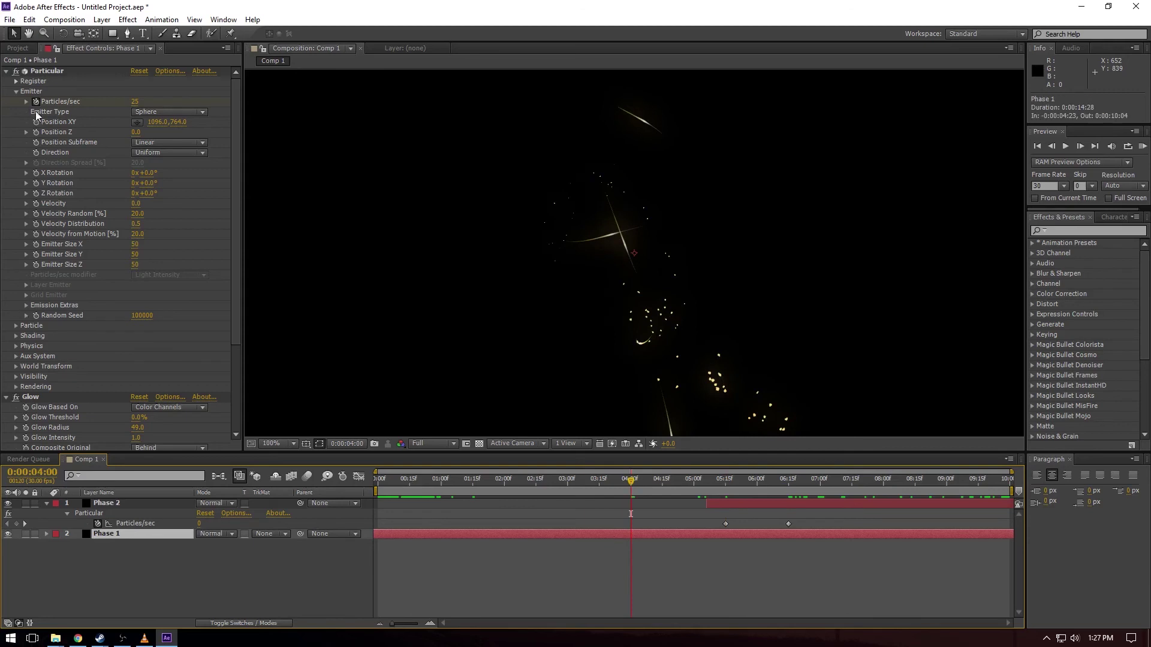
{"action": "key", "text": "u"}
{"action": "left_click", "coordinate": [98, 554]}
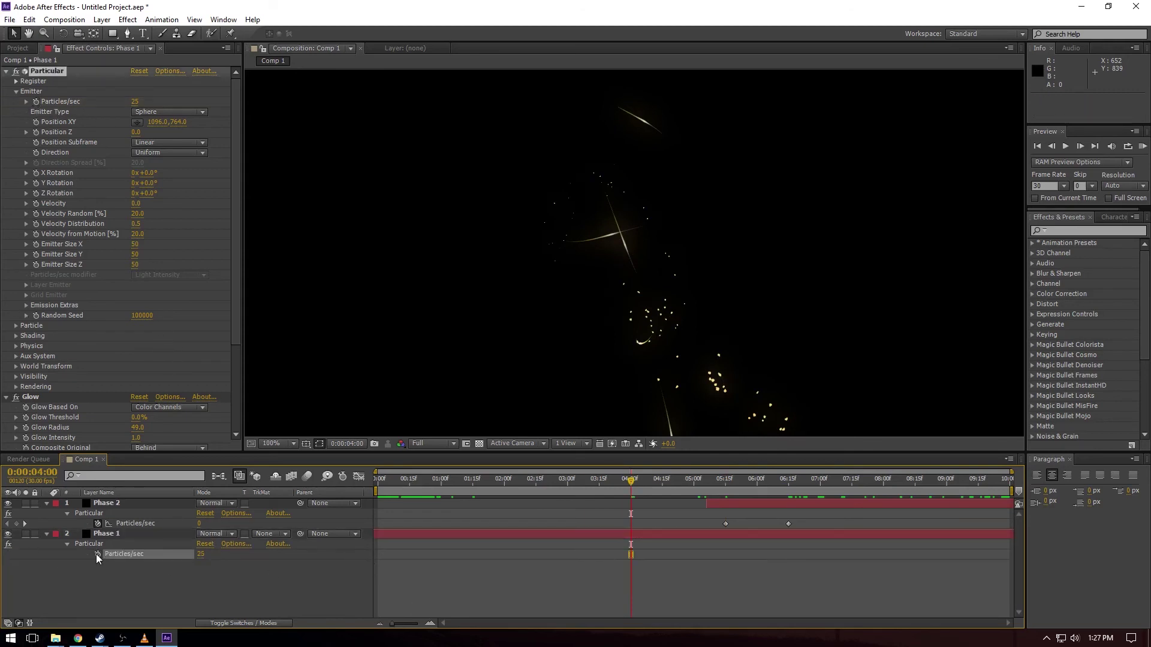
{"action": "left_click", "coordinate": [97, 554]}
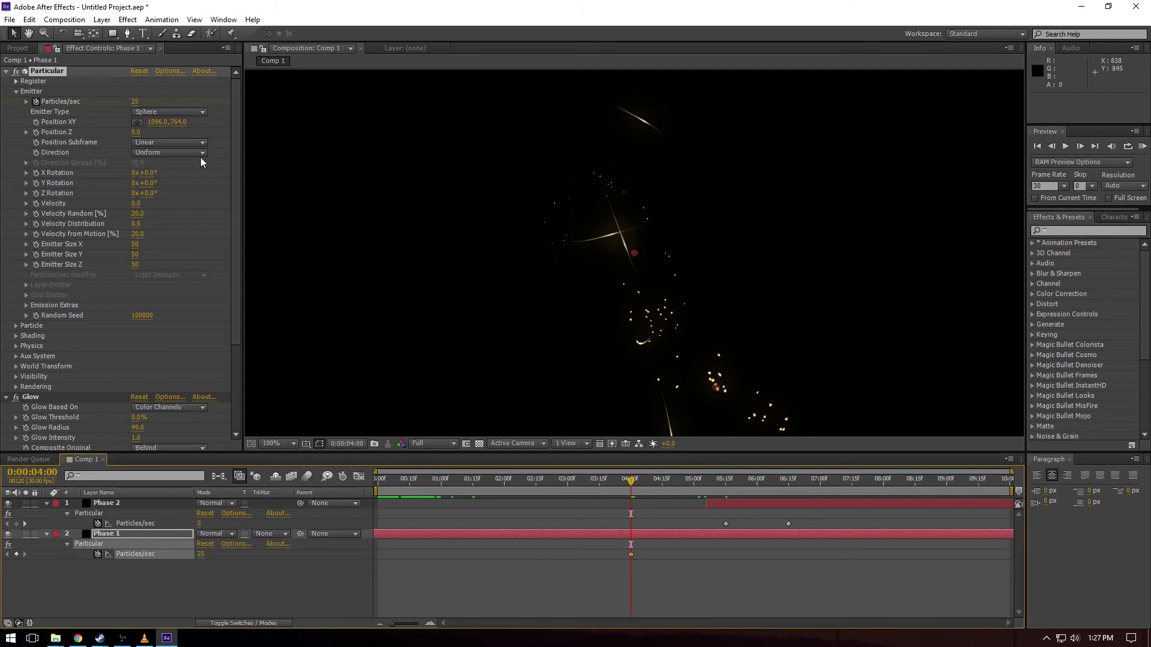
Step: Key Phase 1's Particles/sec to 0 at 5:00
{"action": "left_click", "coordinate": [691, 483]}
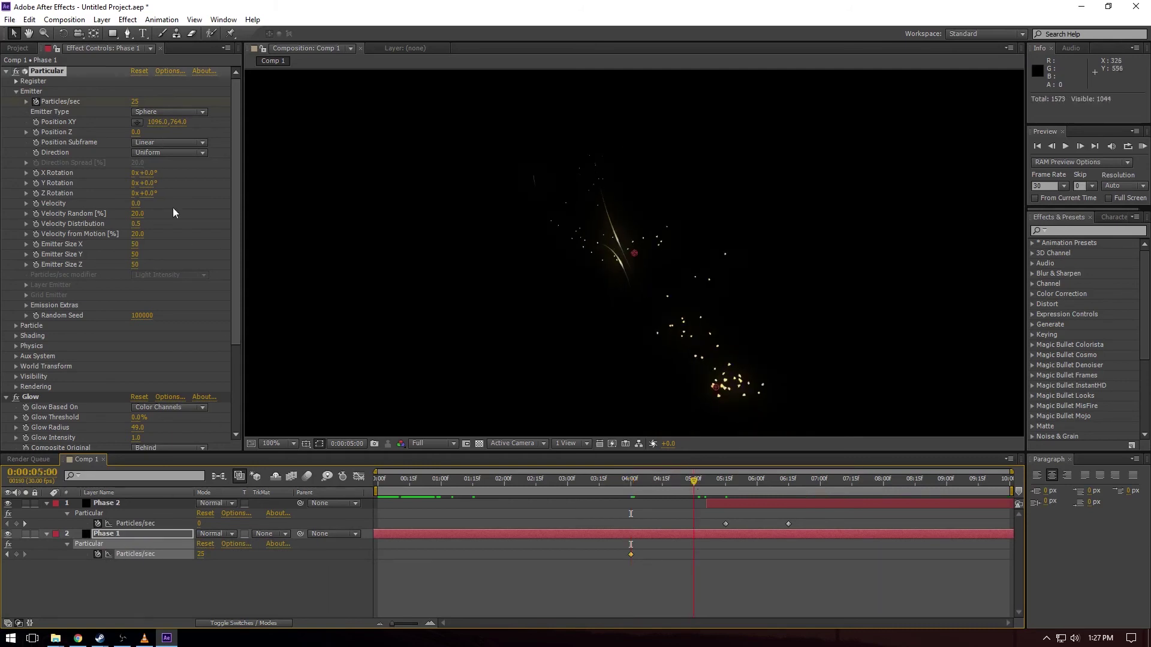
{"action": "left_click", "coordinate": [193, 103]}
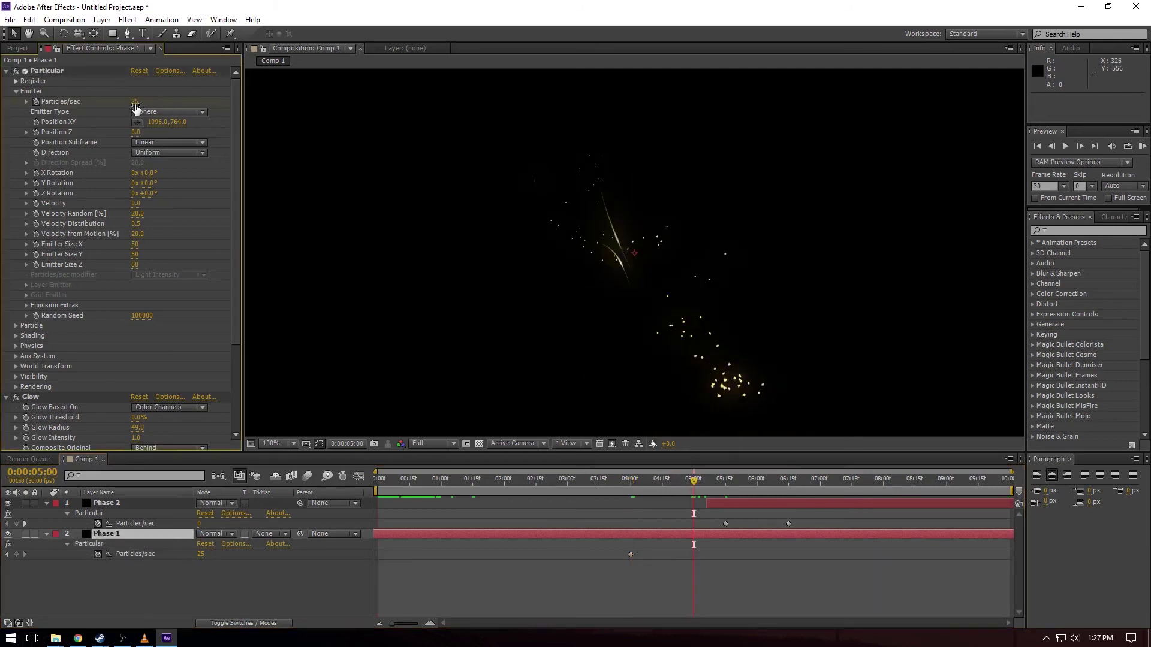
{"action": "left_click", "coordinate": [136, 102]}
{"action": "type", "text": "0"}
{"action": "key", "text": "Return"}
Step: Save the project and purge all cached memory via Edit > Purge > All Memory
{"action": "key", "text": "ctrl+s"}
{"action": "left_click", "coordinate": [10, 19]}
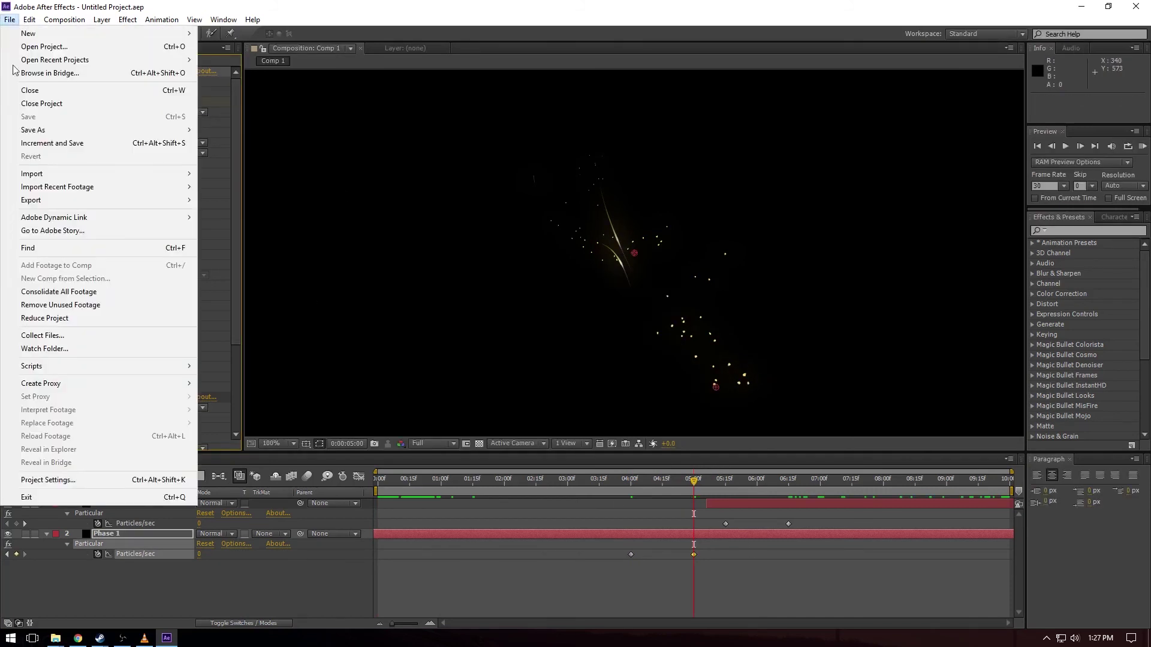
{"action": "left_click", "coordinate": [28, 19]}
{"action": "mouse_move", "coordinate": [180, 248]}
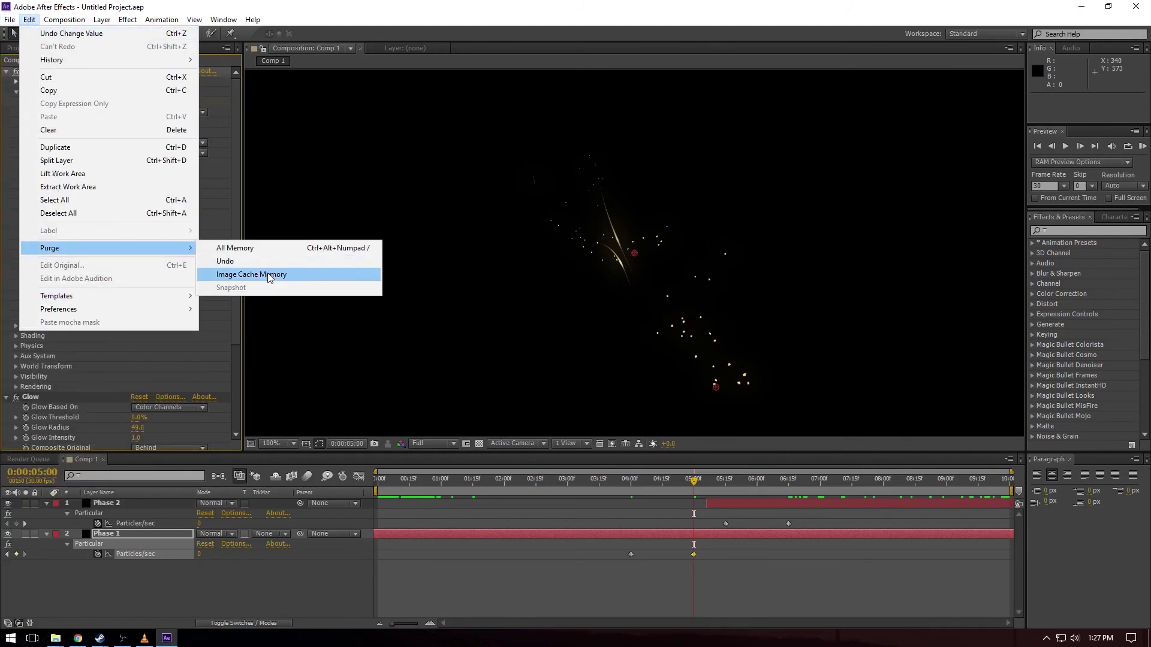
{"action": "left_click", "coordinate": [261, 249]}
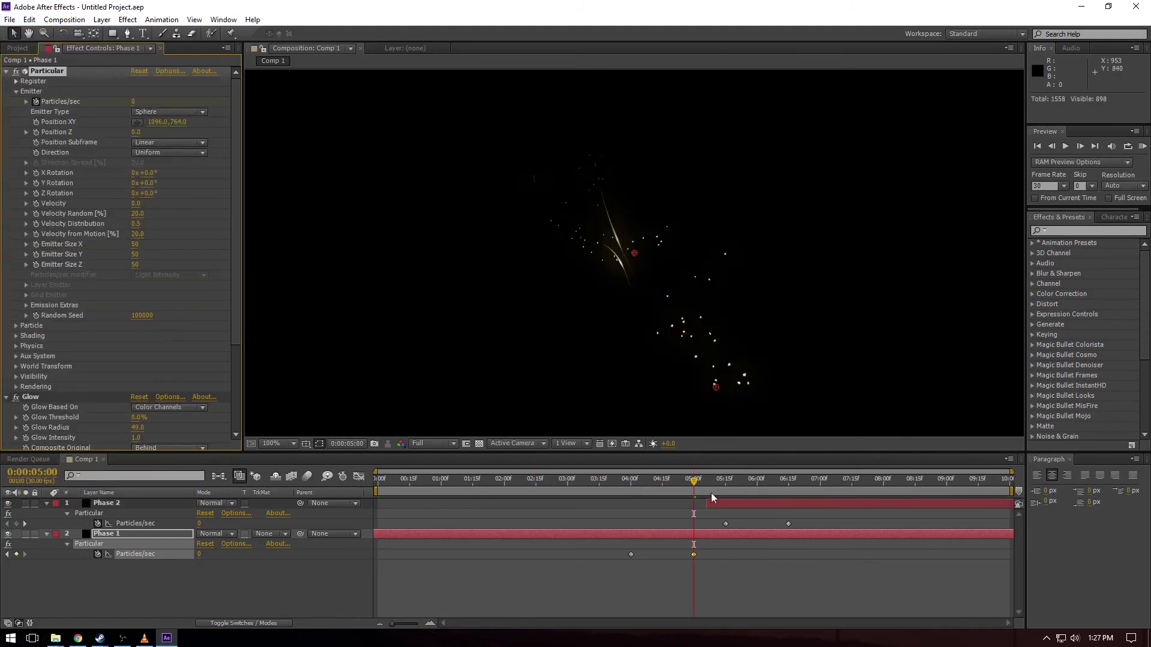
Step: Preview the looping animation from the start and scrub through to the end
{"action": "left_click", "coordinate": [381, 490]}
{"action": "key", "text": "space"}
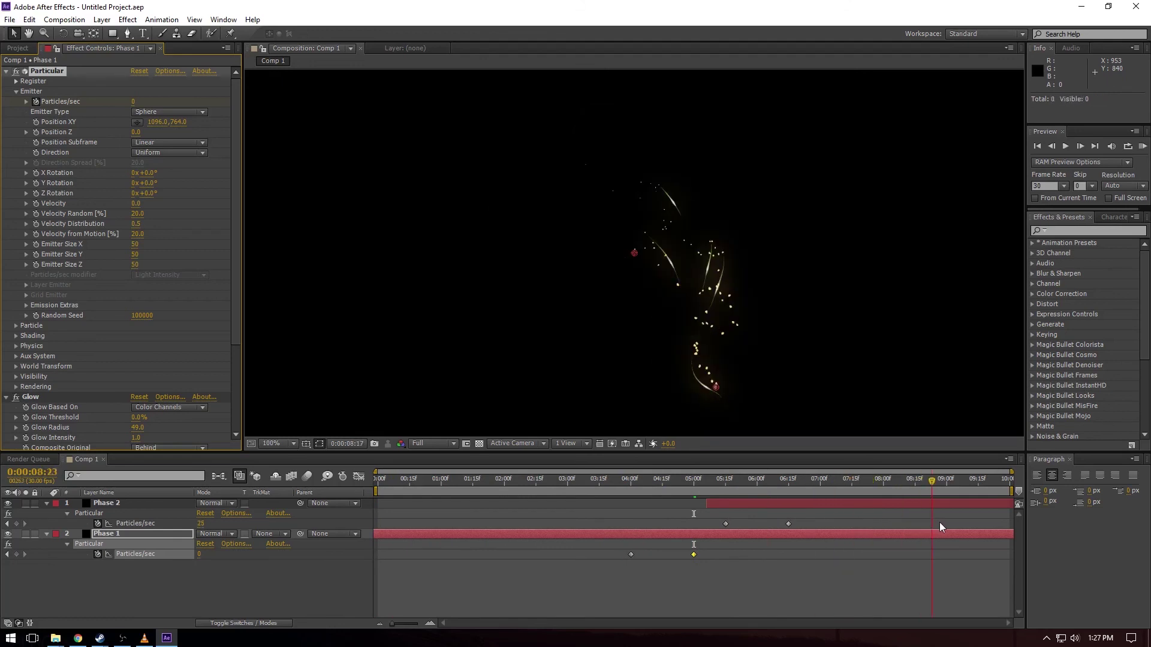
{"action": "left_click", "coordinate": [312, 500]}
{"action": "left_click", "coordinate": [377, 483]}
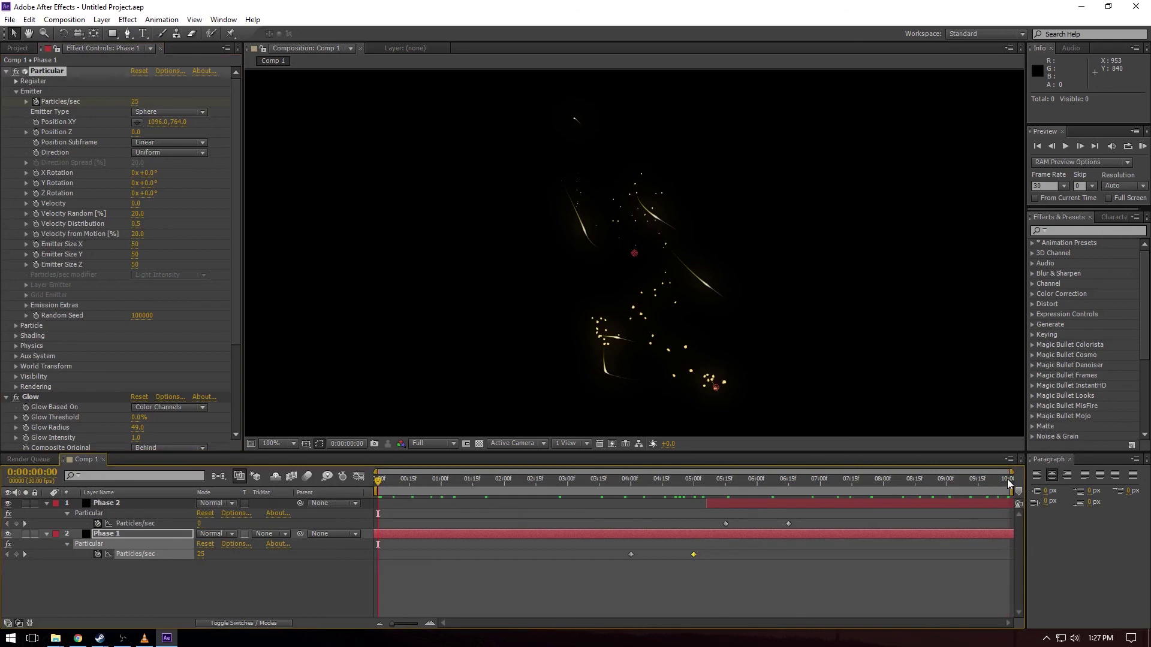
{"action": "left_click", "coordinate": [1009, 482]}
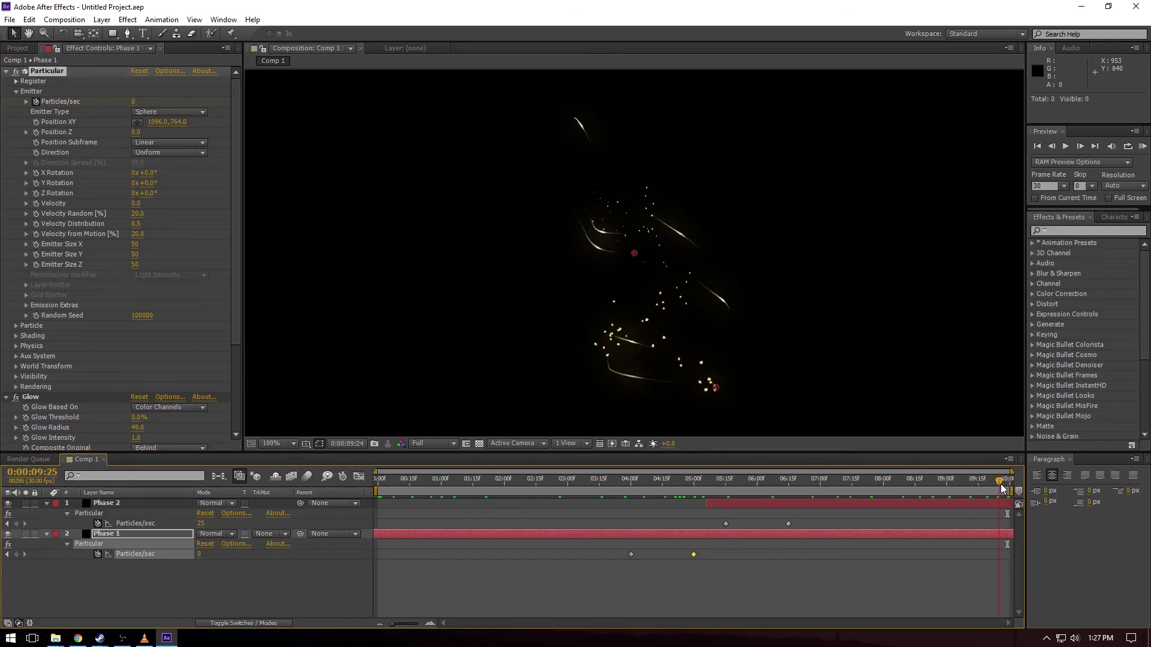
{"action": "left_click_drag", "start_coordinate": [378, 483], "coordinate": [1005, 524]}
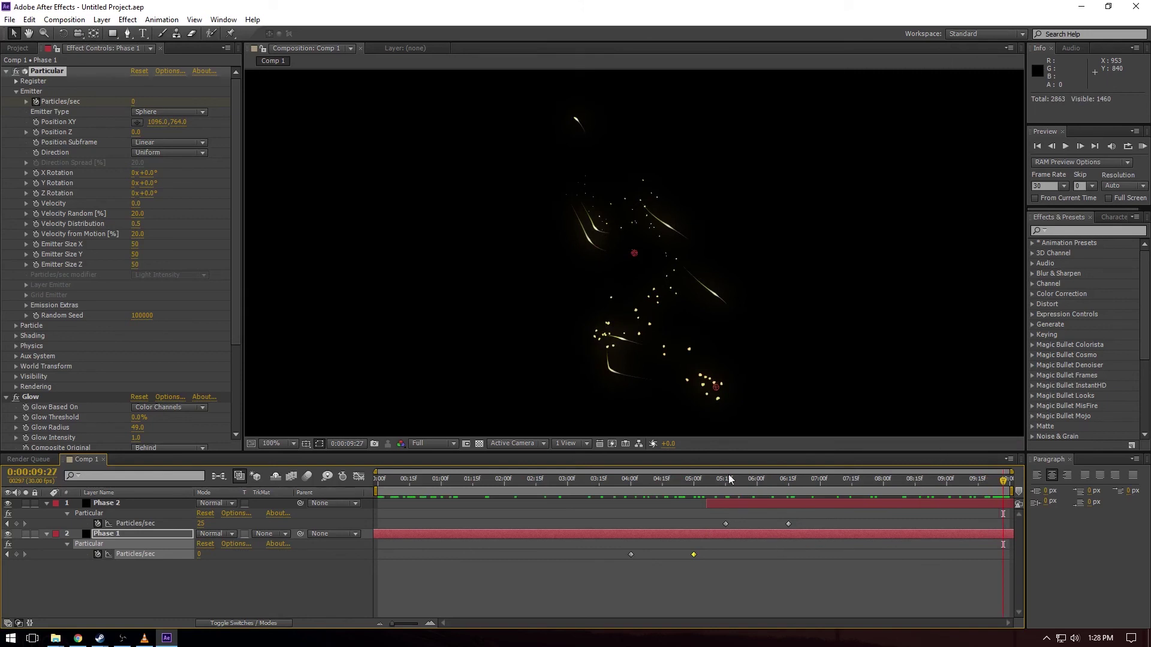
Step: Collapse the Emitter, Particular and Glow settings, deselect, and scrub from the composition start
{"action": "left_click", "coordinate": [16, 91]}
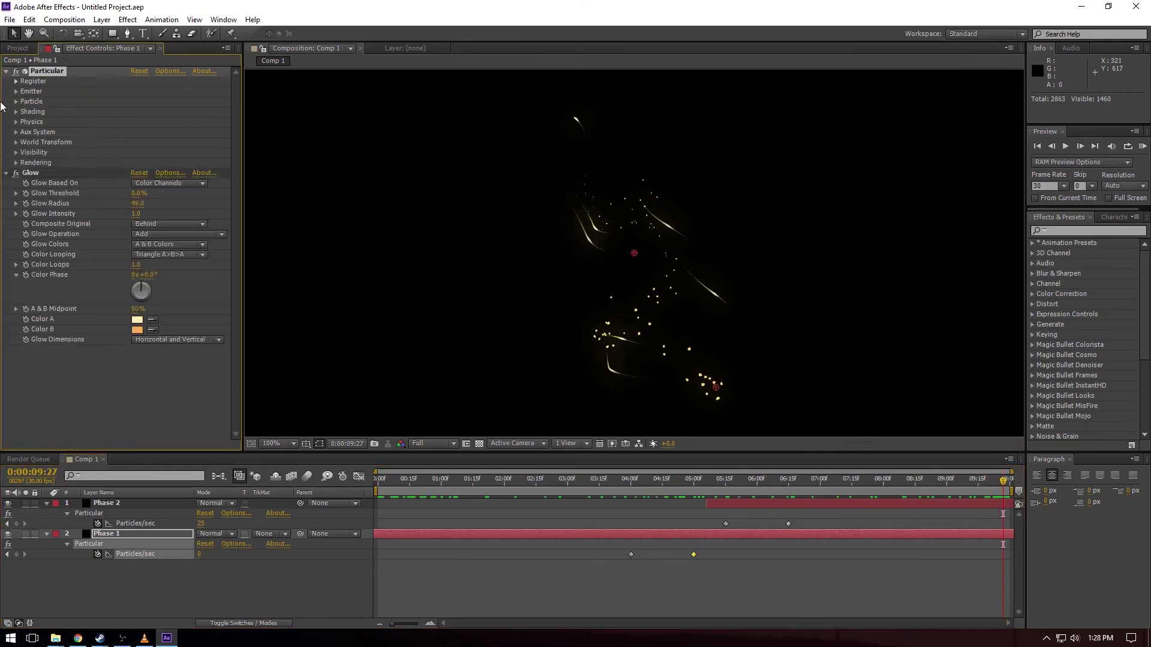
{"action": "left_click", "coordinate": [6, 71]}
{"action": "left_click", "coordinate": [6, 81]}
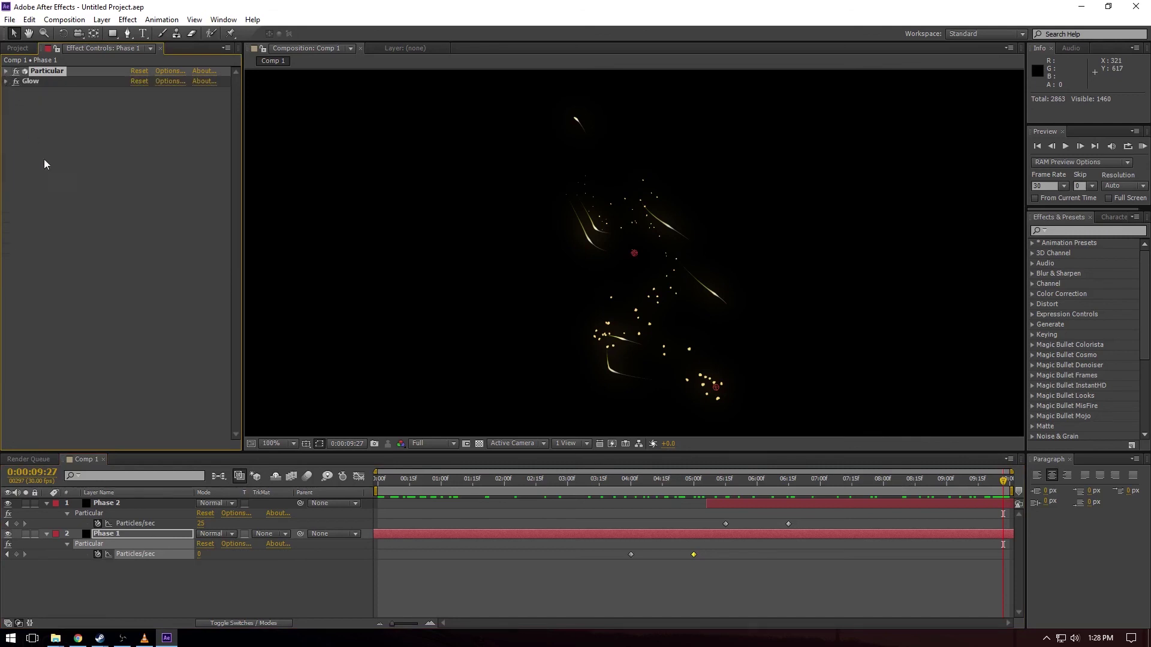
{"action": "left_click", "coordinate": [64, 181]}
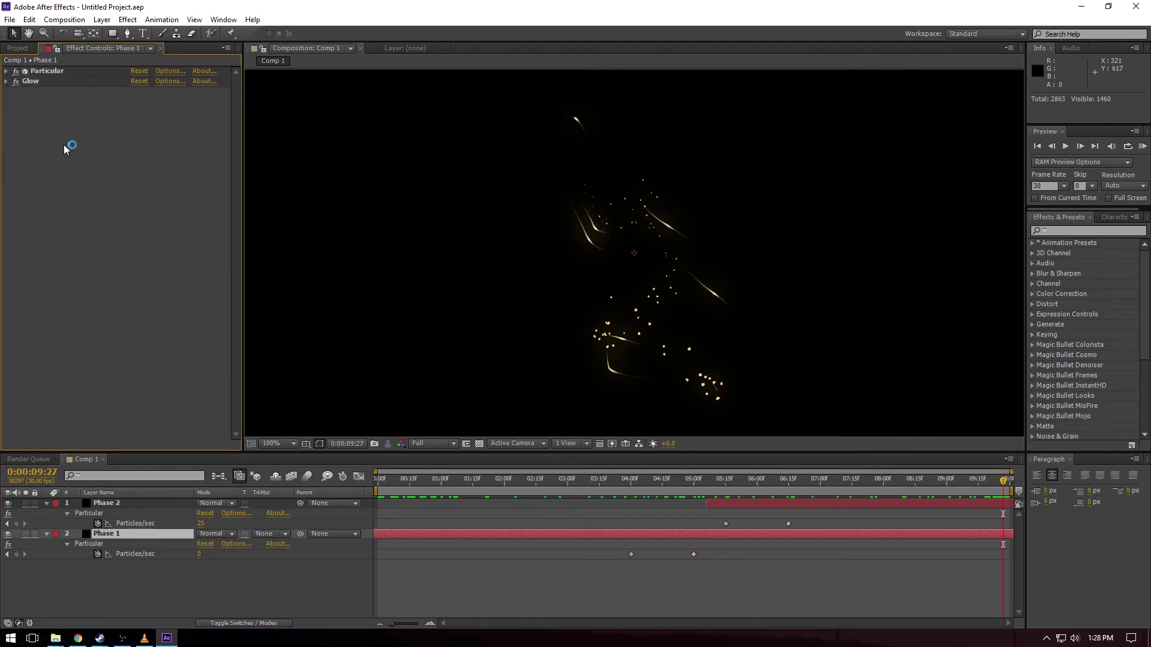
{"action": "left_click", "coordinate": [378, 480]}
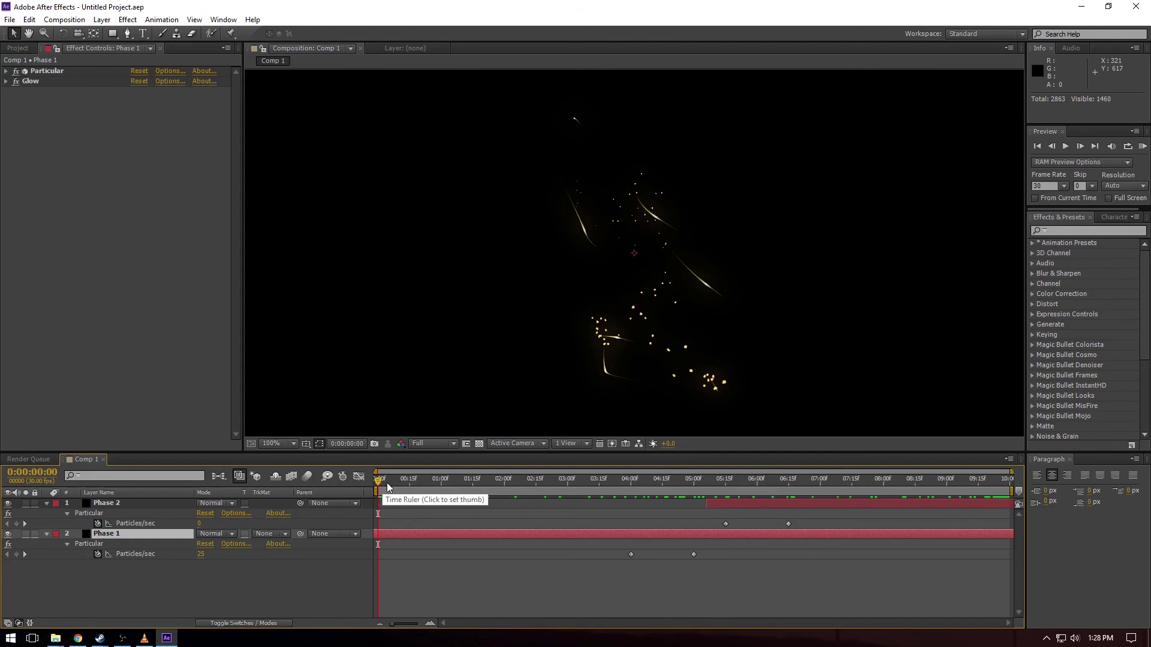
{"action": "mouse_move", "coordinate": [379, 483]}
{"action": "left_mouse_down"}
{"action": "mouse_move", "coordinate": [400, 480]}
{"action": "mouse_move", "coordinate": [391, 480]}
{"action": "left_mouse_up"}
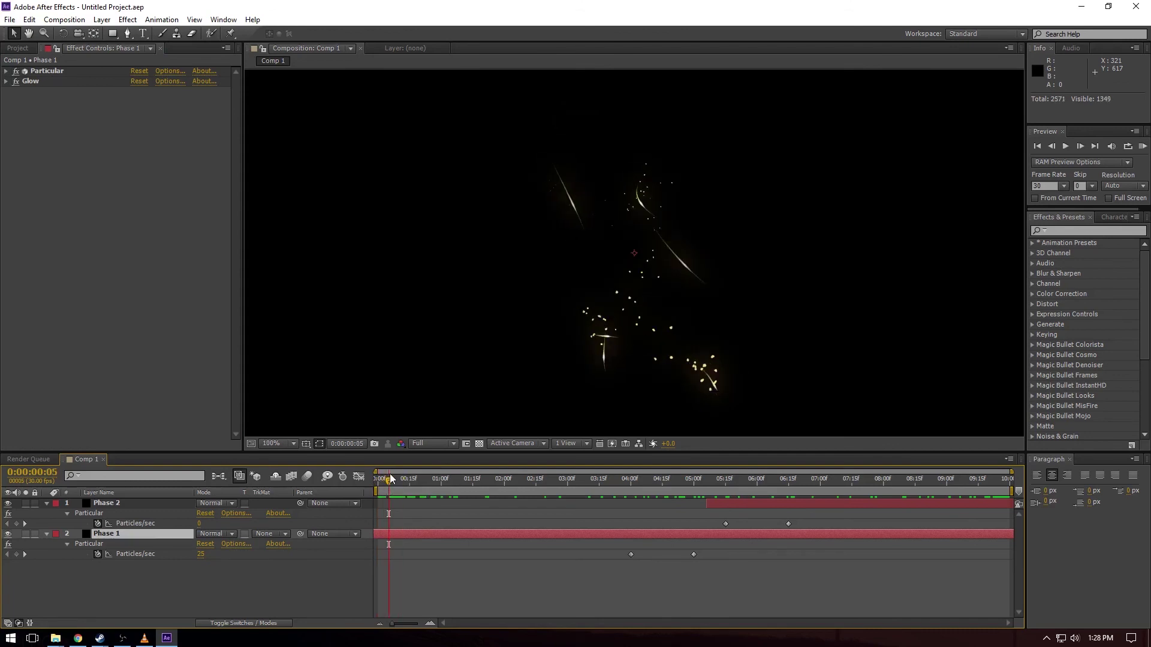